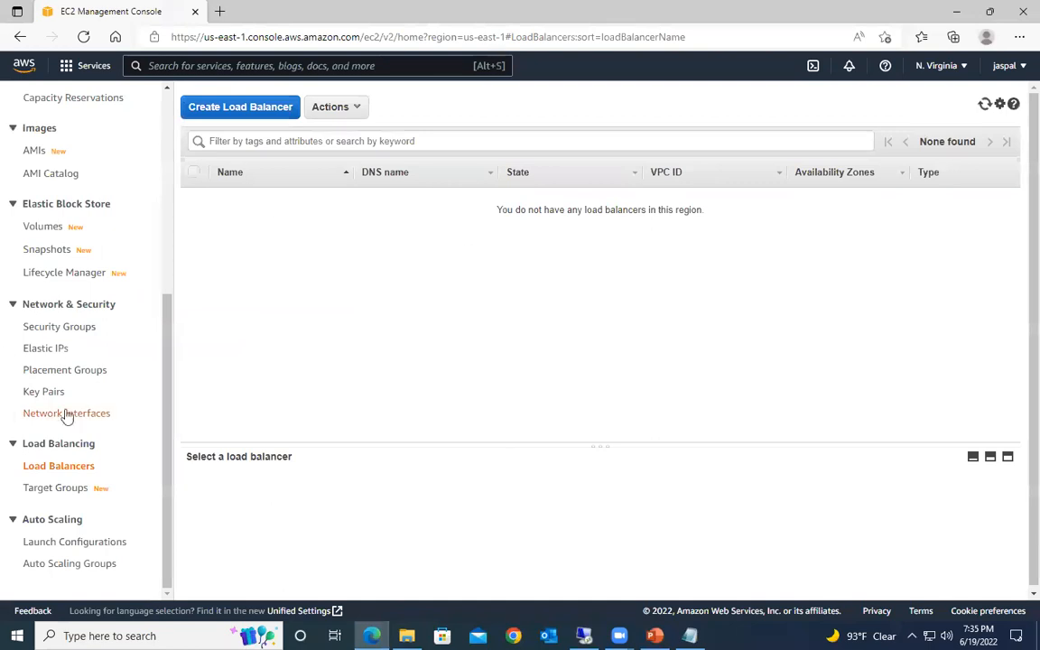
# Step: Start a new target group with the Instances target type and name it MYTG
pyautogui.click(56, 487)
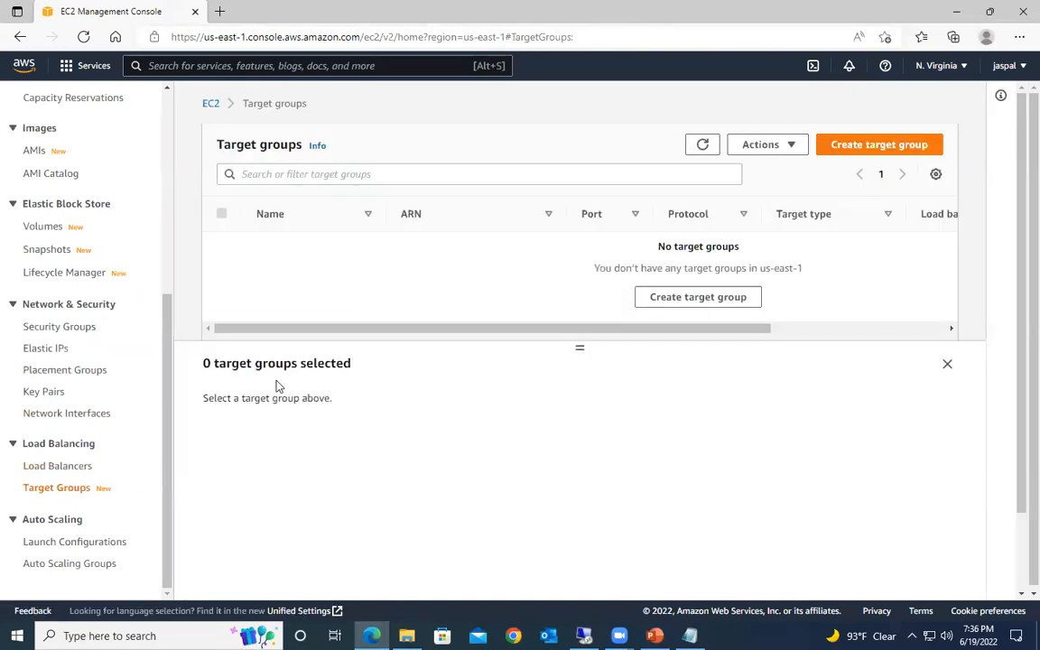
pyautogui.click(851, 150)
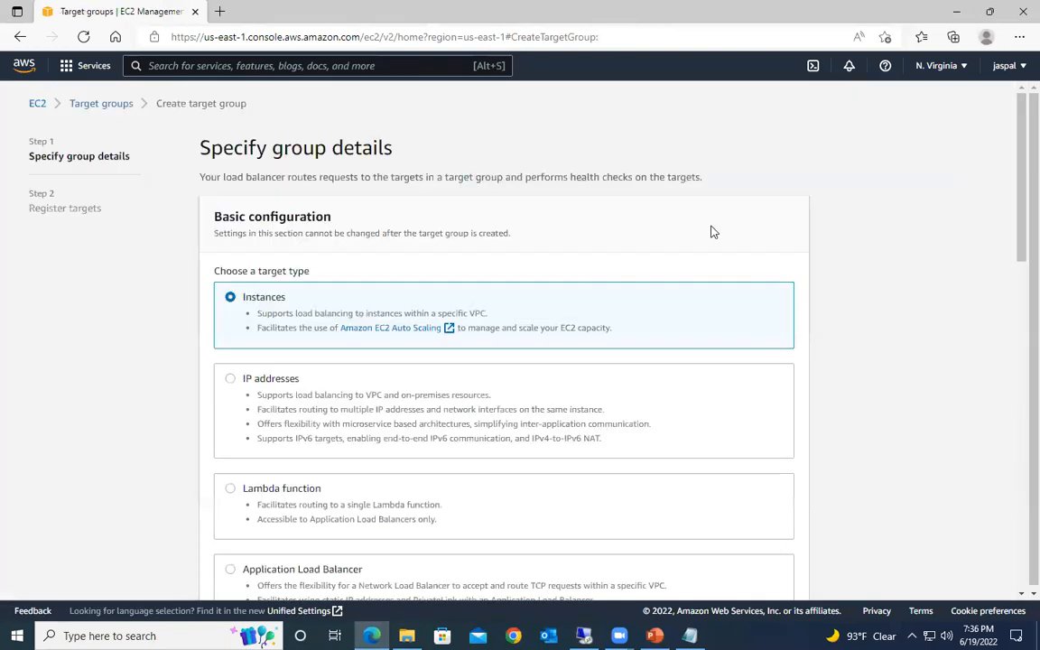
pyautogui.scroll(-10, 334, 309)
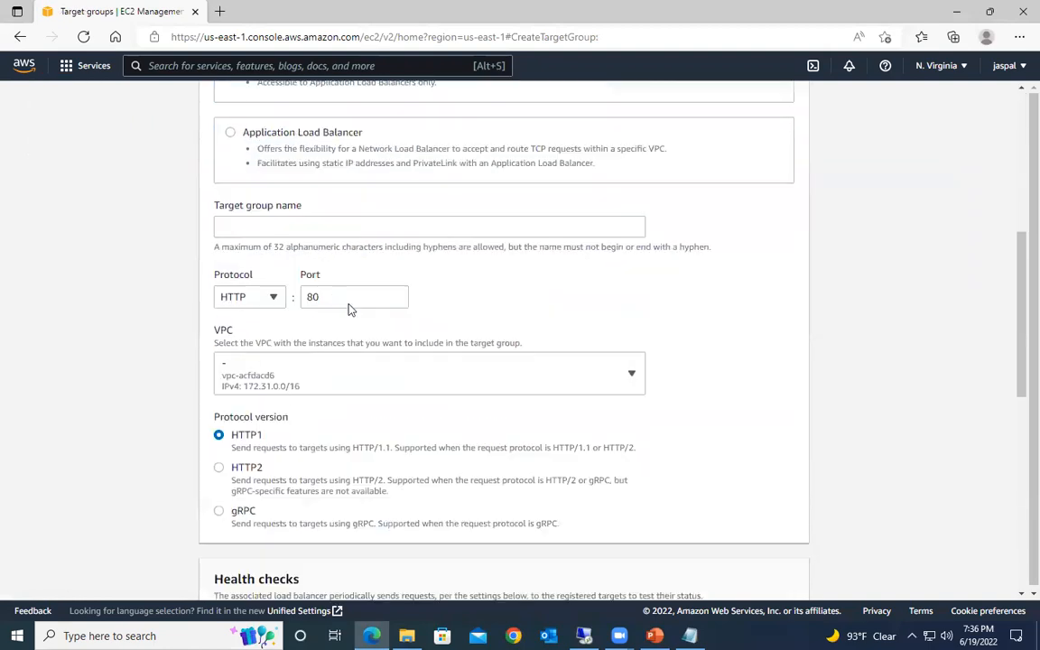
pyautogui.scroll(-3, 359, 328)
pyautogui.scroll(6, 309, 394)
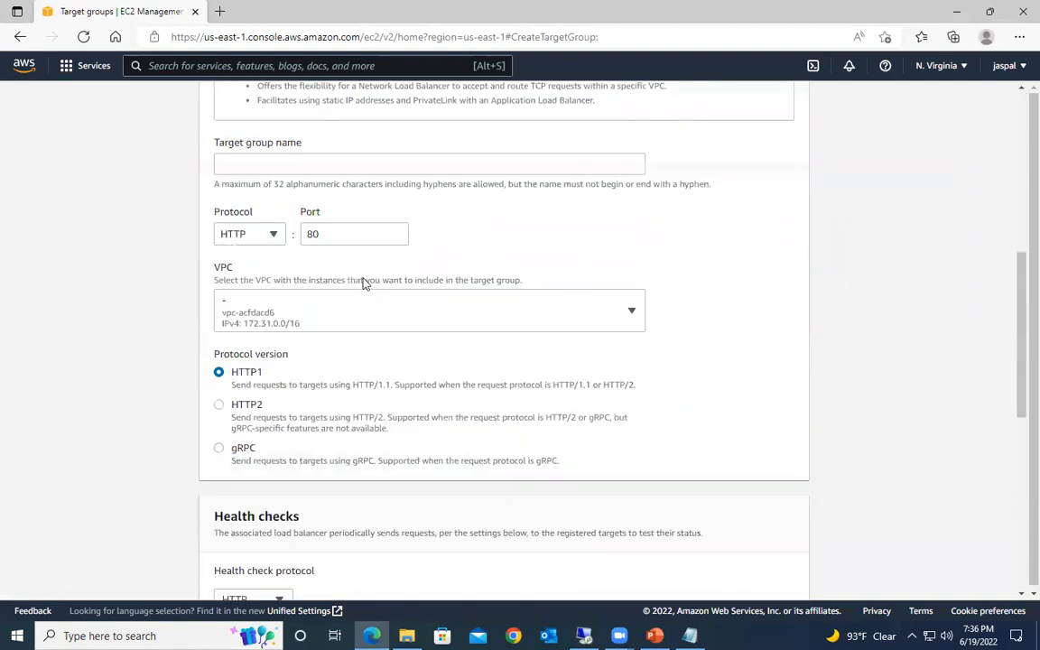
pyautogui.click(306, 346)
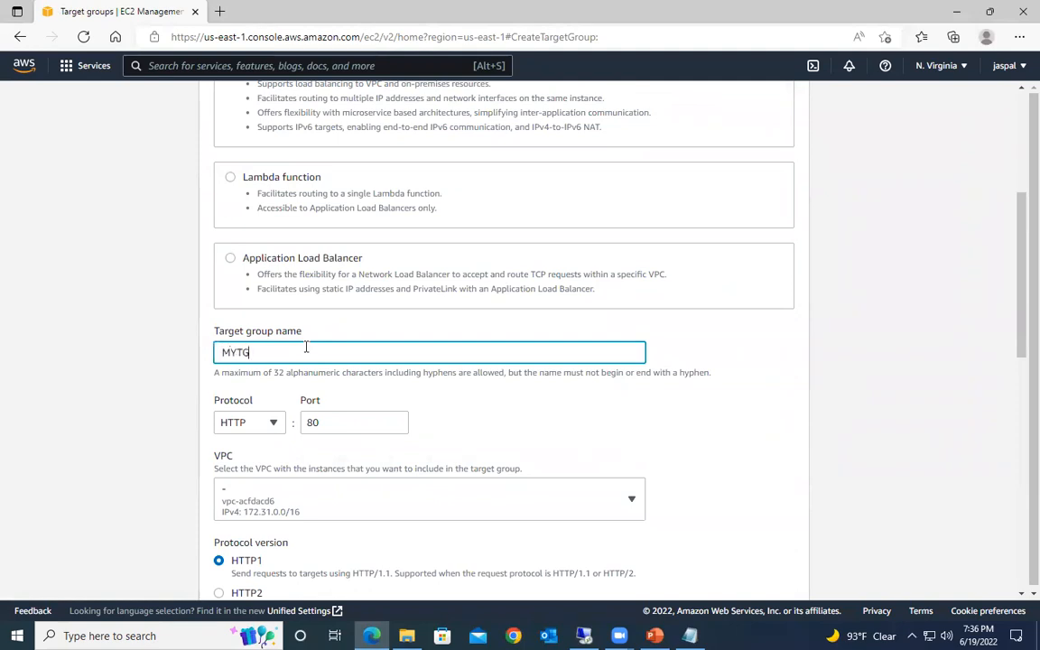
# Step: Keep the default HTTP port 80 and health check settings and create the target group without registering any instances
pyautogui.scroll(-8, 434, 377)
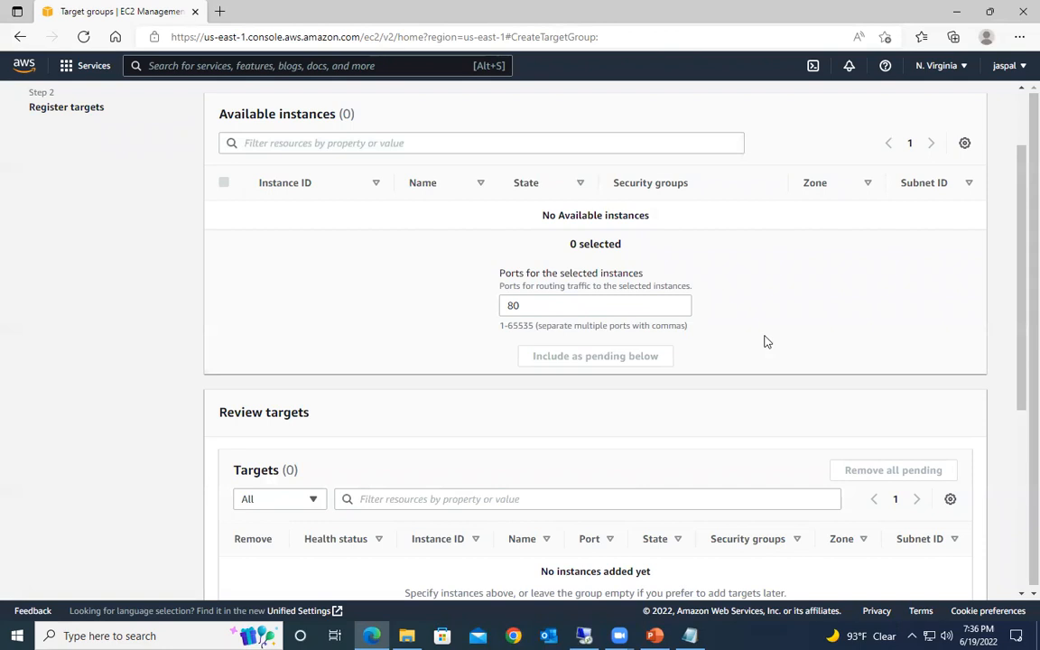
pyautogui.scroll(-2, 695, 307)
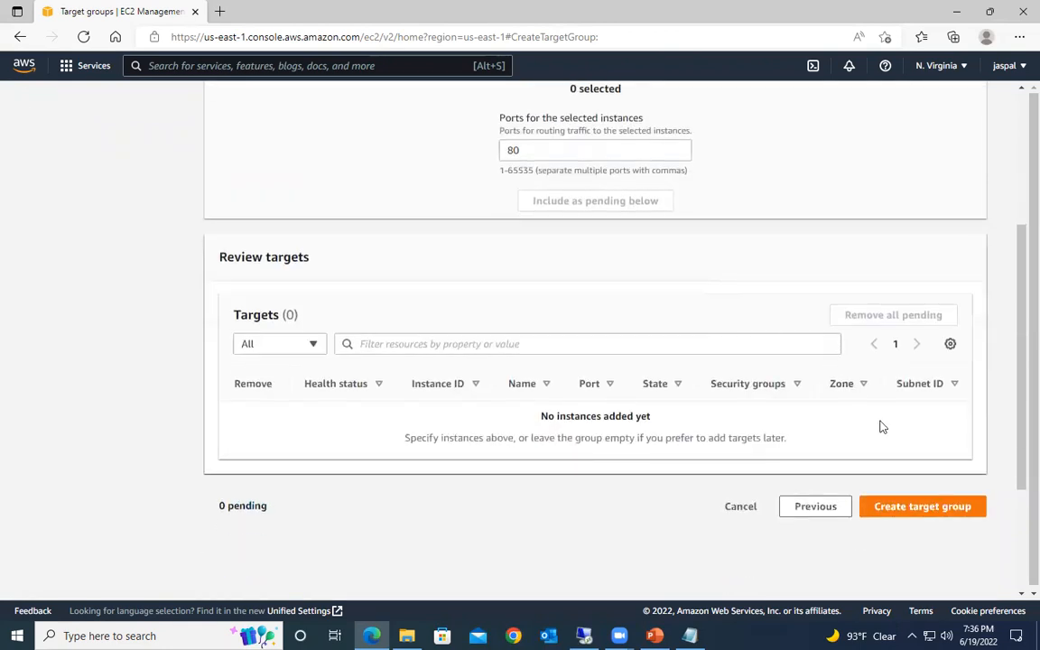
pyautogui.click(922, 507)
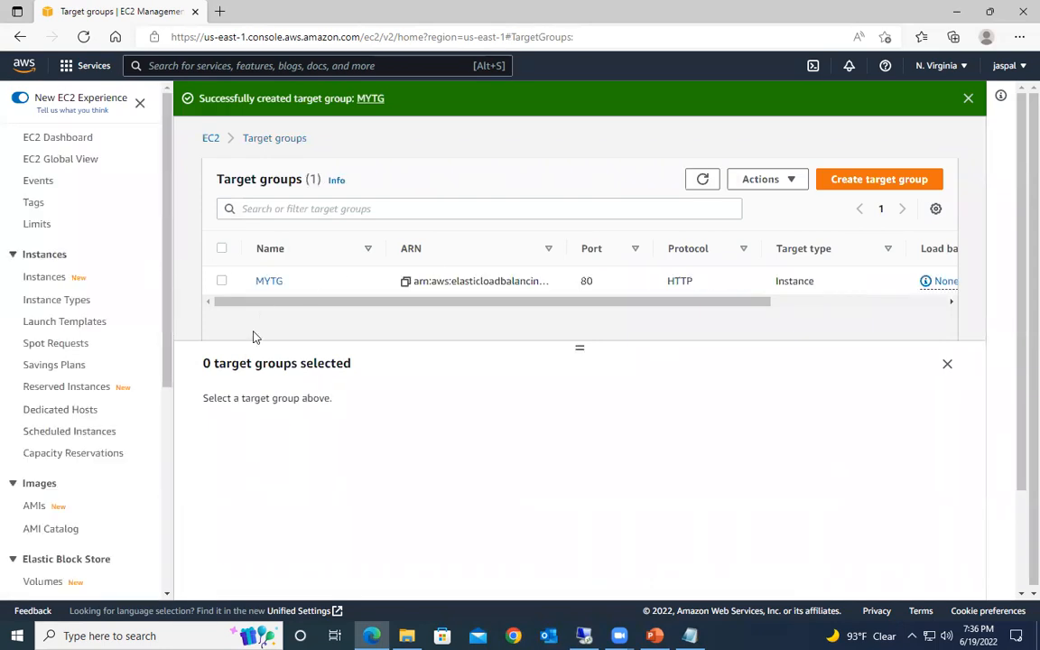
# Step: Start creating an Application Load Balancer and name it MYALB
pyautogui.scroll(-2, 239, 368)
pyautogui.scroll(-4, 90, 437)
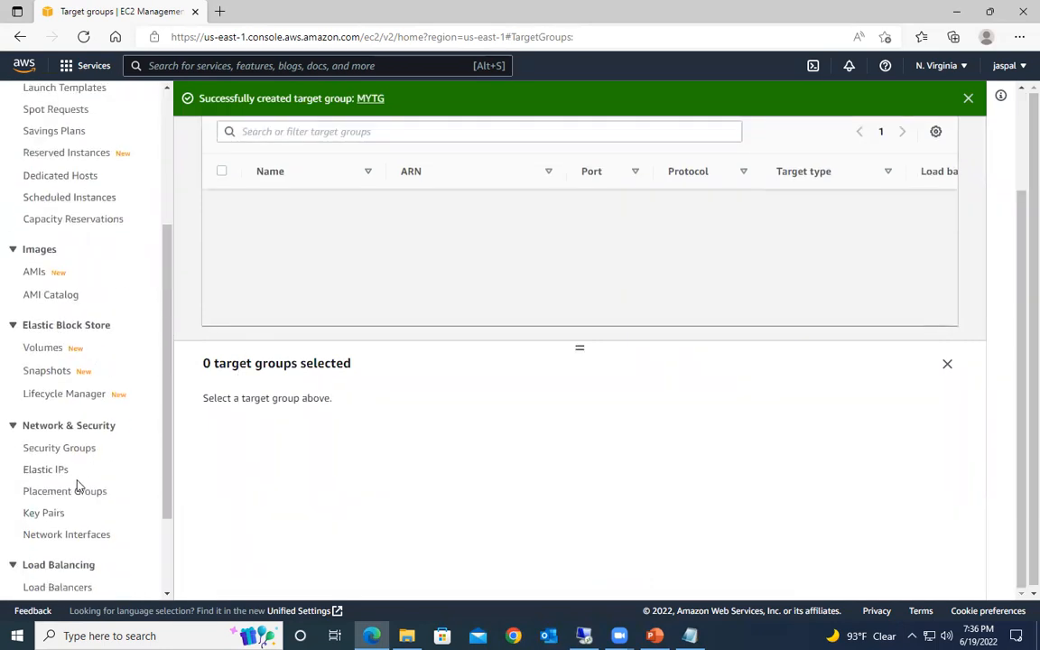
pyautogui.scroll(-3, 110, 423)
pyautogui.click(69, 466)
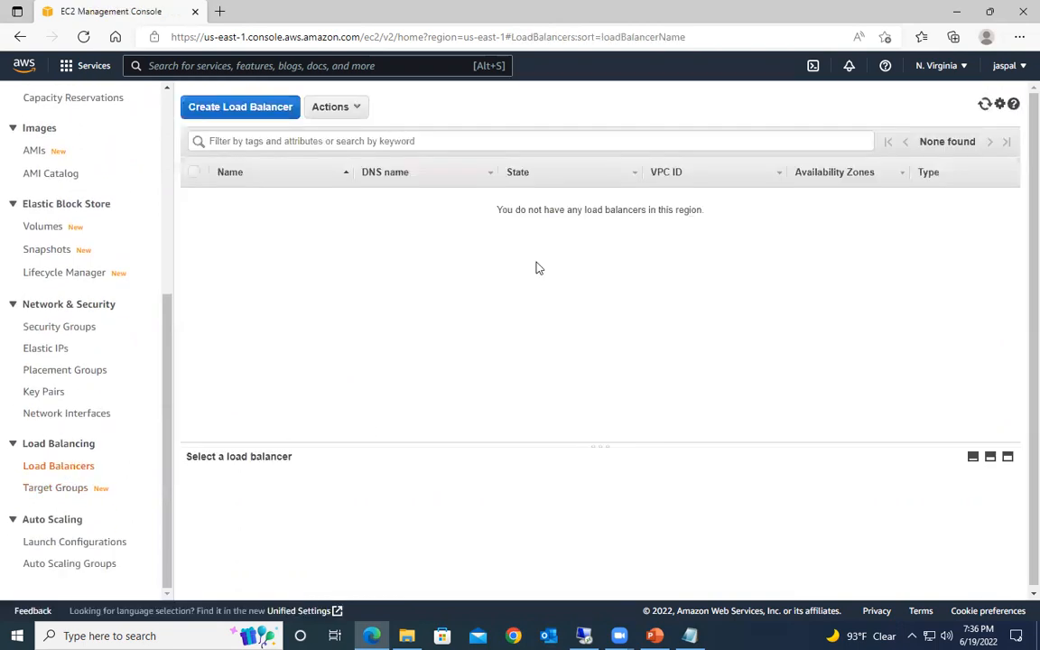
pyautogui.click(239, 107)
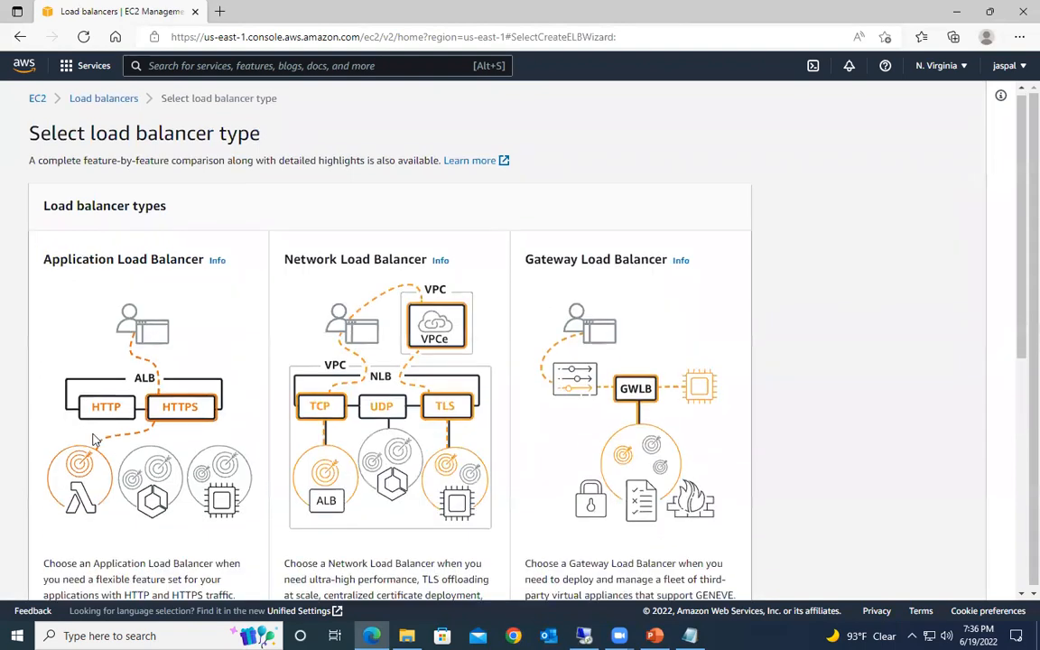
pyautogui.scroll(-4, 90, 451)
pyautogui.click(77, 469)
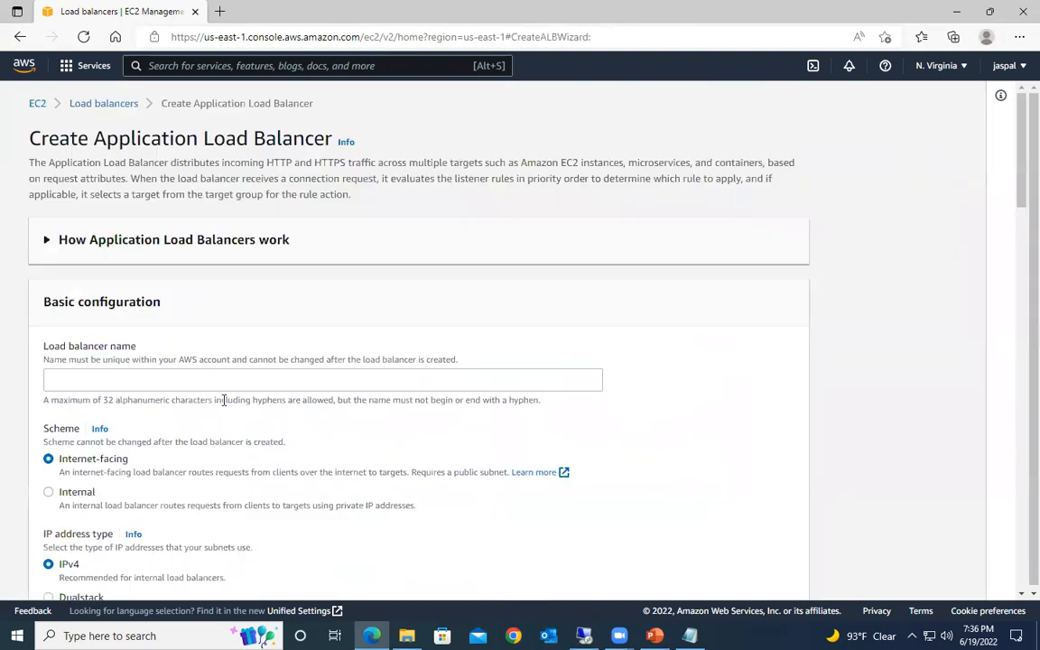
pyautogui.scroll(-1, 265, 371)
pyautogui.click(172, 300)
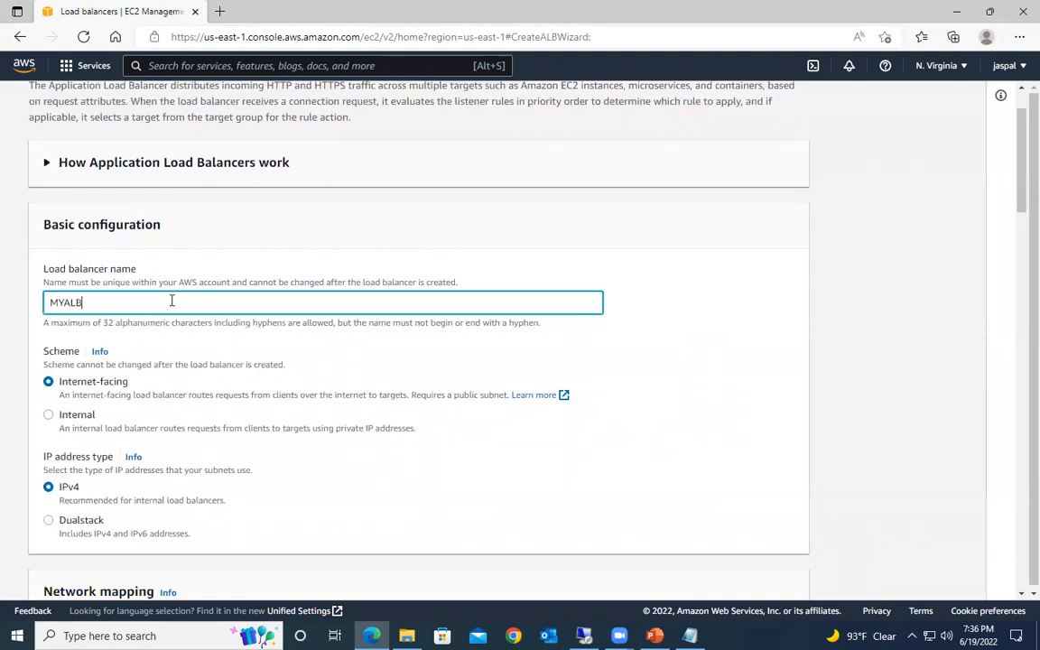
# Step: Keep the internet-facing IPv4 defaults and map the load balancer to availability zones us-east-1a, us-east-1b and us-east-1c
pyautogui.scroll(-2, 188, 311)
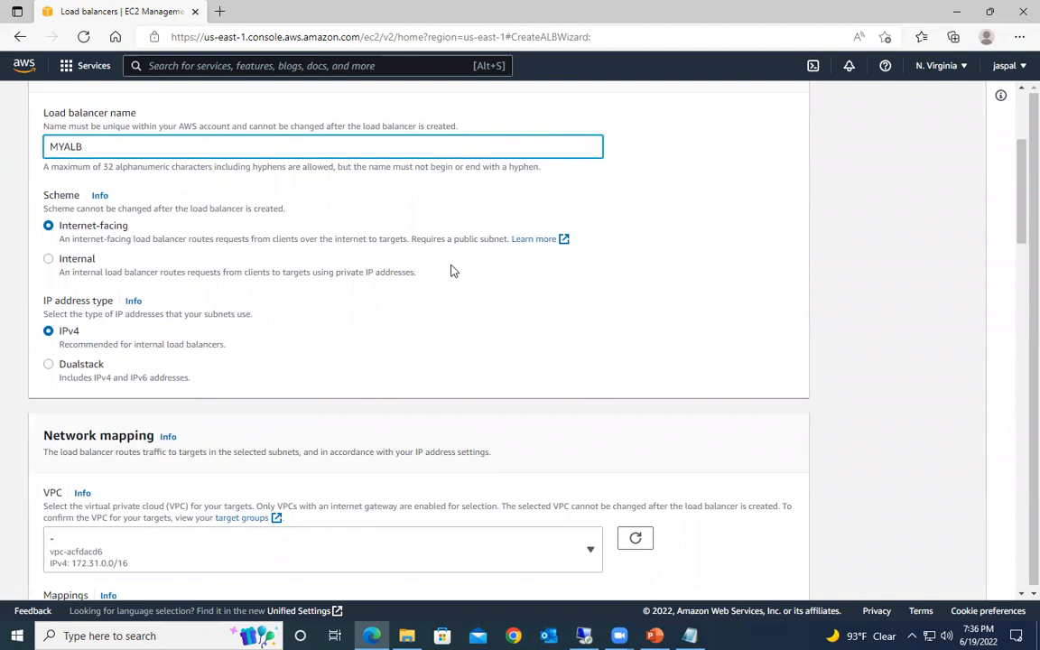
pyautogui.scroll(-3, 453, 270)
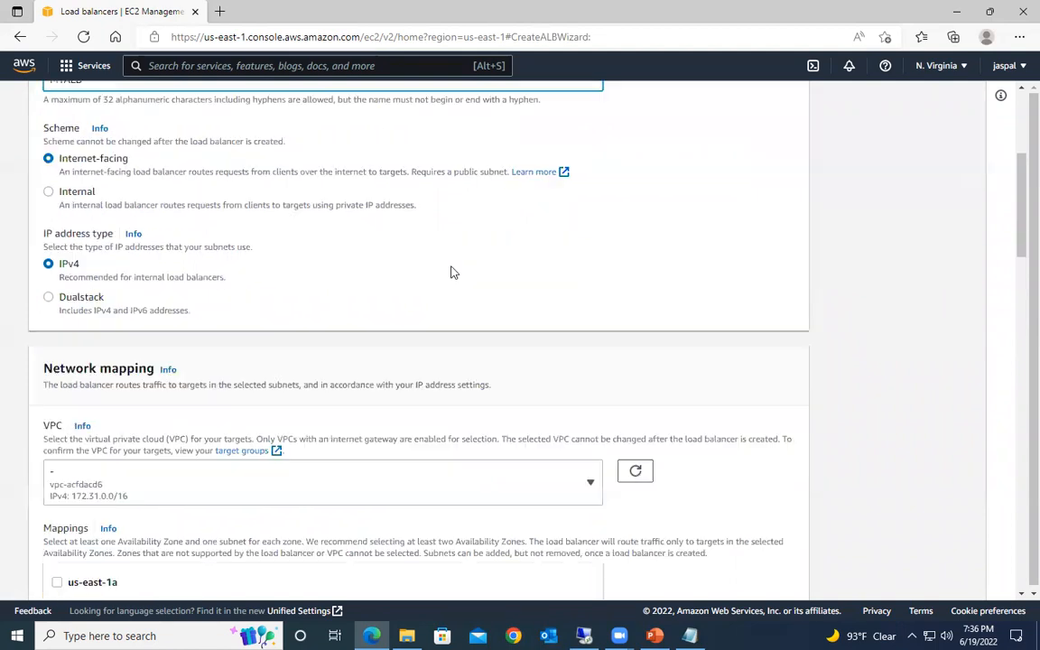
pyautogui.click(57, 416)
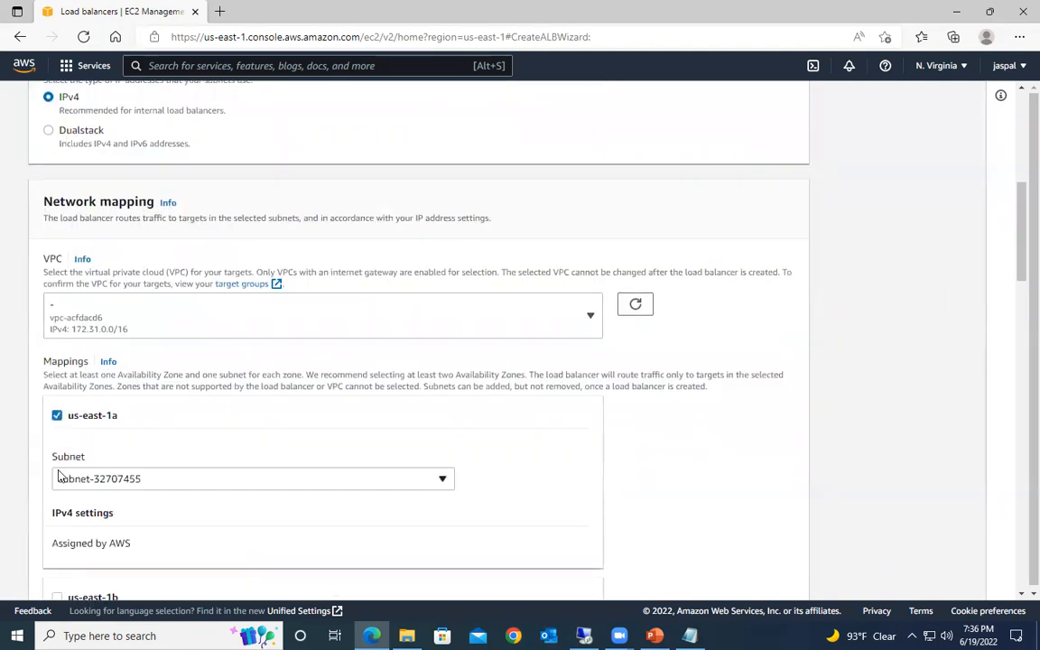
pyautogui.scroll(-3, 129, 422)
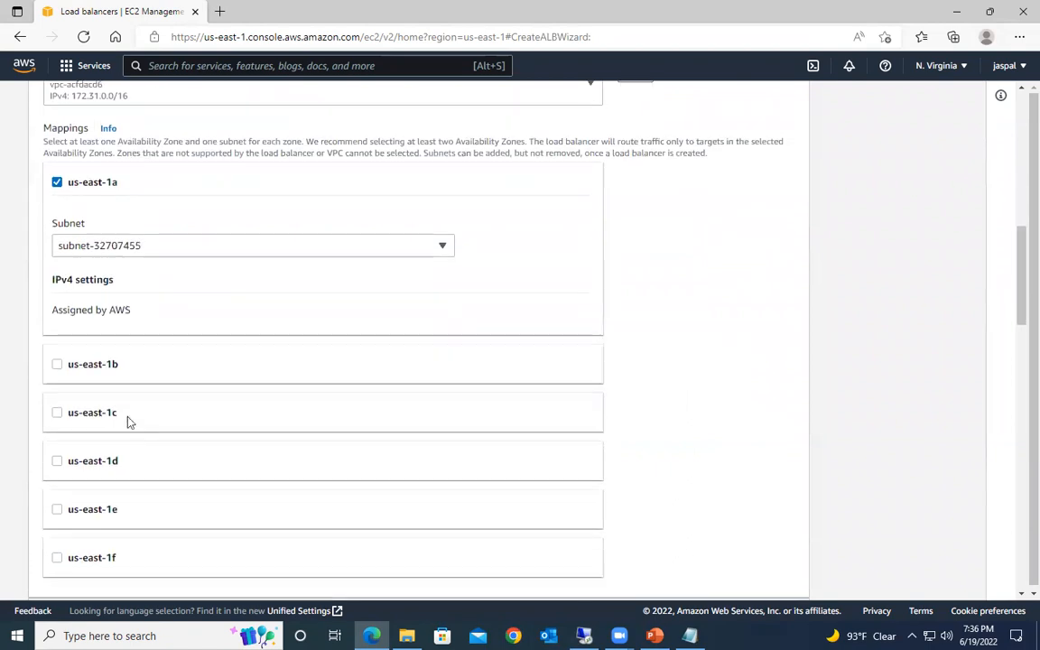
pyautogui.click(57, 364)
pyautogui.click(57, 545)
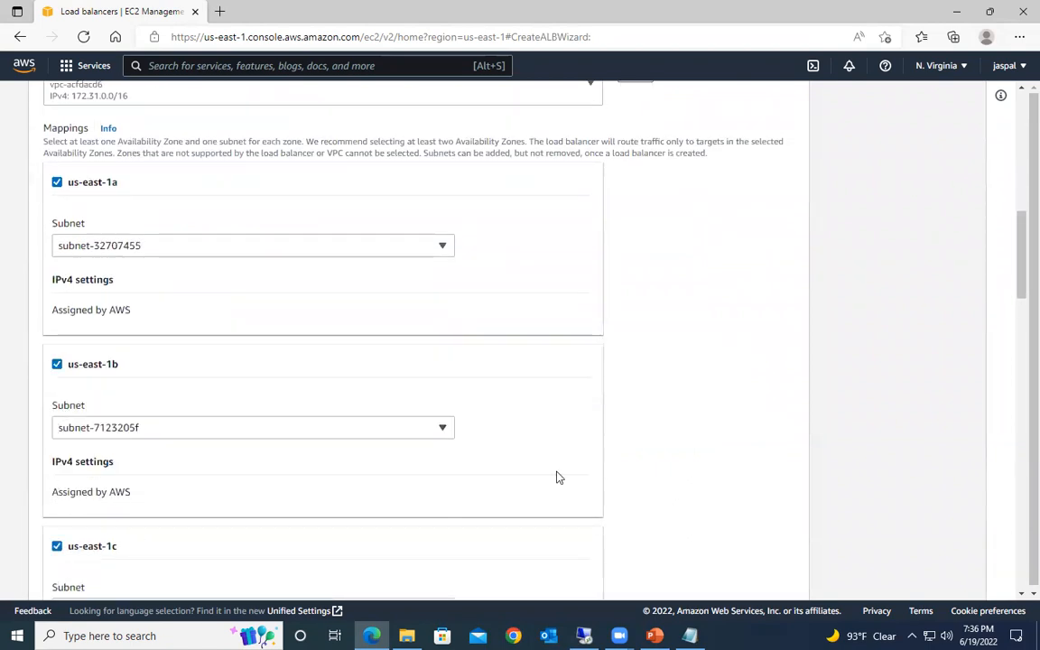
pyautogui.scroll(-9, 694, 448)
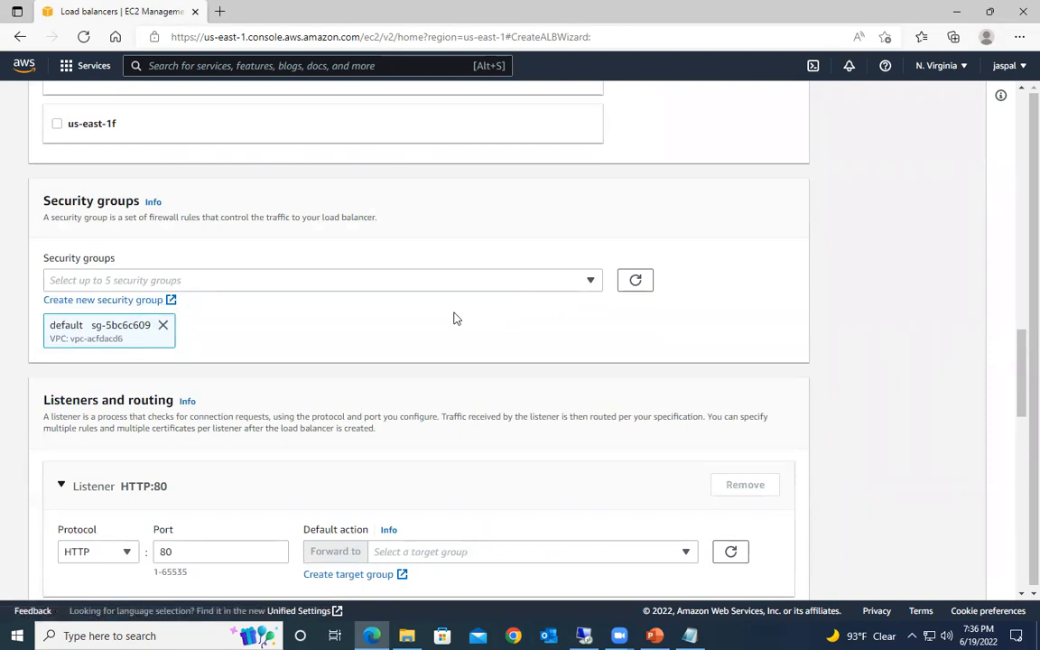
pyautogui.click(590, 283)
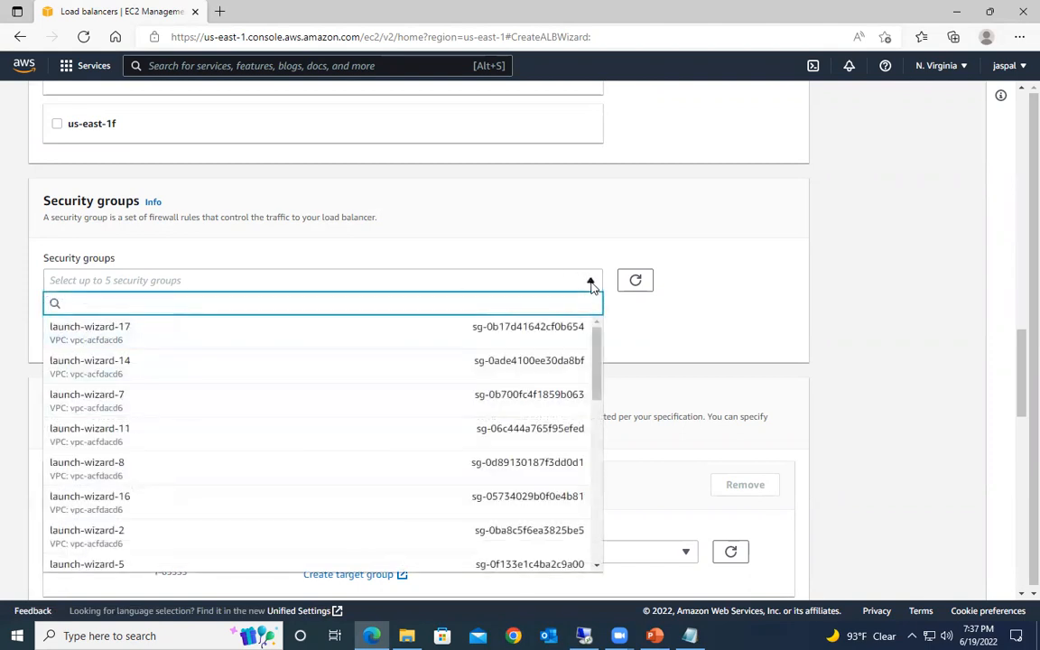
pyautogui.moveTo(598, 378); pyautogui.dragTo(594, 491)
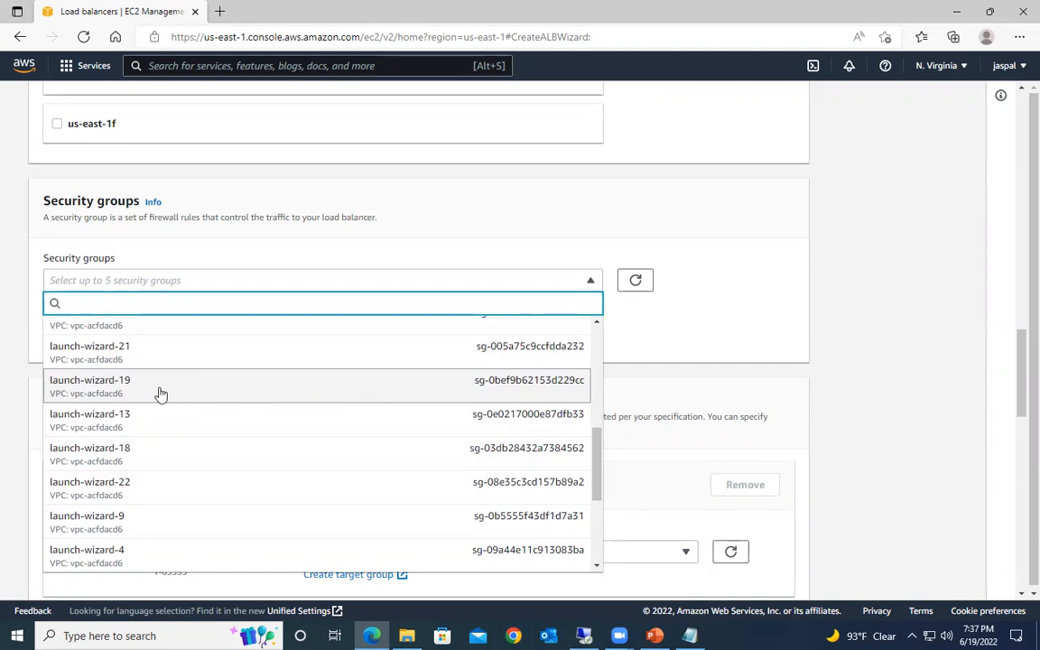
pyautogui.click(810, 266)
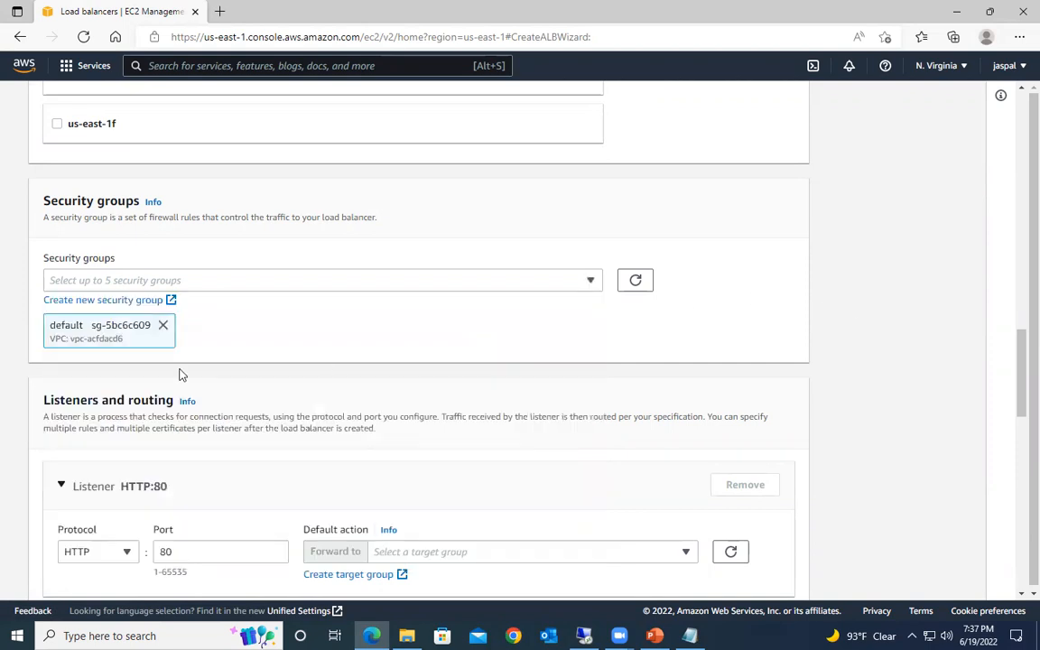
# Step: Start a new security group from the load balancer's security settings and name it myasgSecurityGroup
pyautogui.click(89, 302)
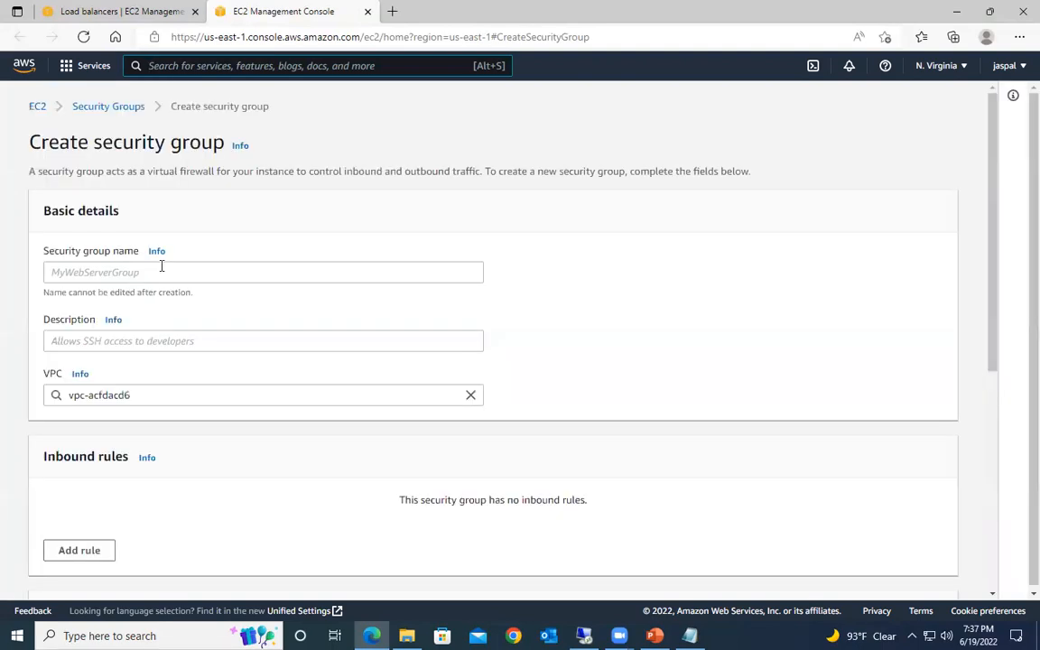
pyautogui.click(161, 269)
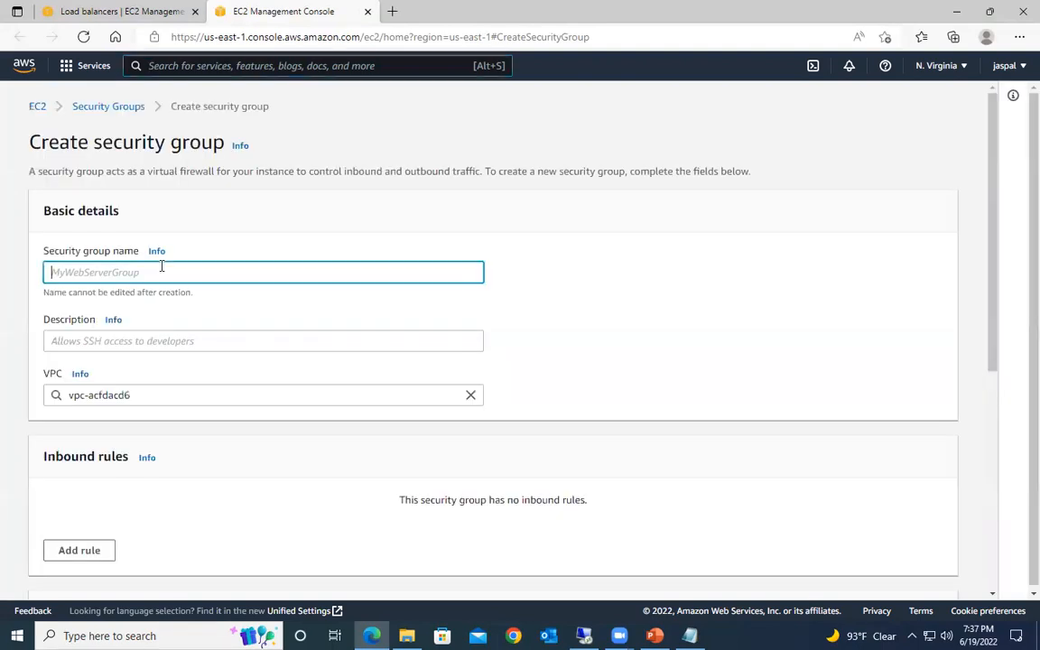
pyautogui.write('myasg')
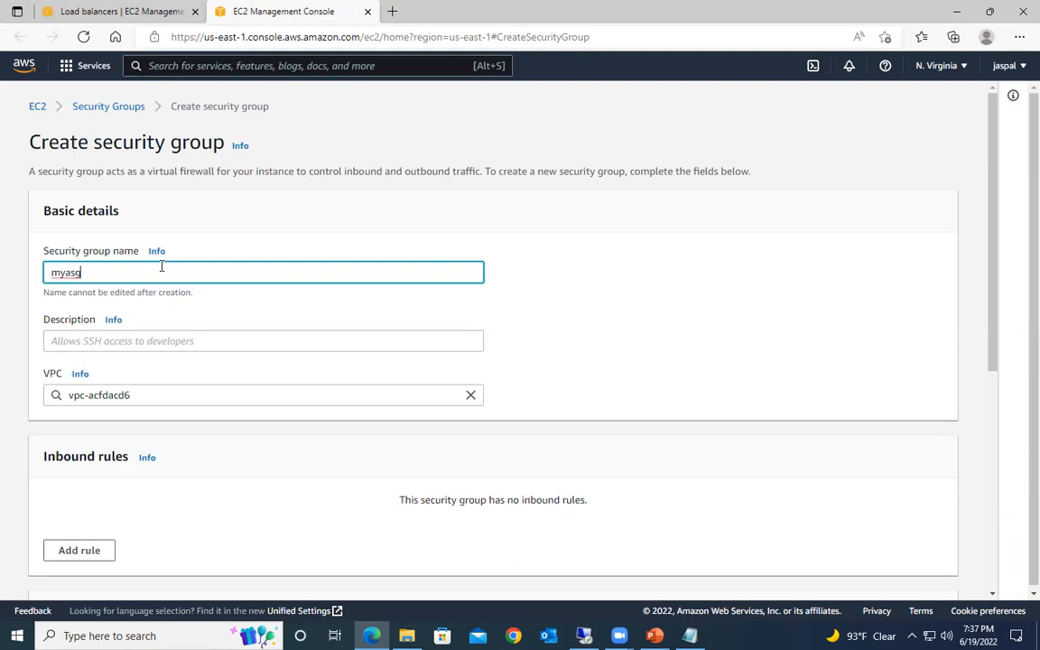
pyautogui.write('SecurityGroup')
# Step: Add an inbound rule to the security group allowing HTTP from Anywhere-IPv4
pyautogui.scroll(-3, 203, 325)
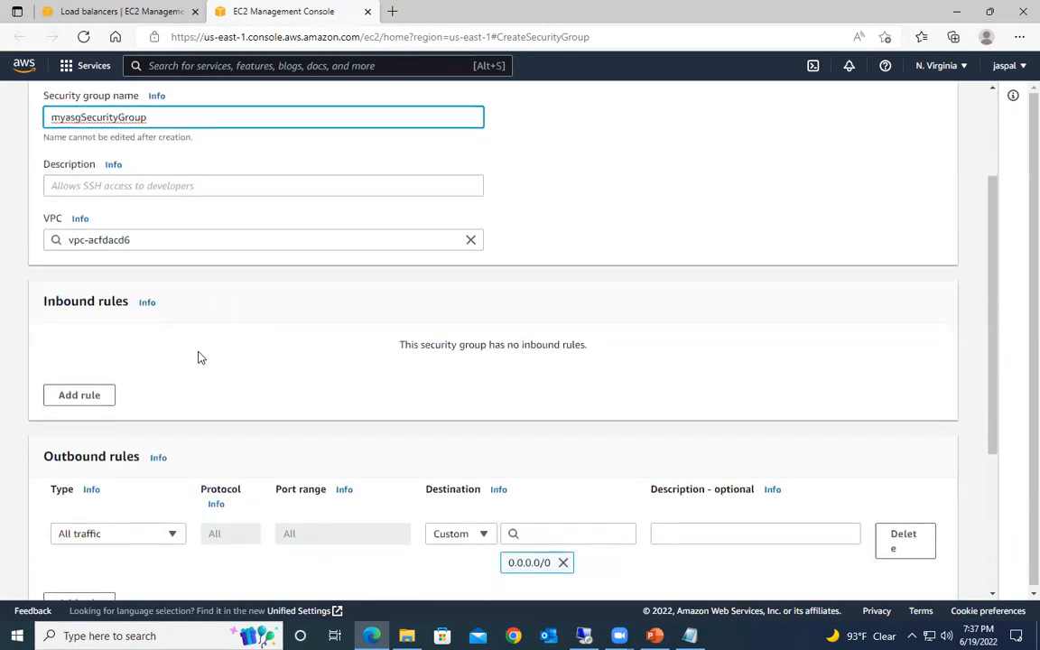
pyautogui.scroll(-3, 99, 361)
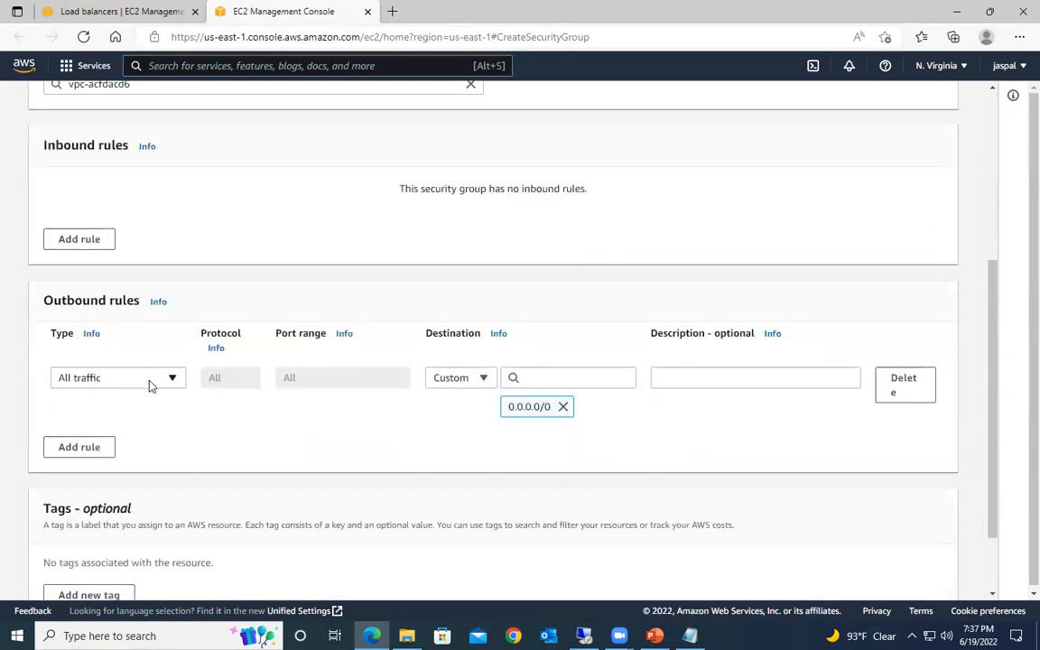
pyautogui.scroll(-2, 150, 385)
pyautogui.scroll(4, 100, 361)
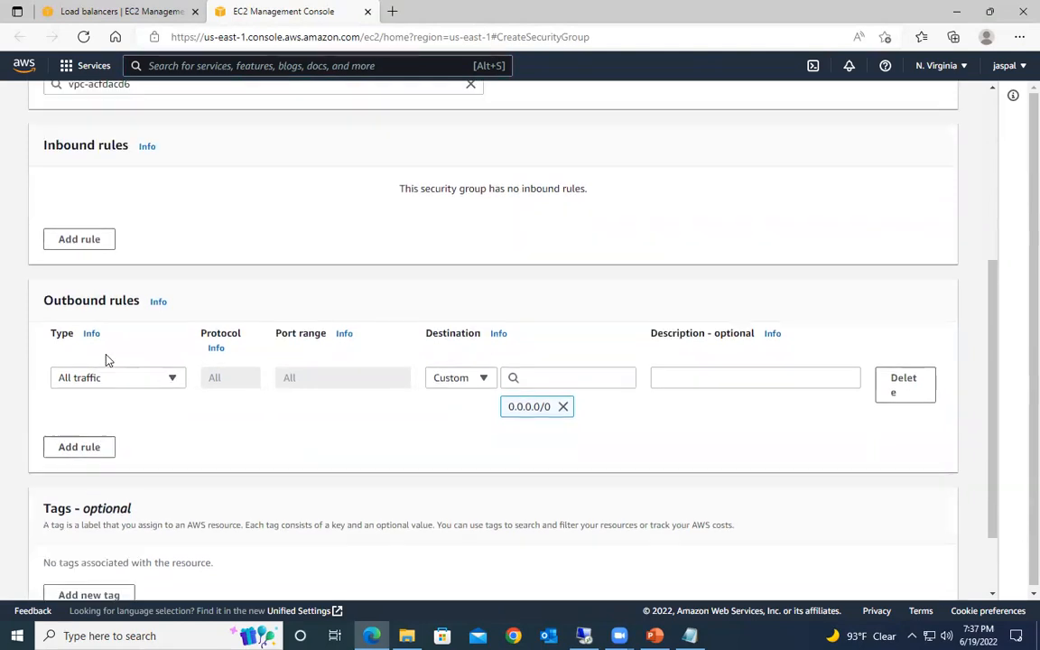
pyautogui.click(79, 316)
pyautogui.click(163, 302)
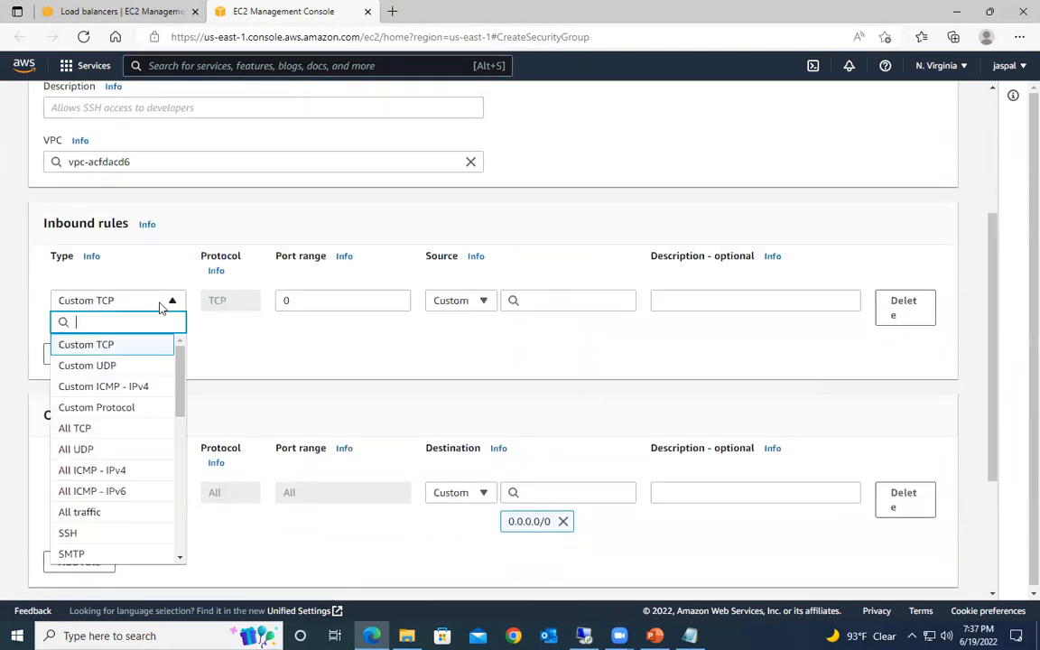
pyautogui.scroll(-2, 102, 526)
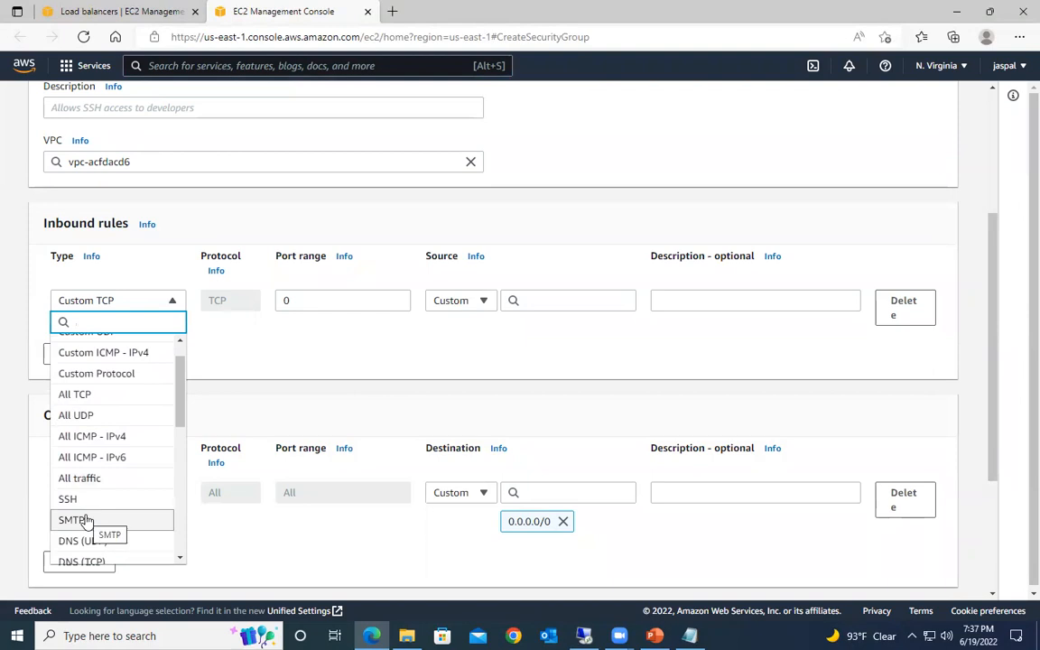
pyautogui.scroll(-3, 108, 510)
pyautogui.click(111, 514)
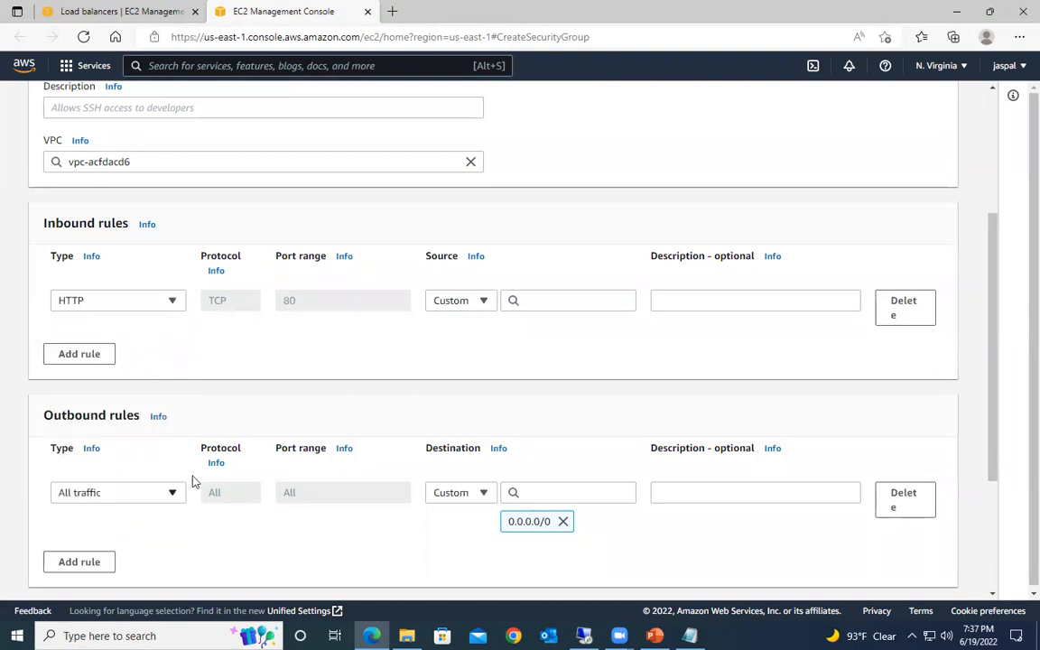
pyautogui.click(465, 305)
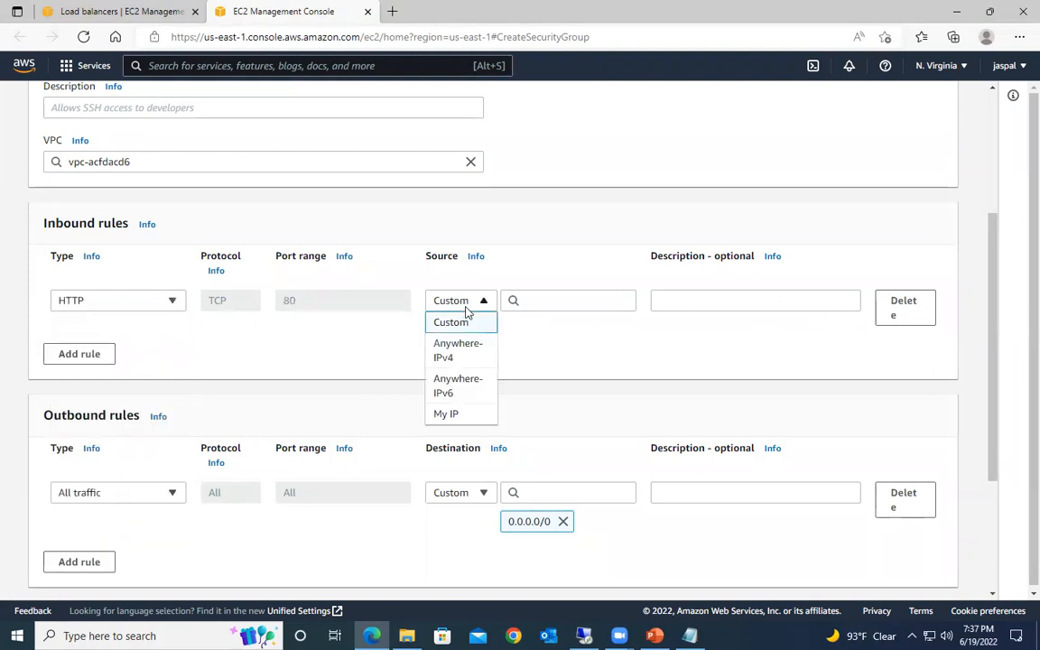
pyautogui.click(472, 360)
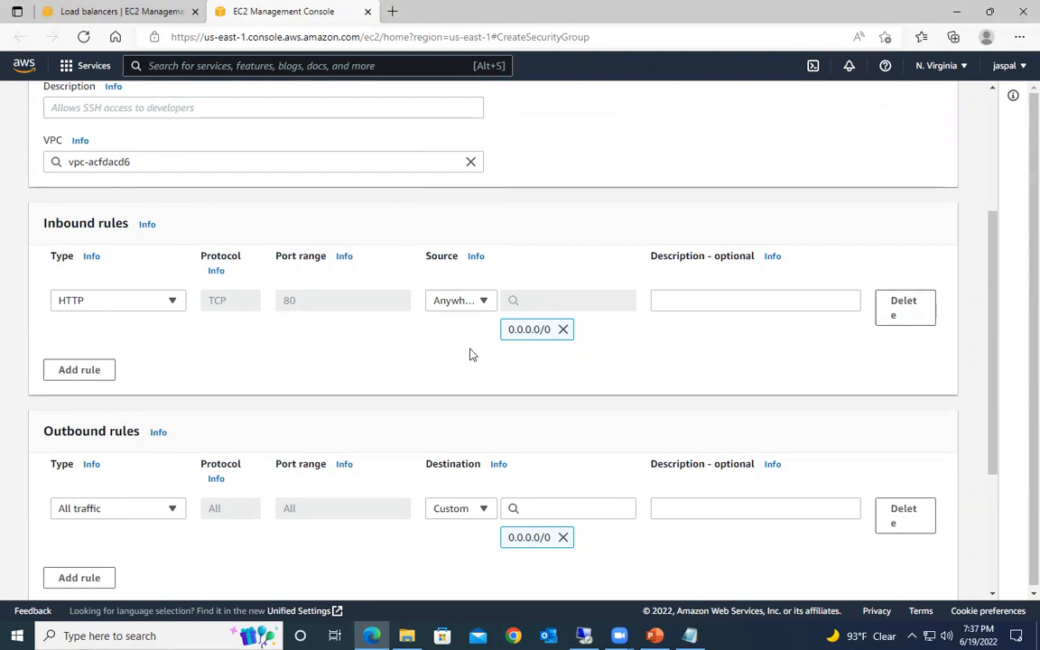
# Step: Add a second inbound rule to the security group allowing SSH from anywhere (0.0.0.0/0)
pyautogui.click(83, 372)
pyautogui.click(165, 358)
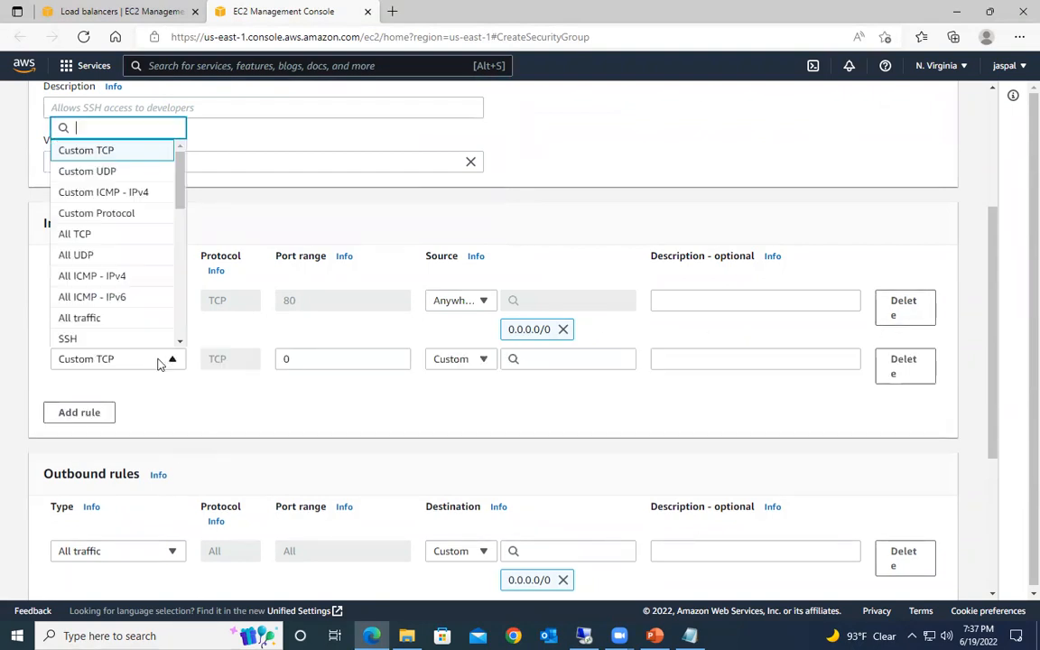
pyautogui.click(100, 337)
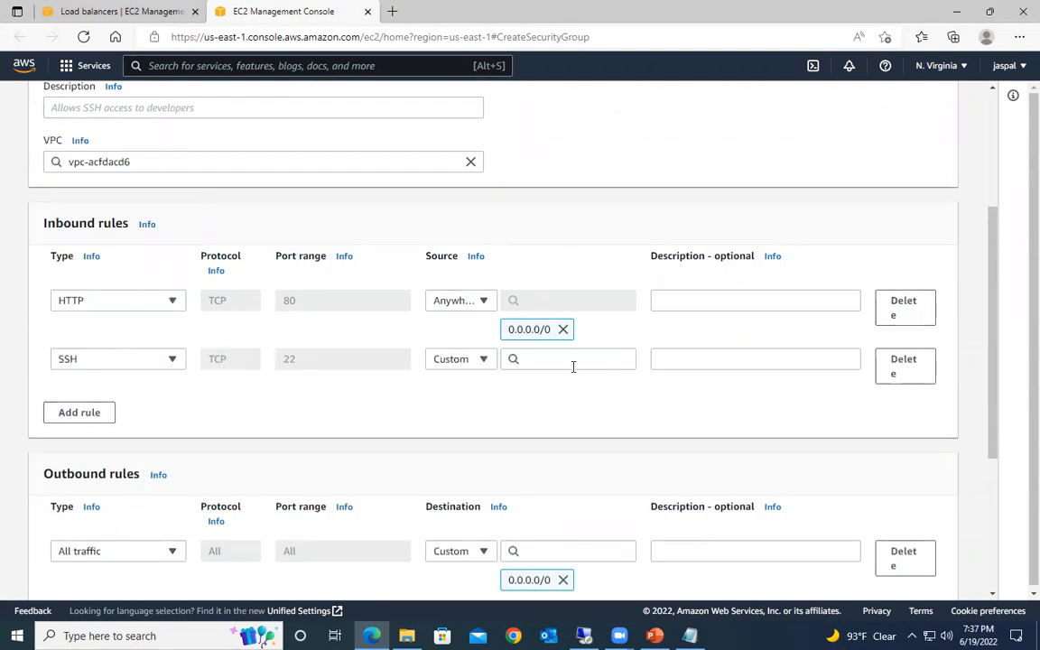
pyautogui.click(462, 361)
pyautogui.click(460, 408)
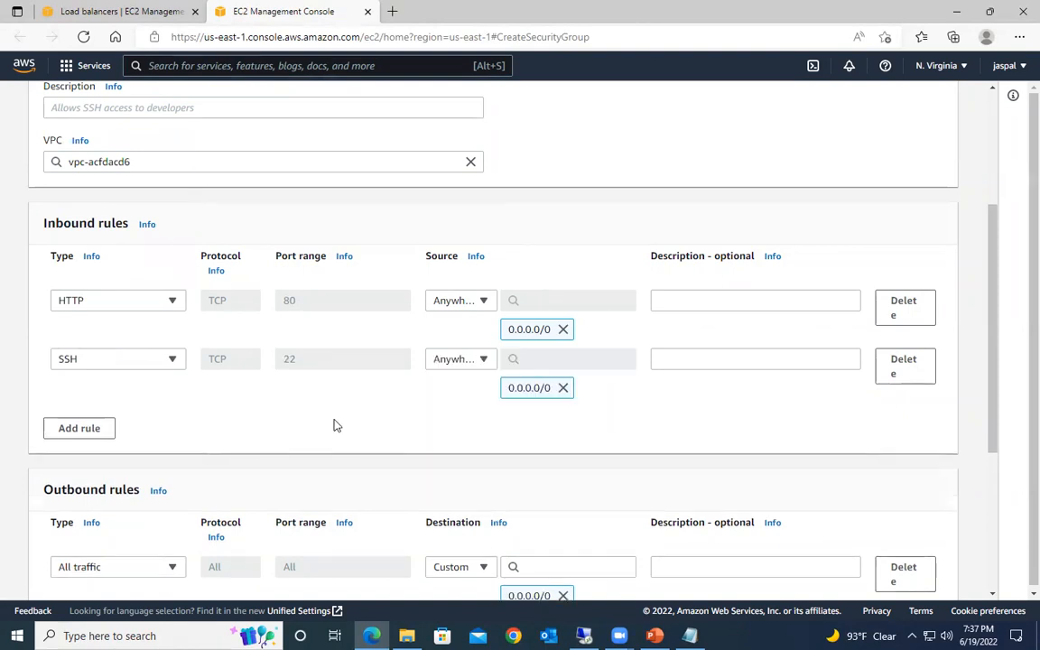
# Step: Enter the description "security group for ASG" and create the security group
pyautogui.scroll(-3, 343, 383)
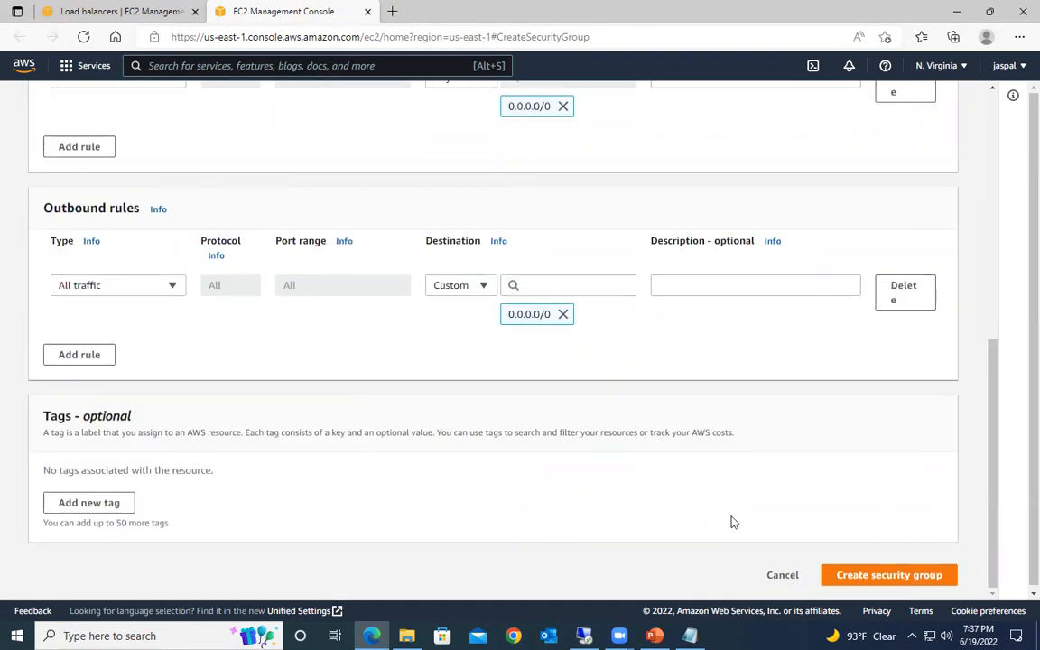
pyautogui.scroll(6, 360, 423)
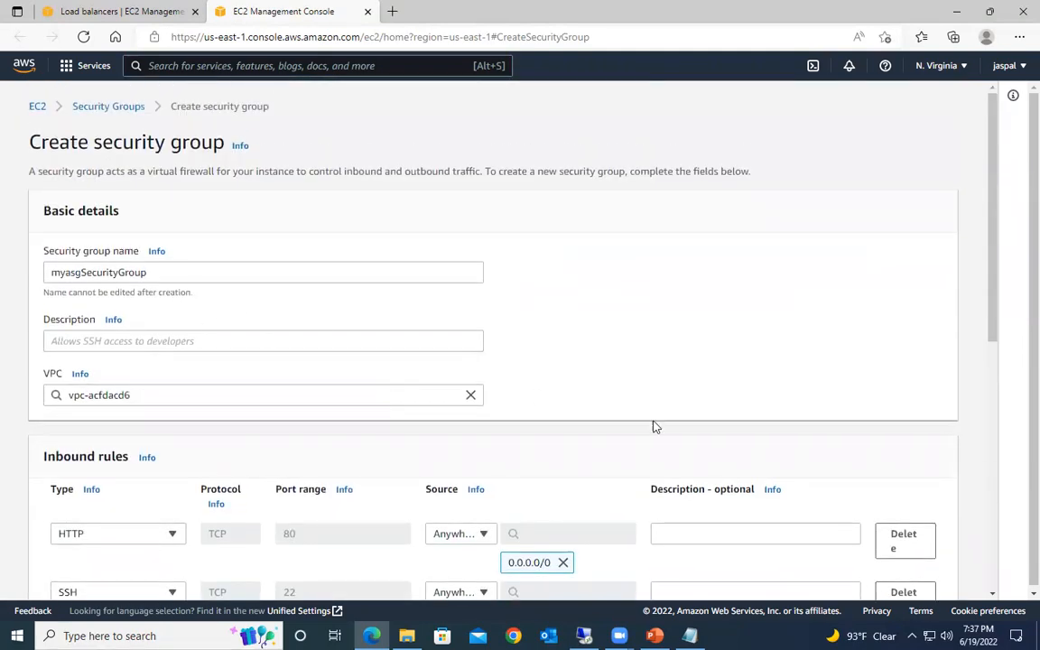
pyautogui.scroll(-6, 870, 552)
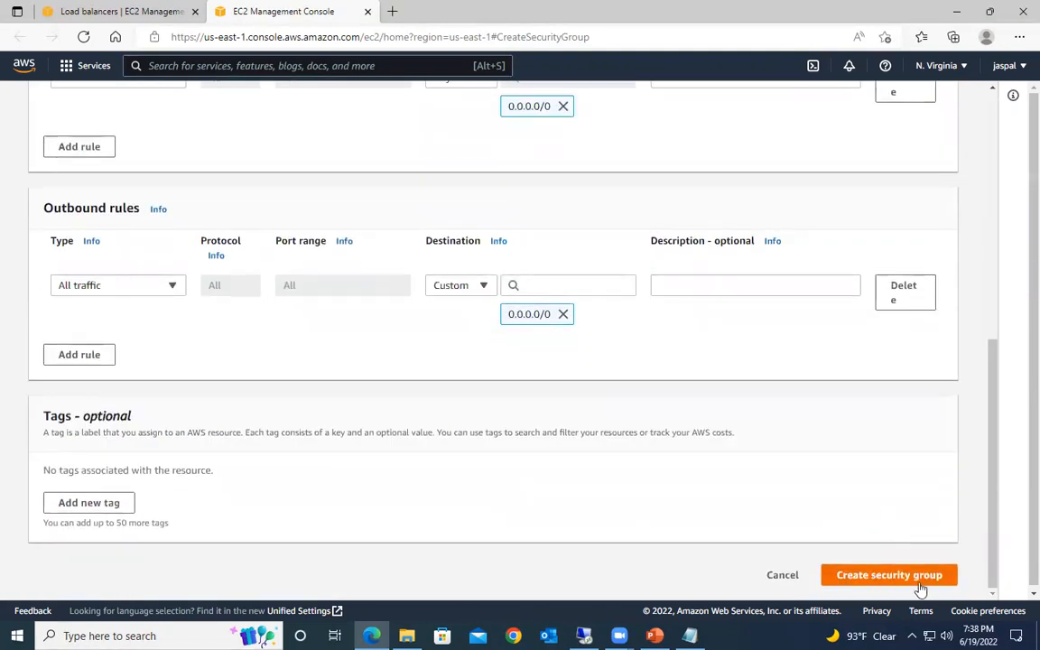
pyautogui.click(872, 578)
pyautogui.click(91, 341)
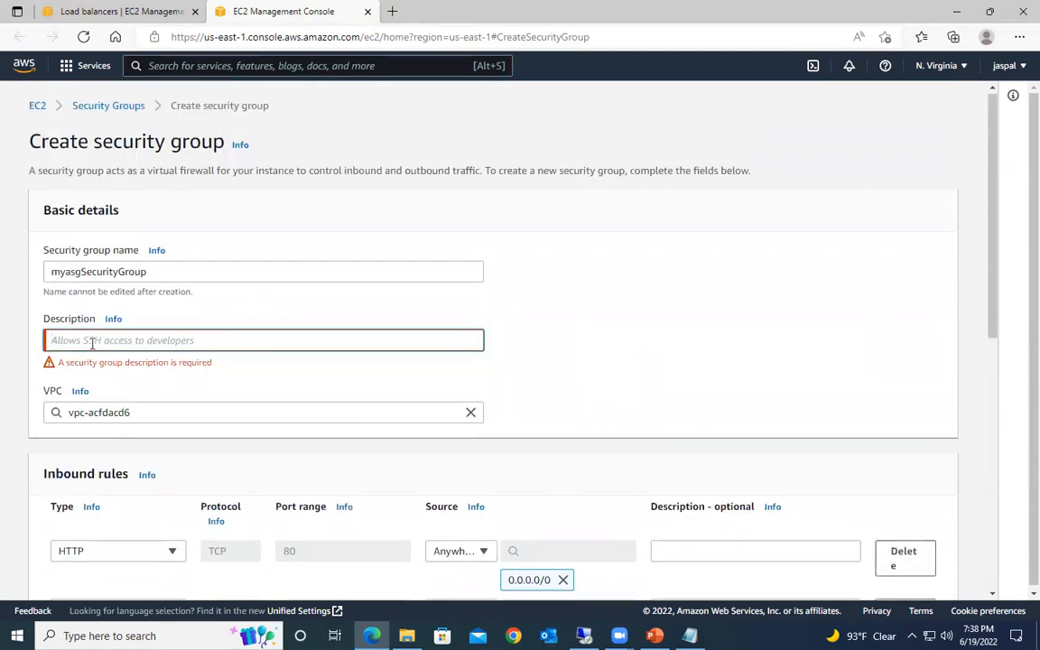
pyautogui.write('security group for ASG')
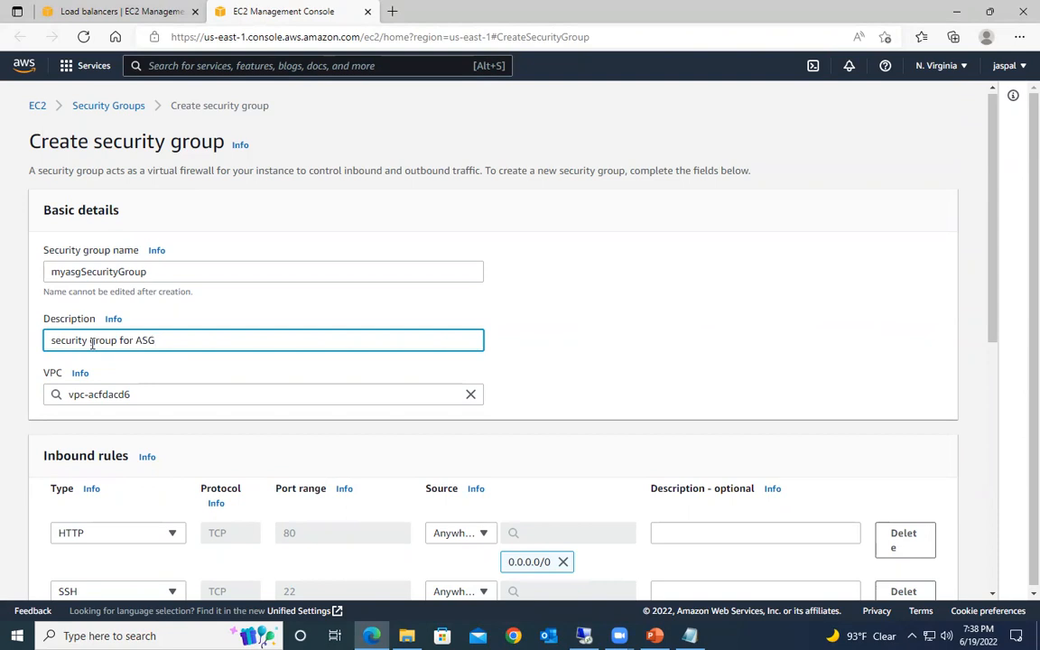
pyautogui.scroll(-6, 501, 424)
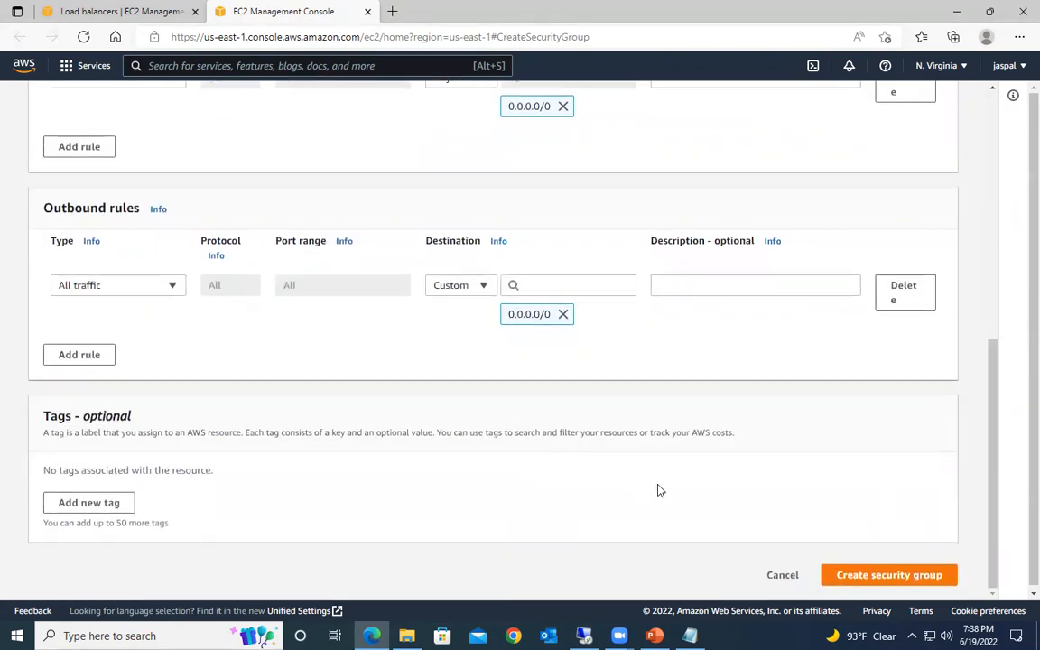
pyautogui.click(852, 578)
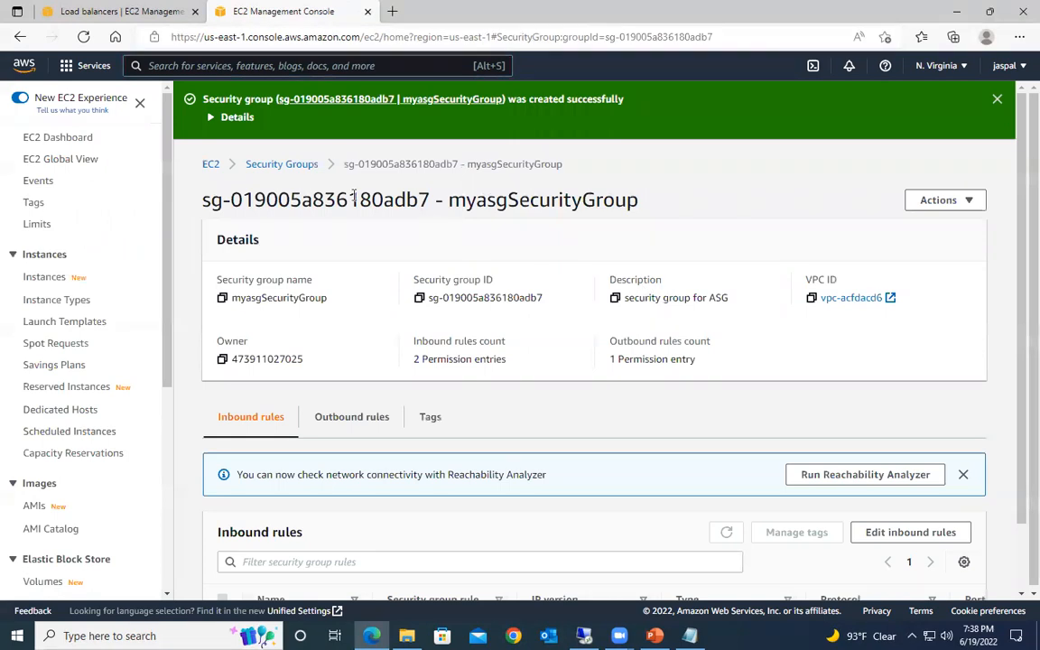
# Step: Return to the load balancer form, refresh its security group list, and replace the default group with myasgSecurityGroup
pyautogui.click(135, 12)
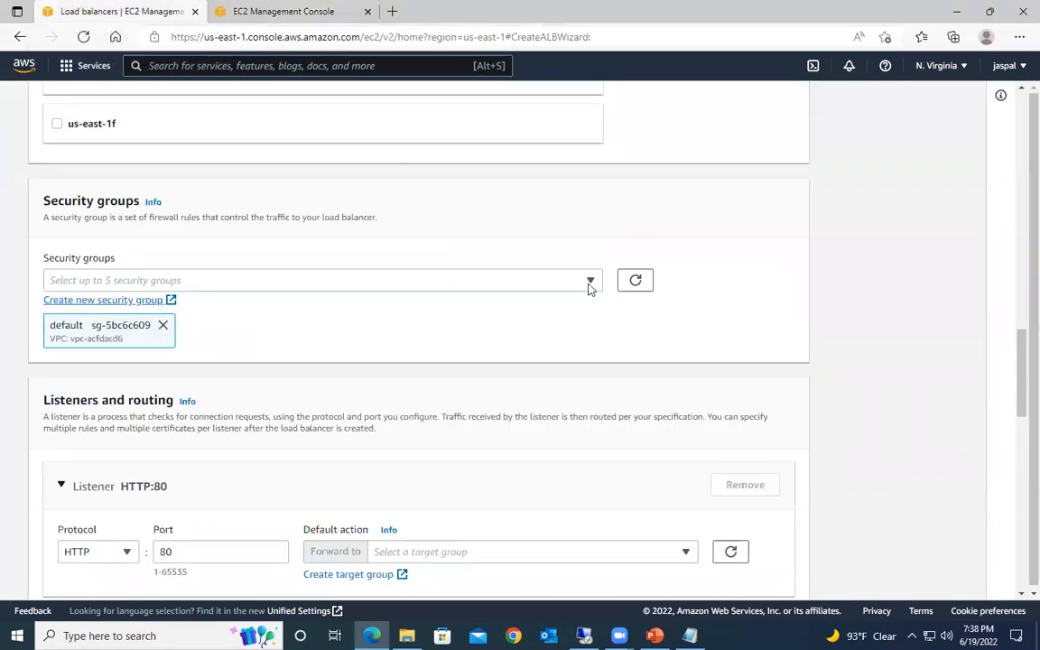
pyautogui.click(634, 281)
pyautogui.click(588, 283)
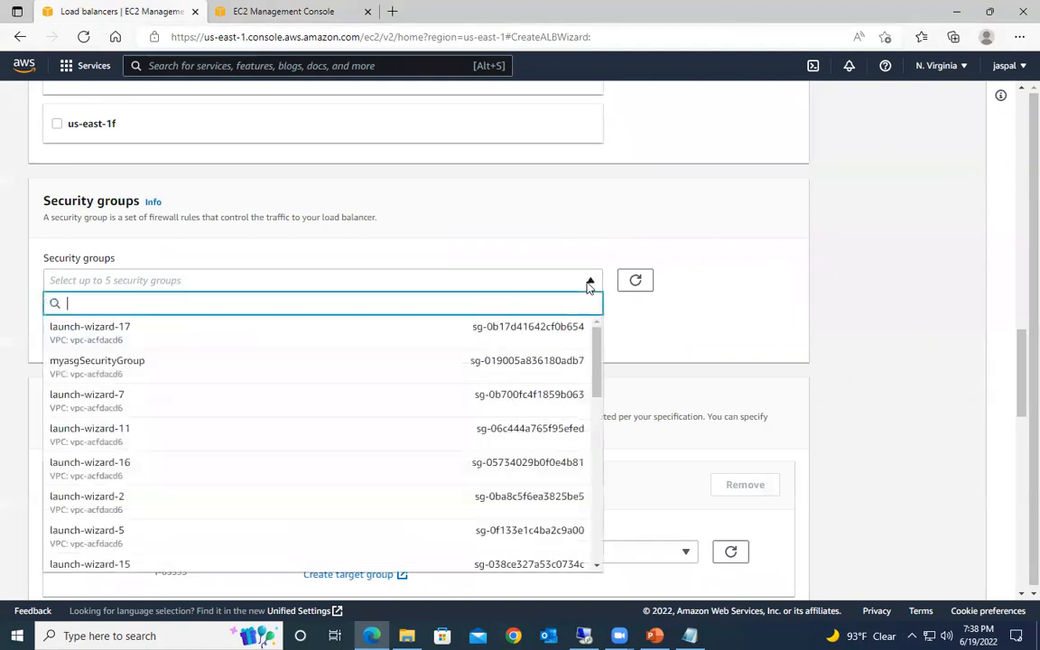
pyautogui.click(97, 366)
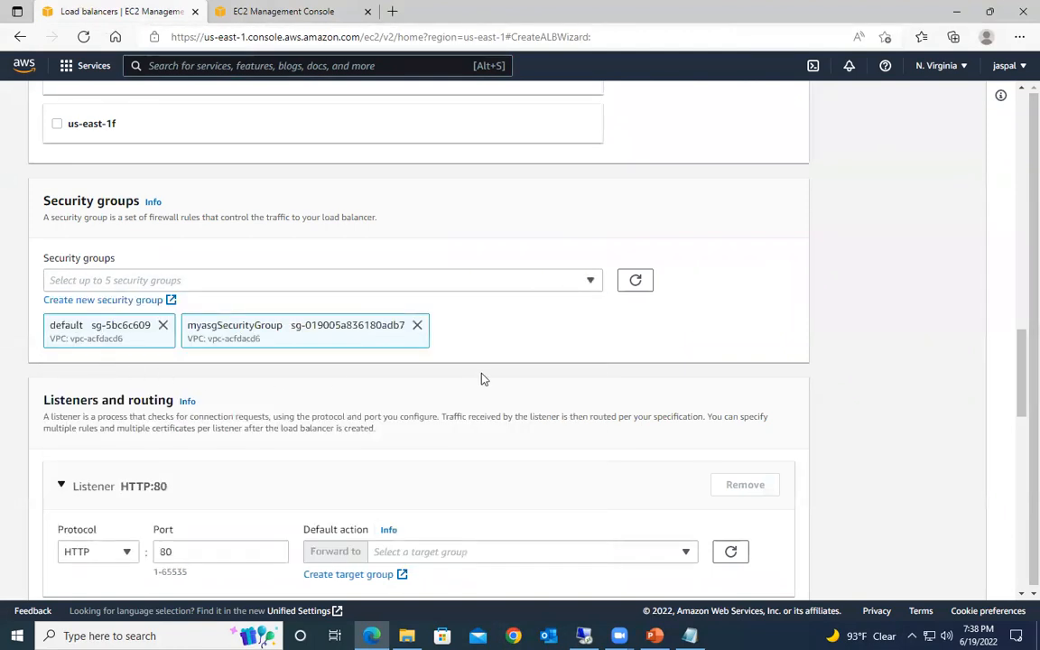
pyautogui.click(162, 325)
# Step: Set the HTTP:80 listener's default action to forward to target group MYTG
pyautogui.scroll(-2, 554, 346)
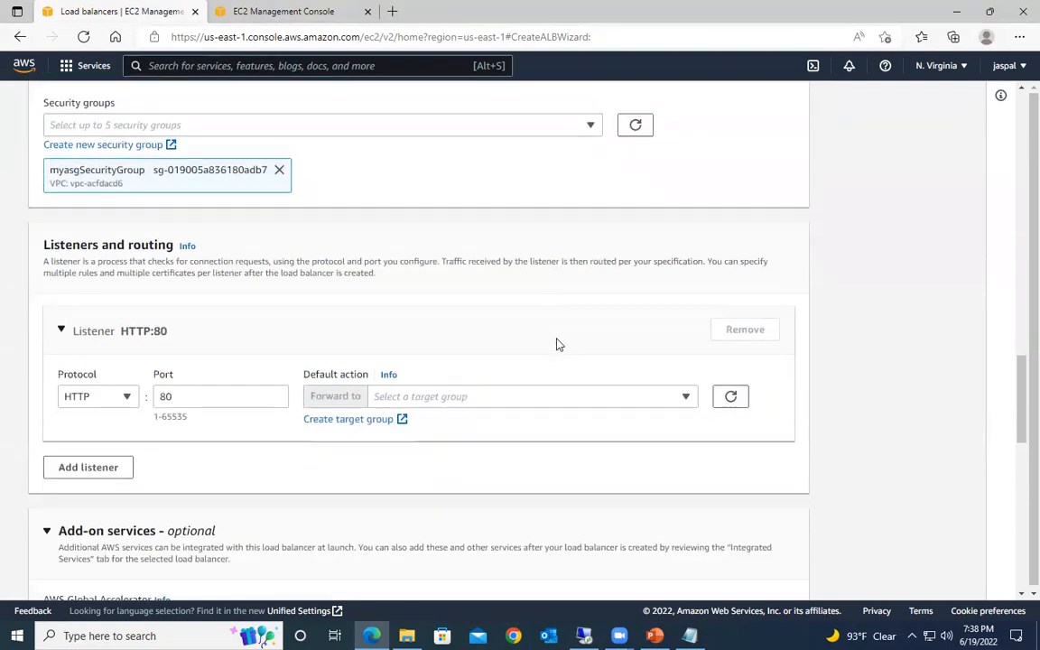
pyautogui.scroll(-1, 557, 346)
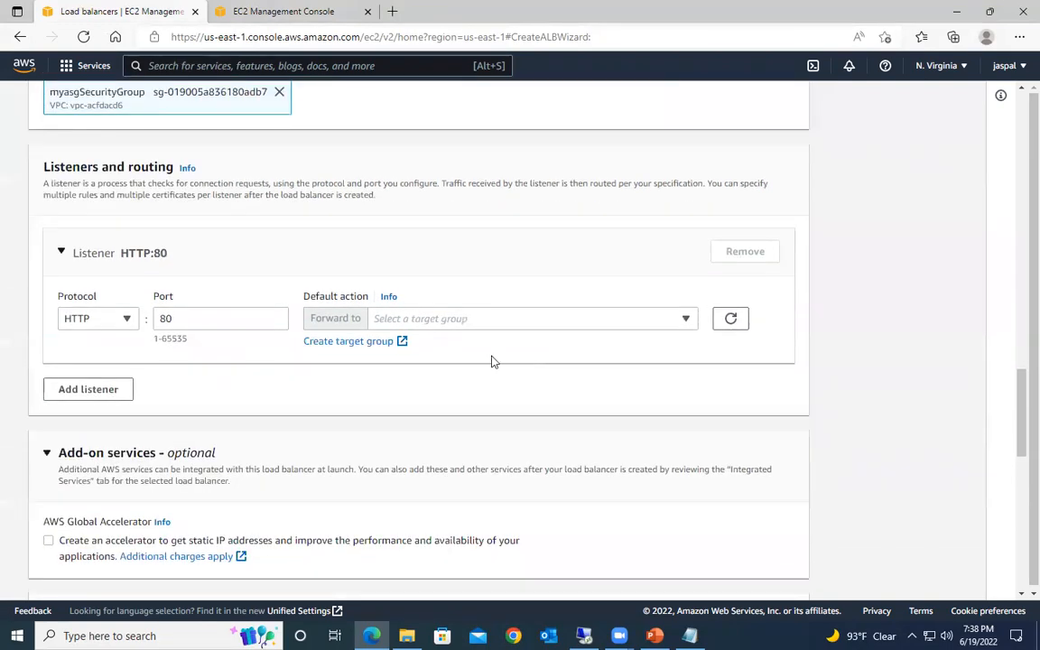
pyautogui.click(686, 322)
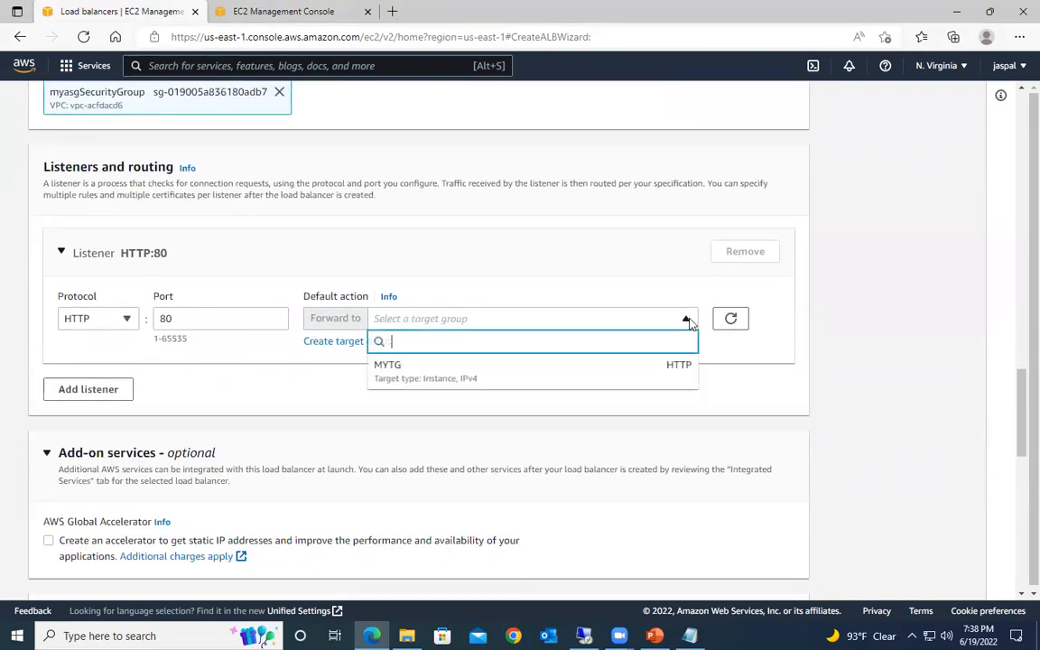
pyautogui.click(403, 372)
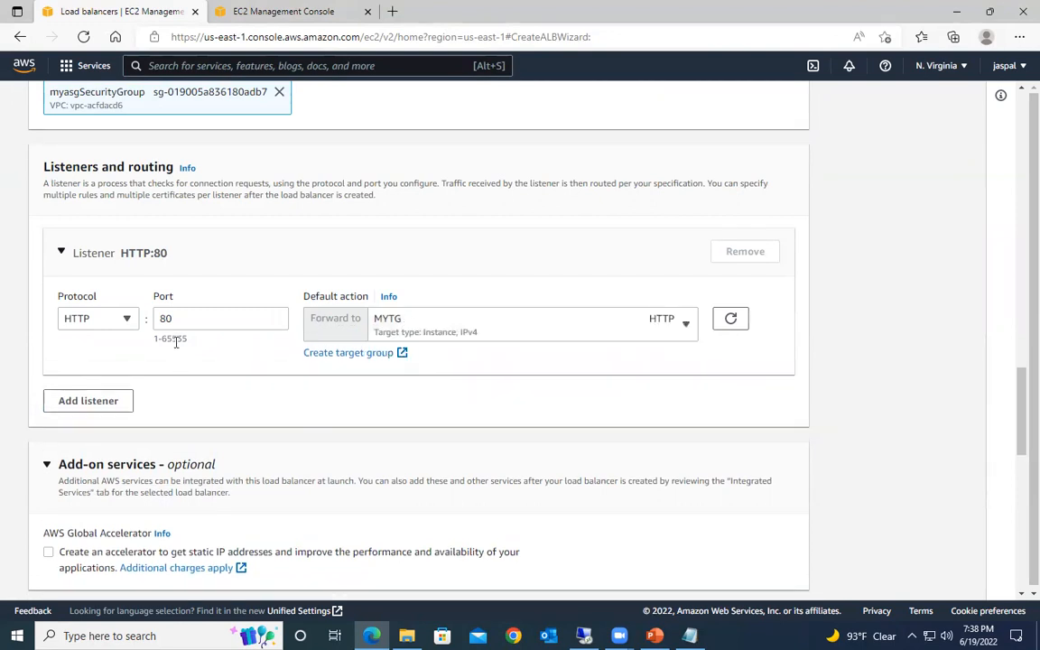
# Step: Create the load balancer without add-on services or tags, and view MYALB's provisioning state in the load balancer list
pyautogui.scroll(-2, 473, 353)
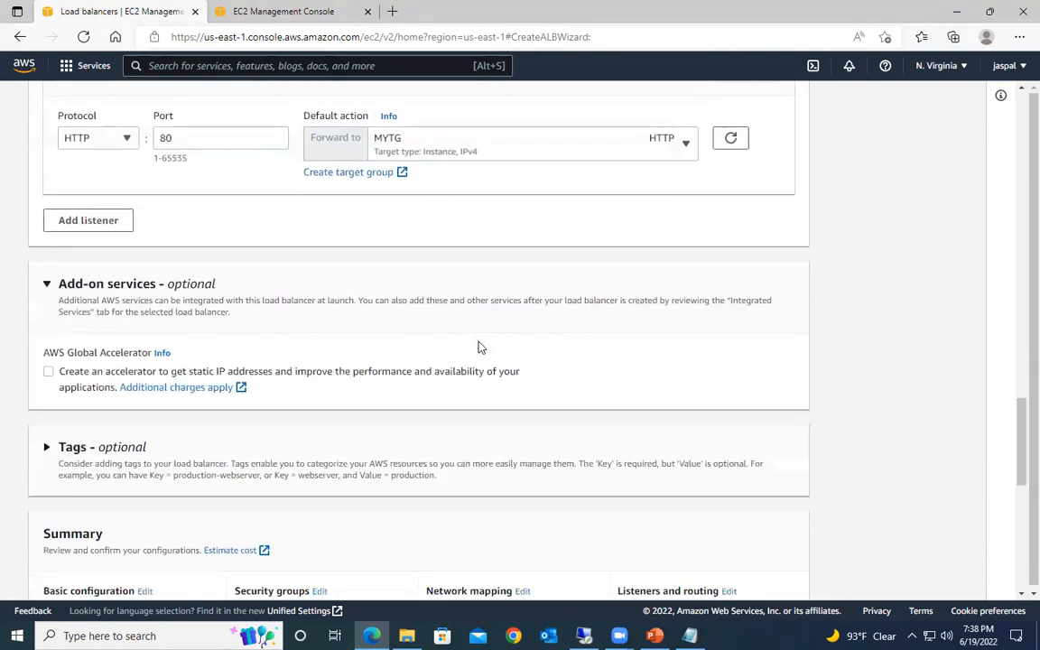
pyautogui.scroll(-7, 479, 347)
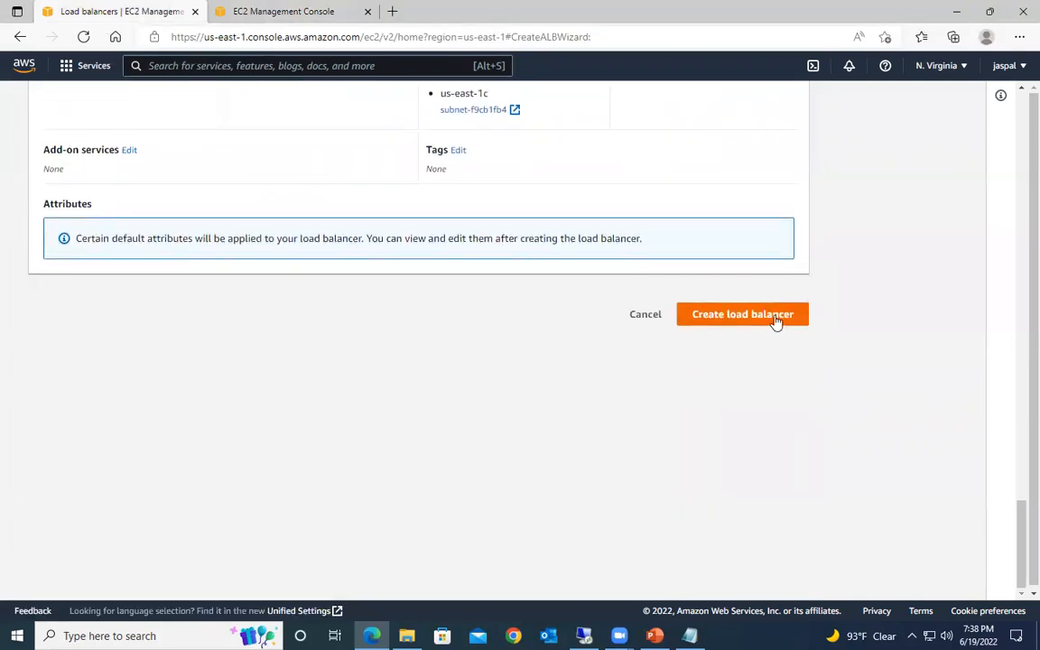
pyautogui.click(774, 320)
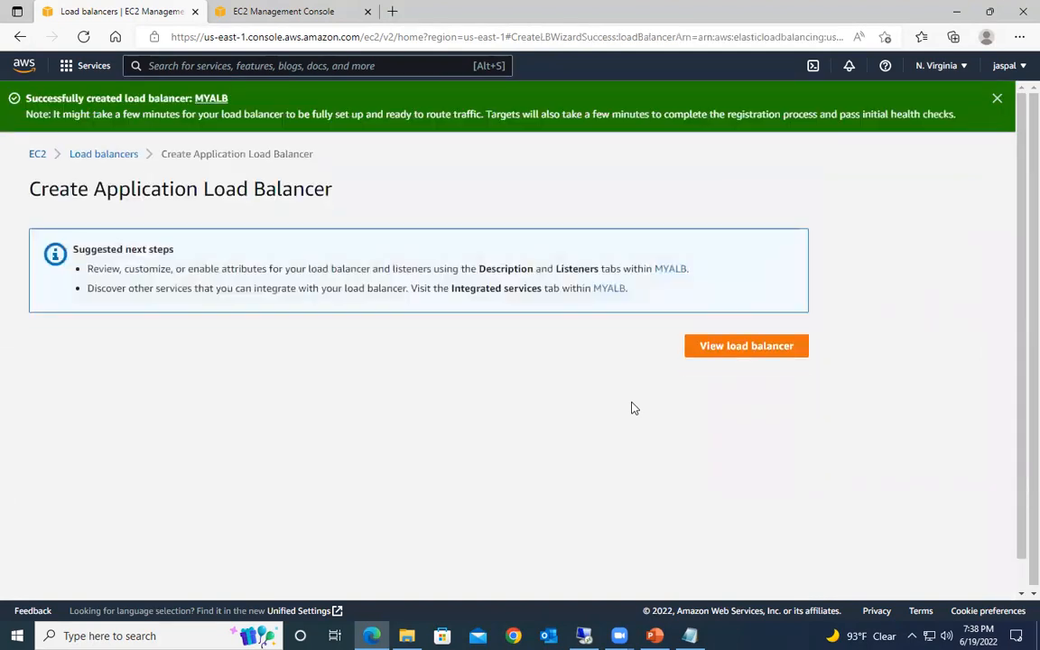
pyautogui.click(741, 350)
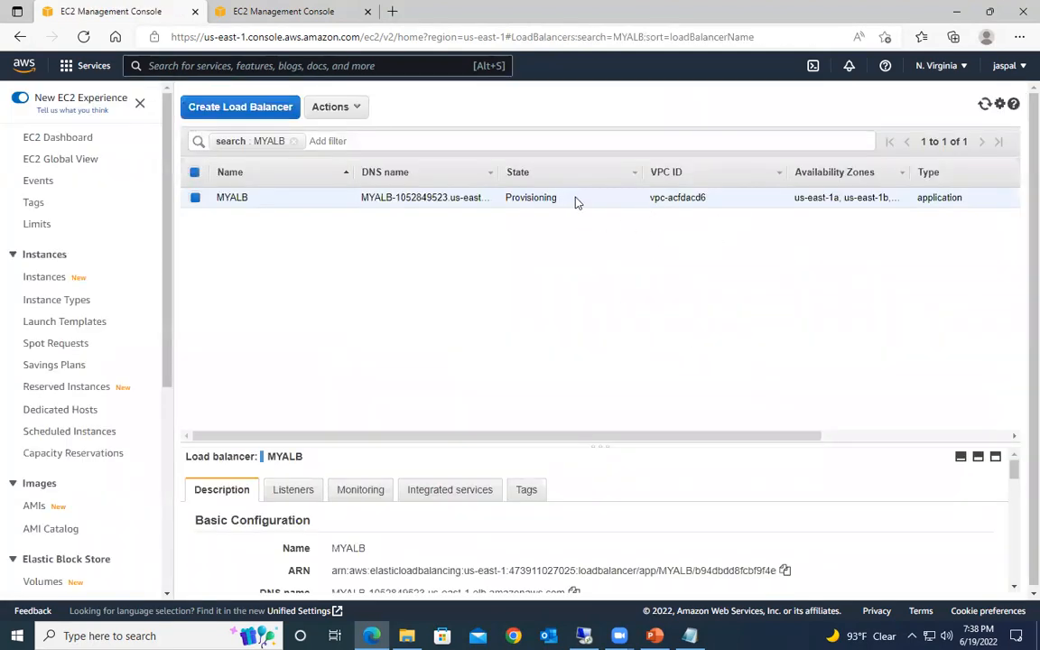
pyautogui.doubleClick(550, 197)
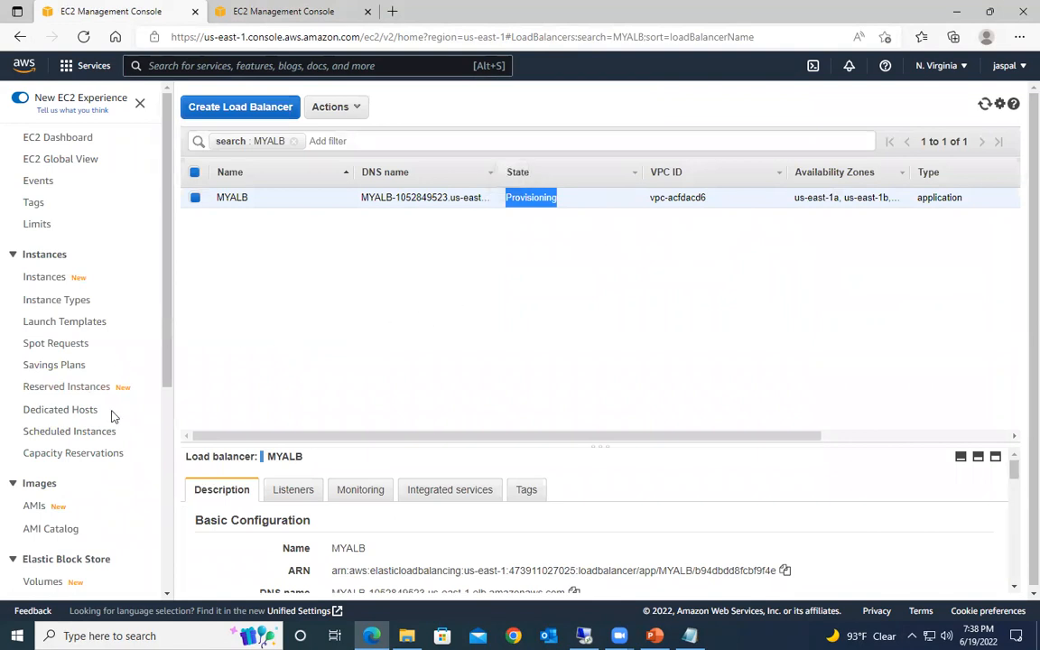
pyautogui.scroll(-5, 130, 353)
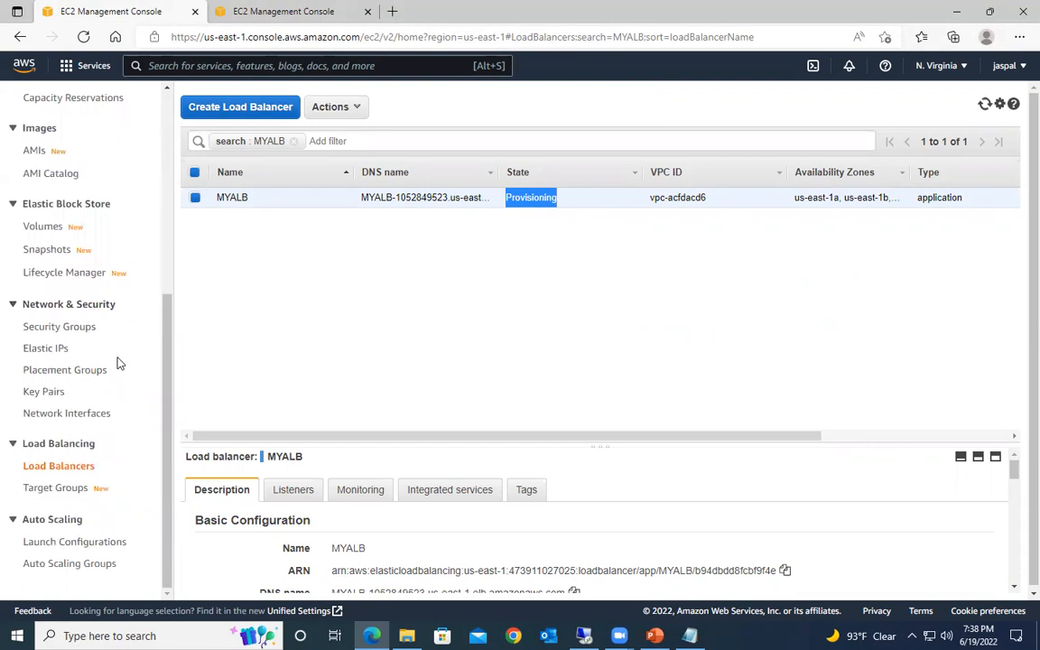
pyautogui.click(54, 544)
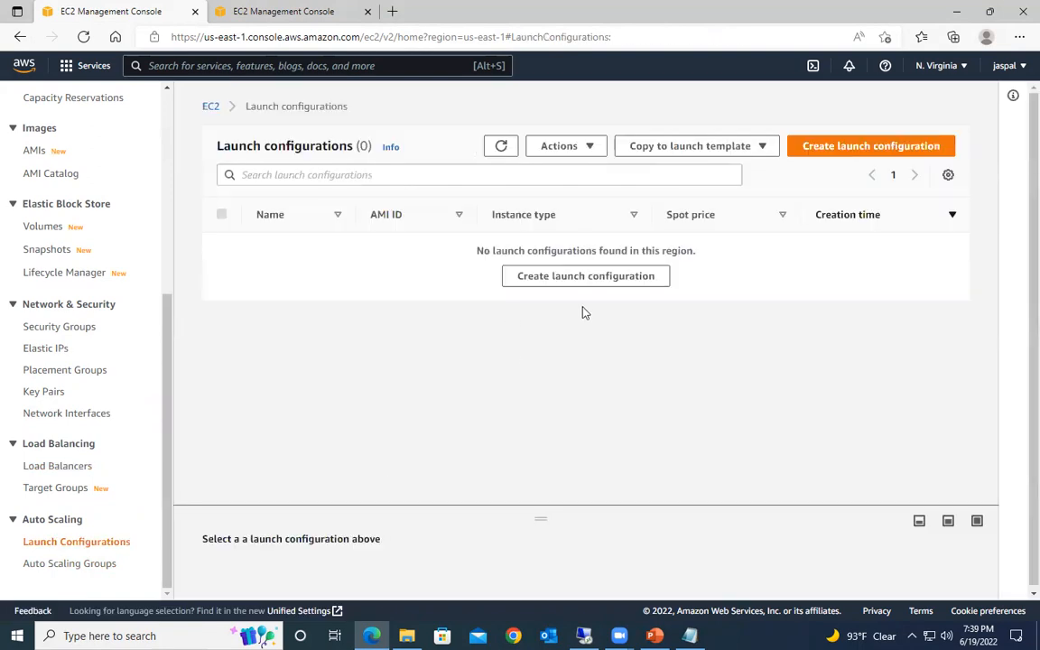
pyautogui.click(848, 148)
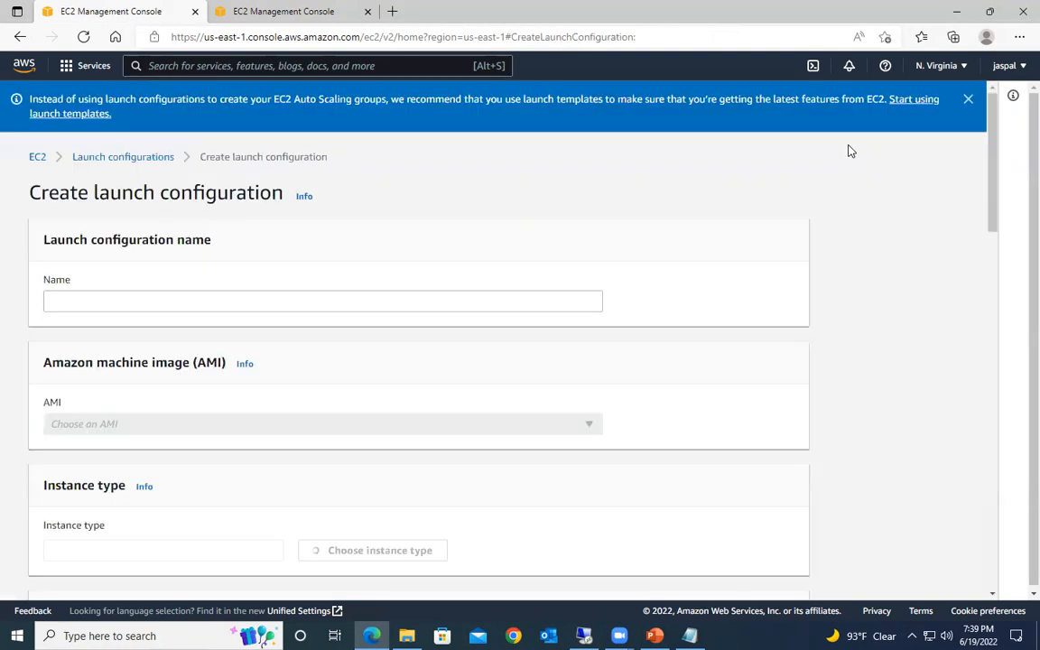
pyautogui.click(238, 299)
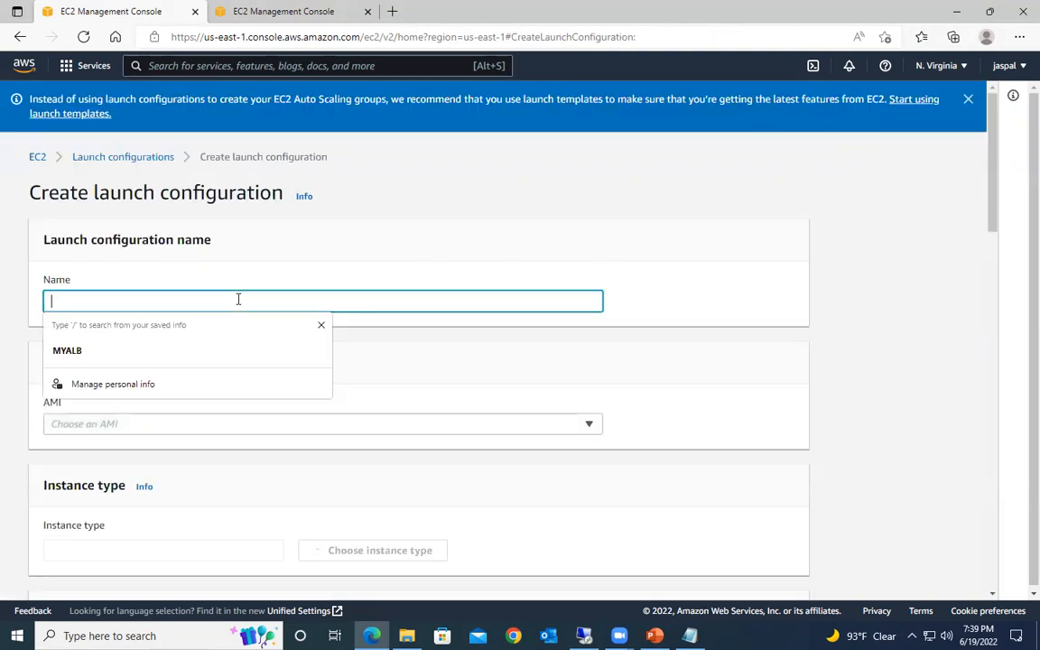
pyautogui.write('myasgLau')
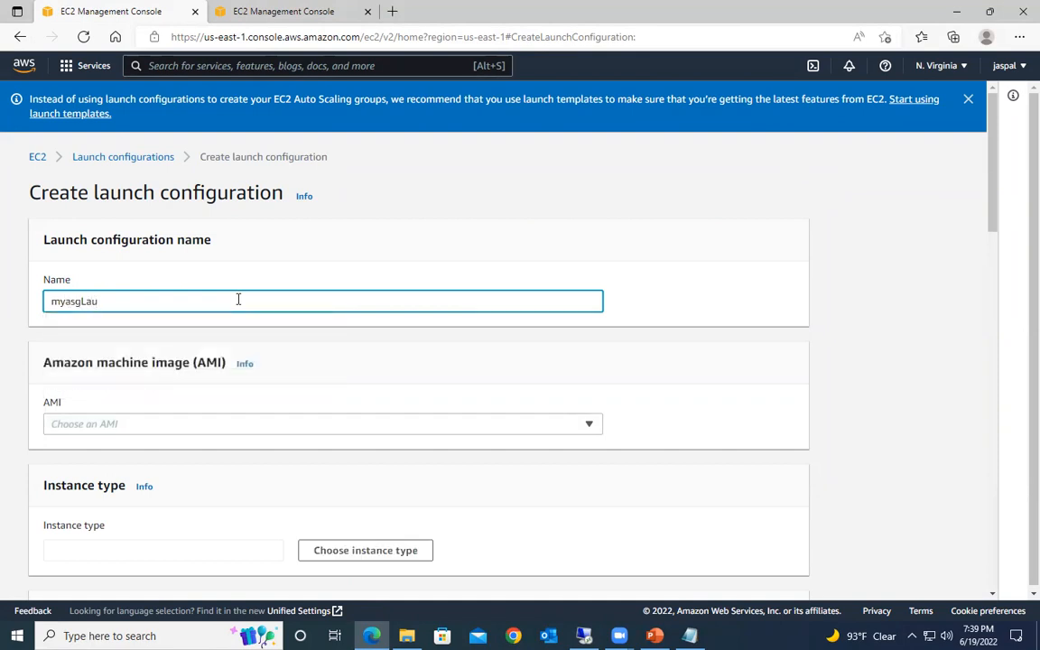
pyautogui.write('n')
pyautogui.press('BackSpace')
pyautogui.press('BackSpace')
pyautogui.press('BackSpace')
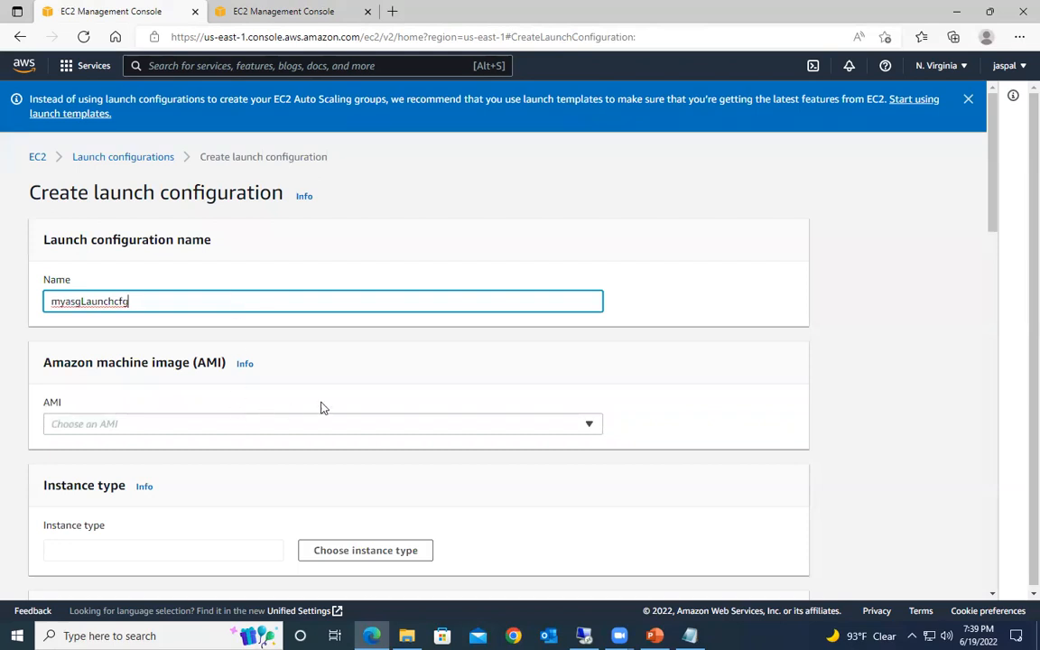
pyautogui.scroll(-2, 463, 397)
pyautogui.click(587, 270)
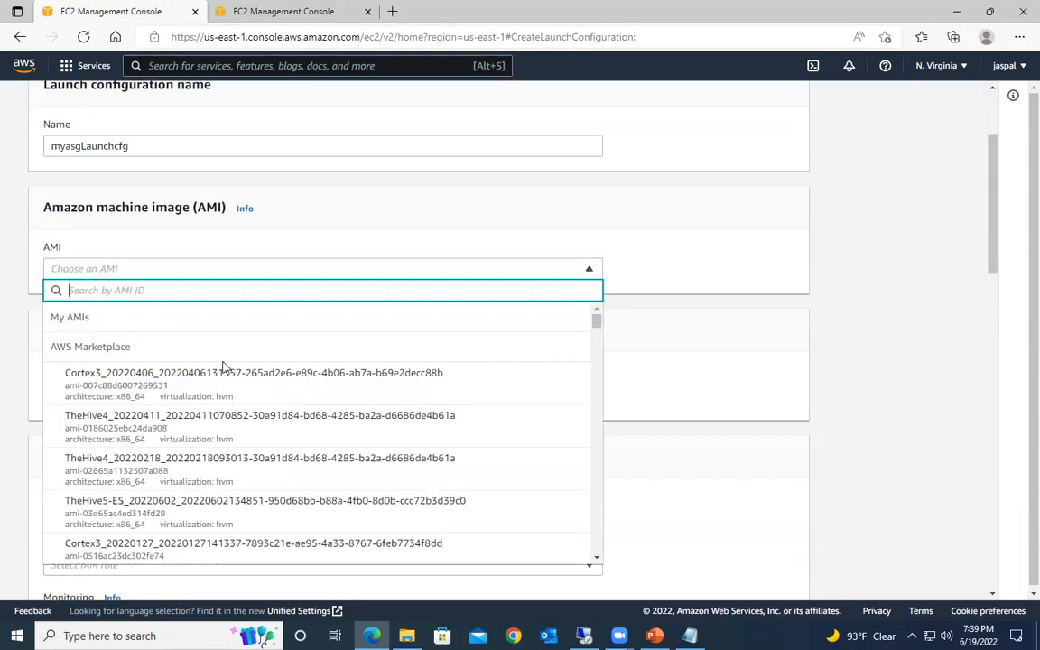
pyautogui.click(922, 289)
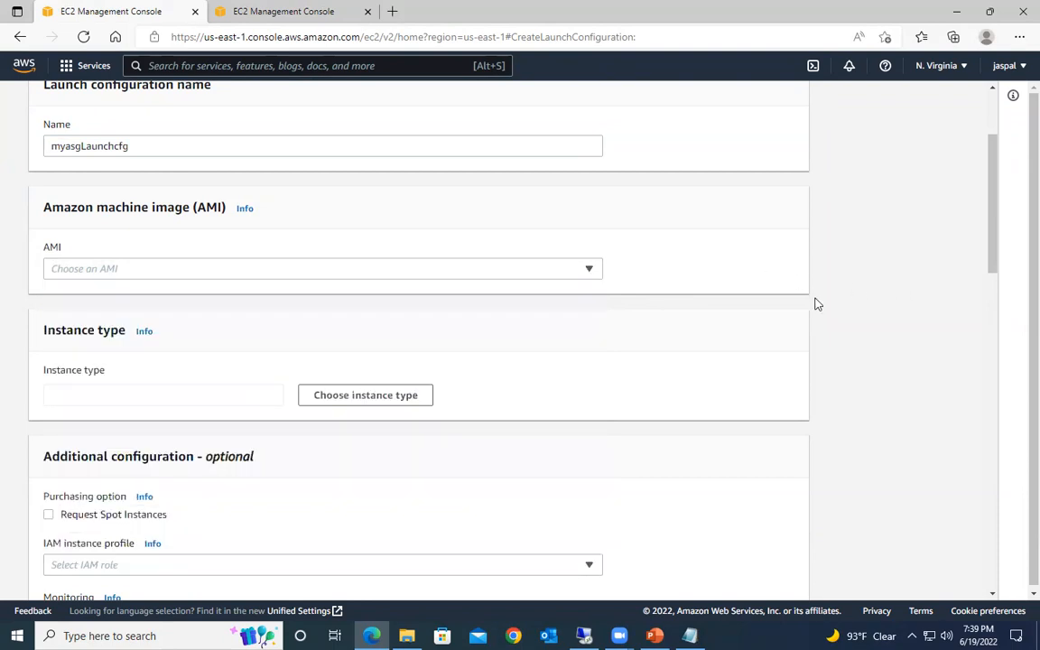
pyautogui.scroll(-1, 82, 354)
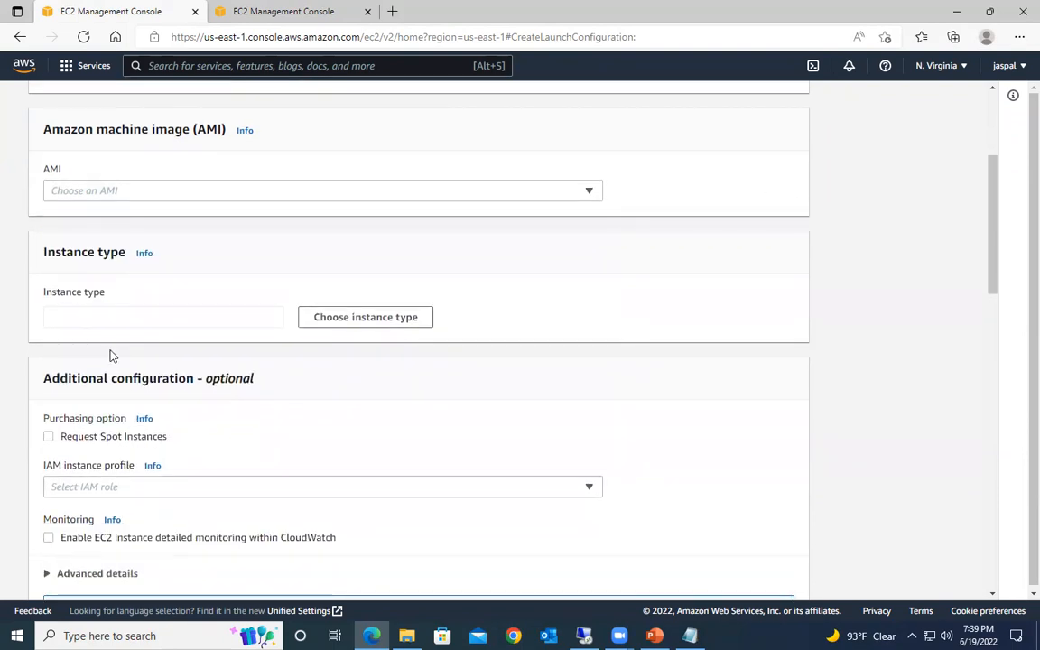
pyautogui.scroll(3, 106, 352)
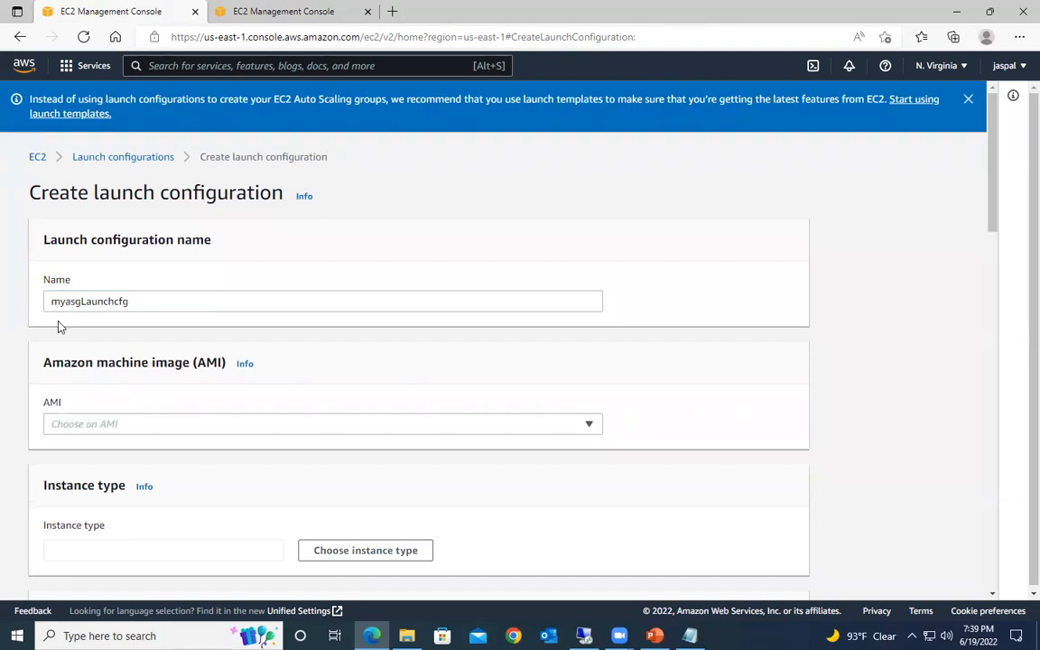
pyautogui.click(36, 160)
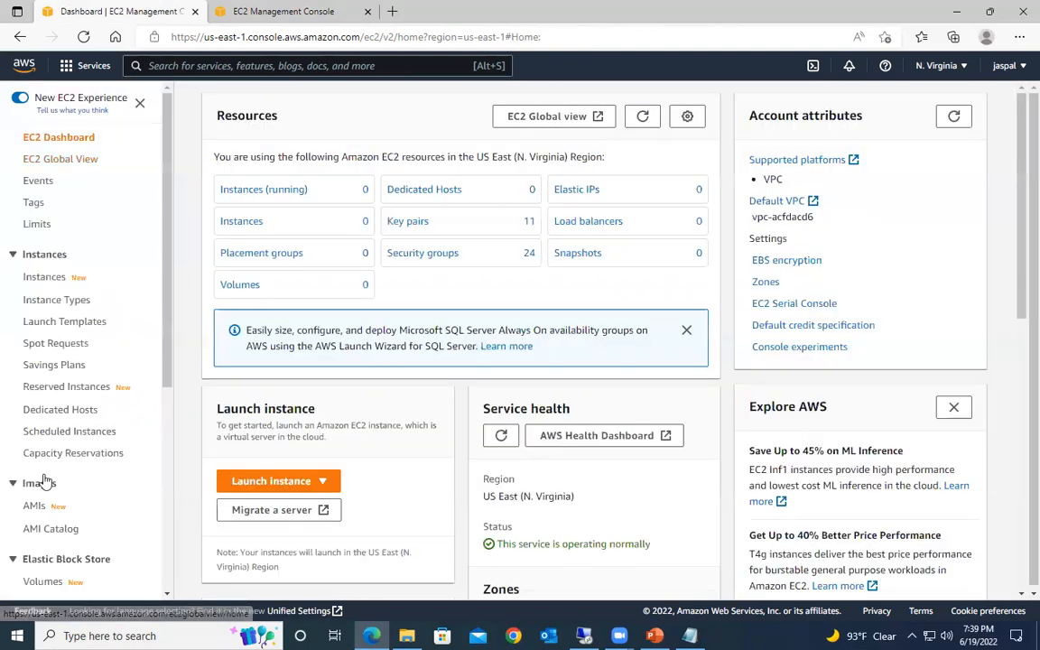
# Step: Open the Auto Scaling groups page from the EC2 dashboard
pyautogui.scroll(-5, 49, 476)
pyautogui.scroll(-1, 79, 468)
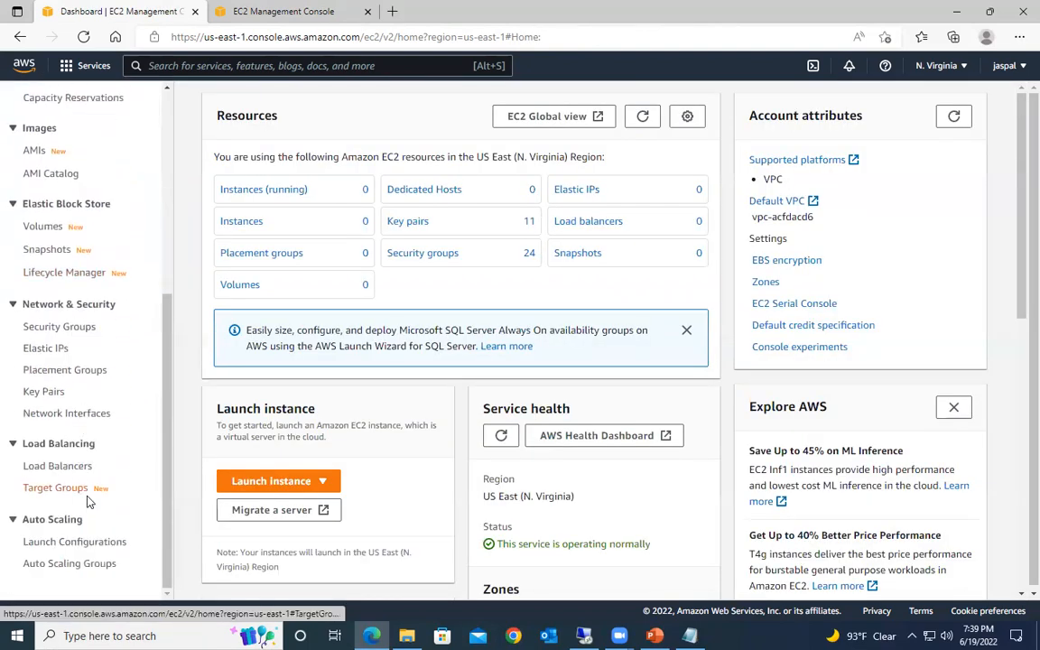
pyautogui.click(80, 566)
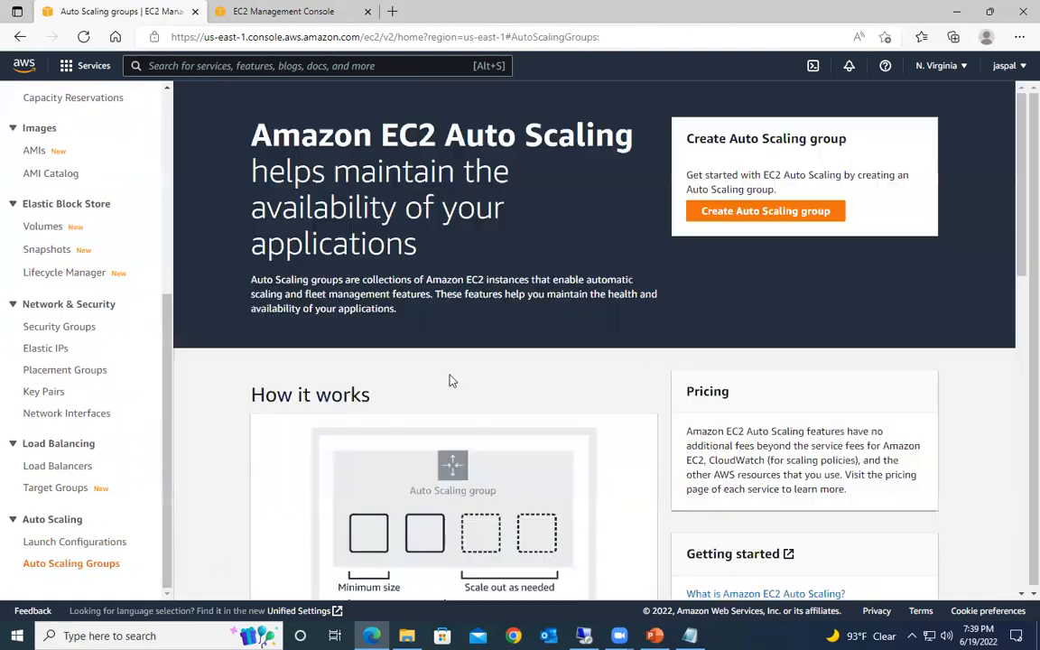
# Step: Start creating an Auto Scaling group and name it MYASG
pyautogui.scroll(-2, 511, 269)
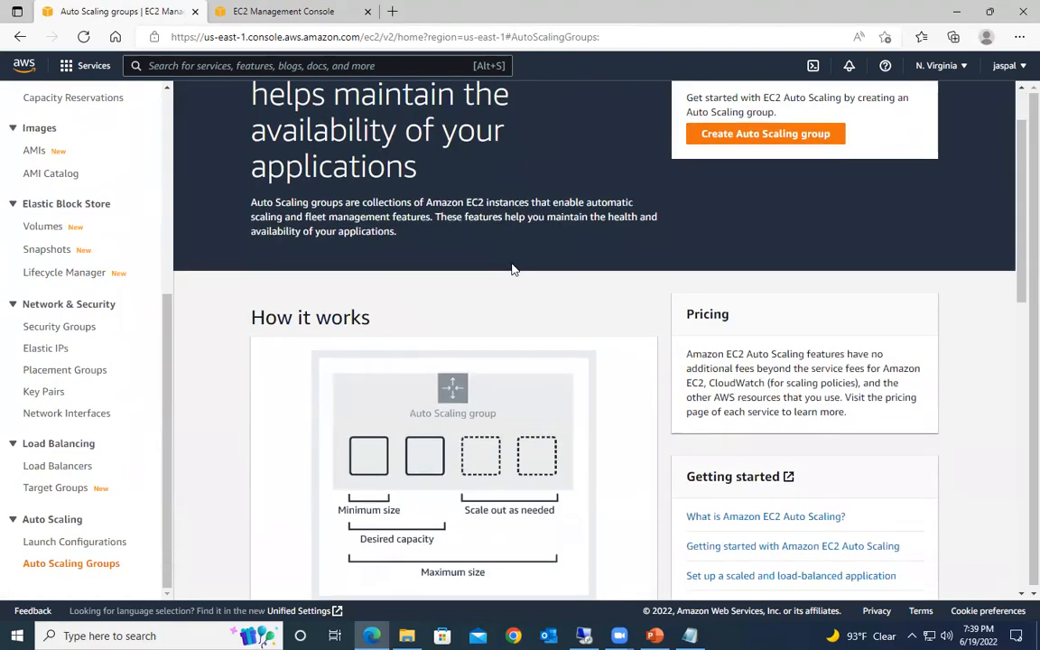
pyautogui.click(787, 149)
pyautogui.click(530, 346)
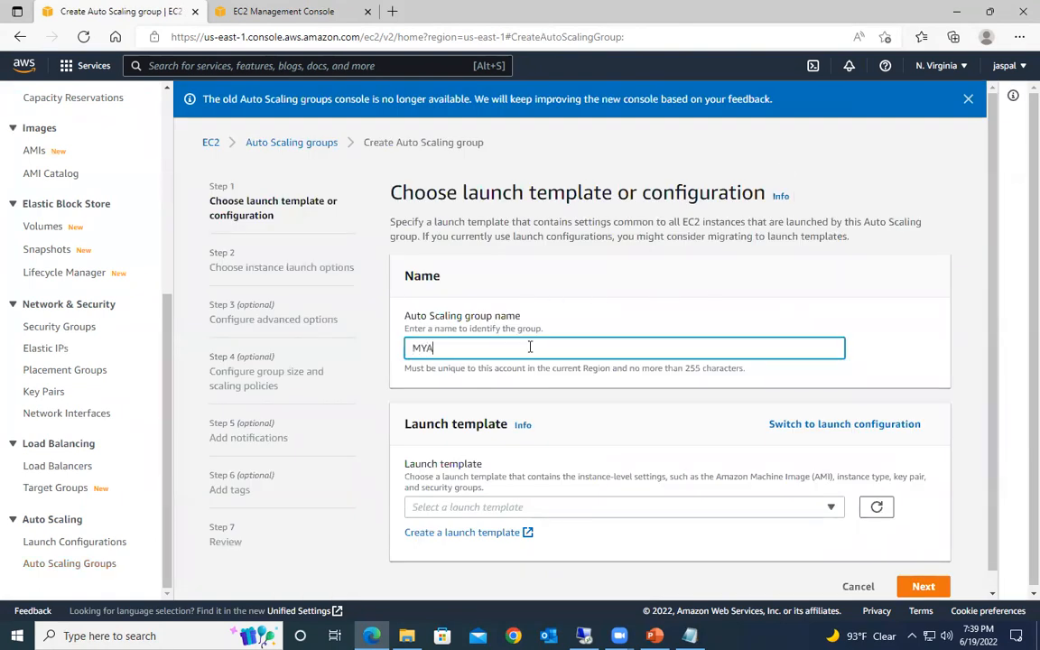
pyautogui.scroll(-1, 632, 415)
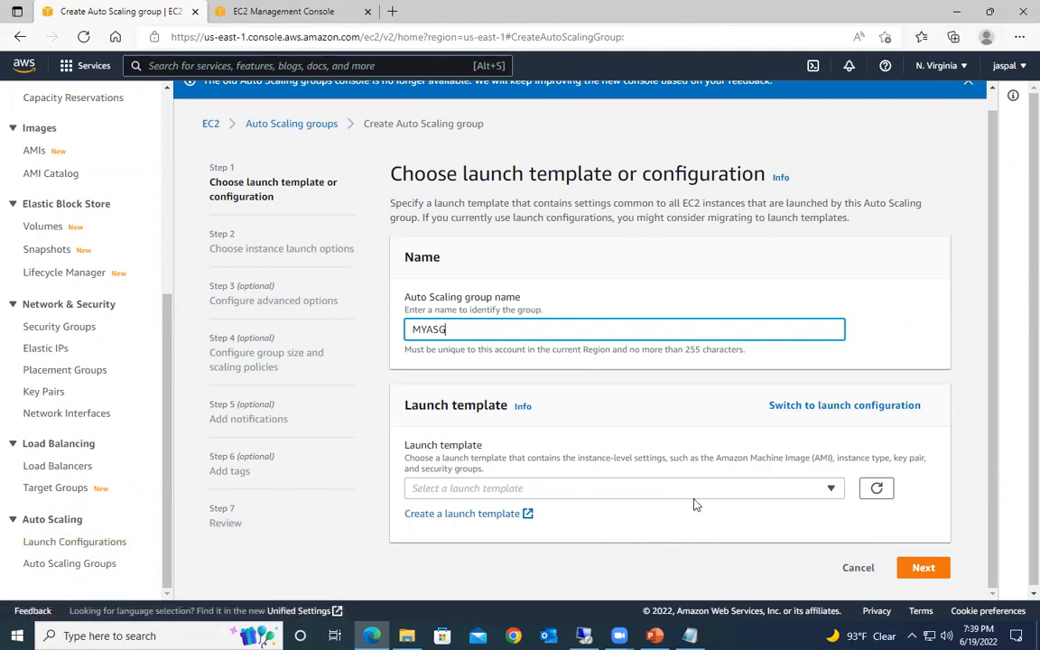
# Step: Start a new launch template from the Auto Scaling group form, named MYASGTemplate with version description ASGTemplate
pyautogui.click(466, 514)
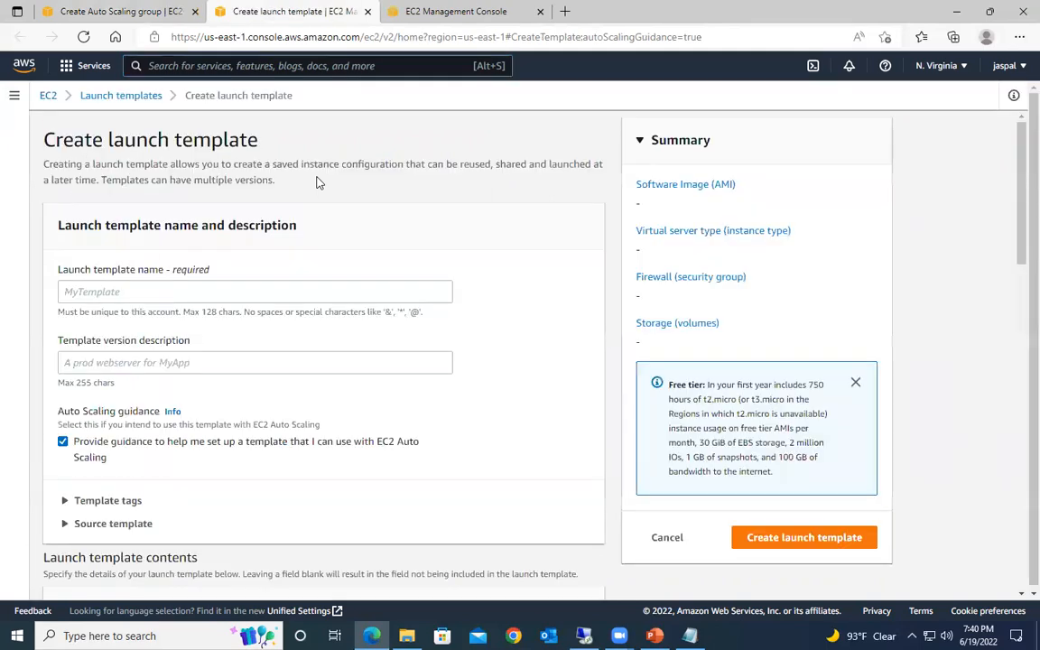
pyautogui.click(142, 298)
pyautogui.write('MYASGTemplate')
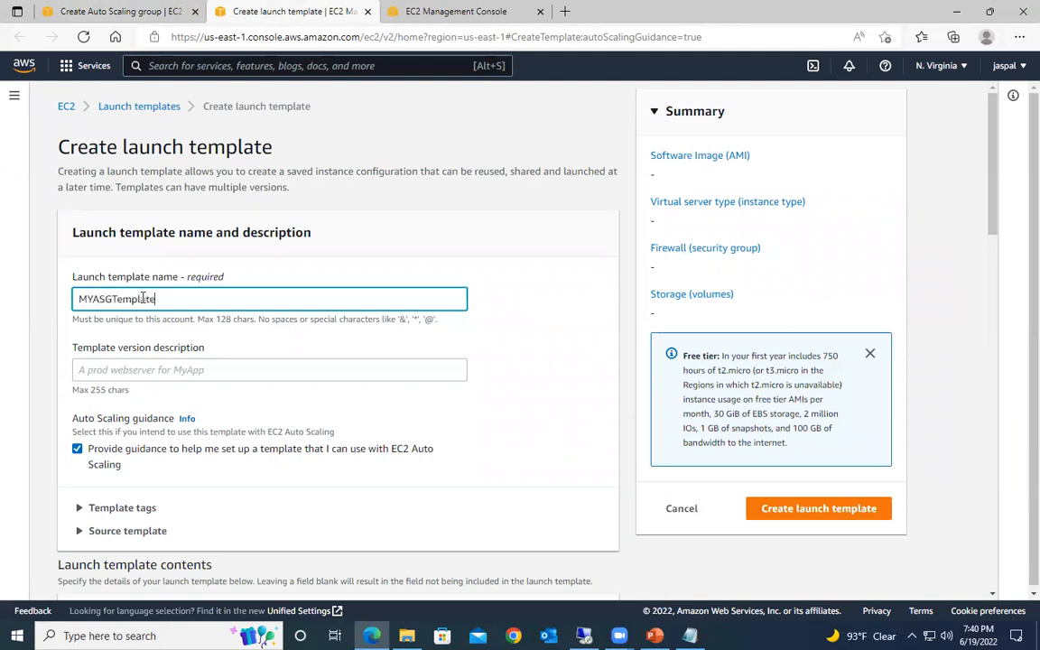
pyautogui.click(114, 371)
pyautogui.write('ASGTemplate')
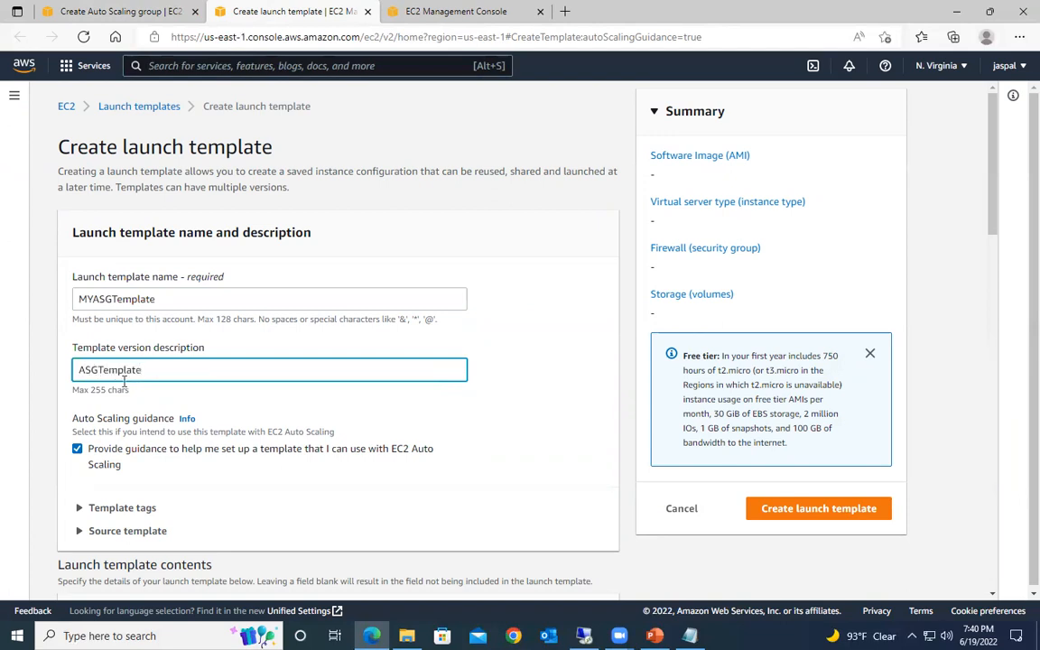
# Step: Choose the Quick Start Amazon Linux image, Amazon Linux 2 AMI (HVM) - Kernel 5.10, for the launch template
pyautogui.scroll(-5, 162, 388)
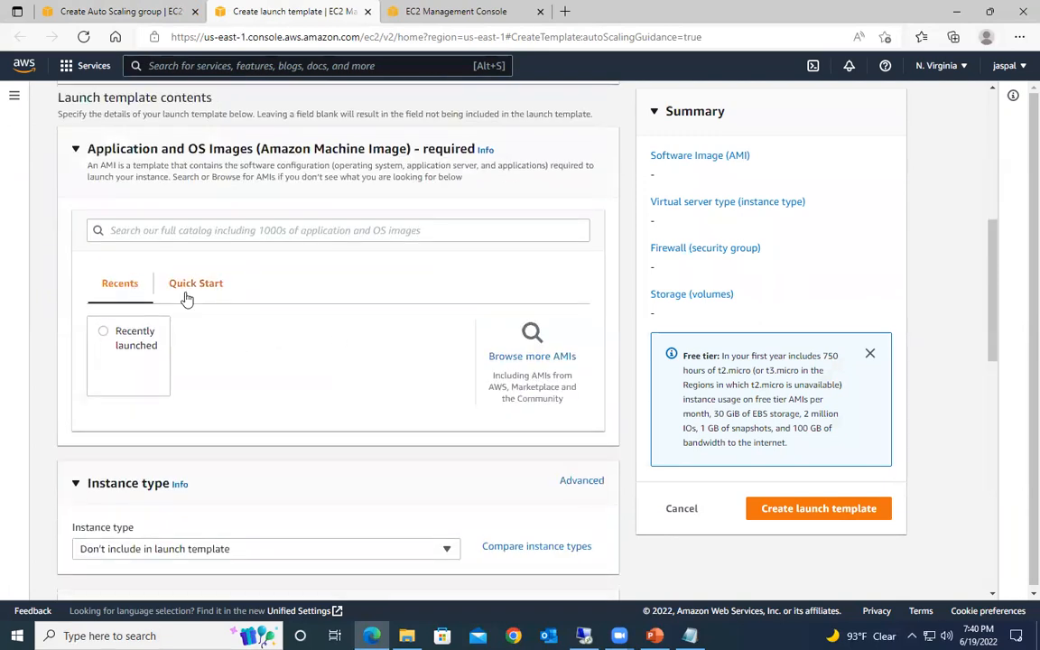
pyautogui.click(203, 287)
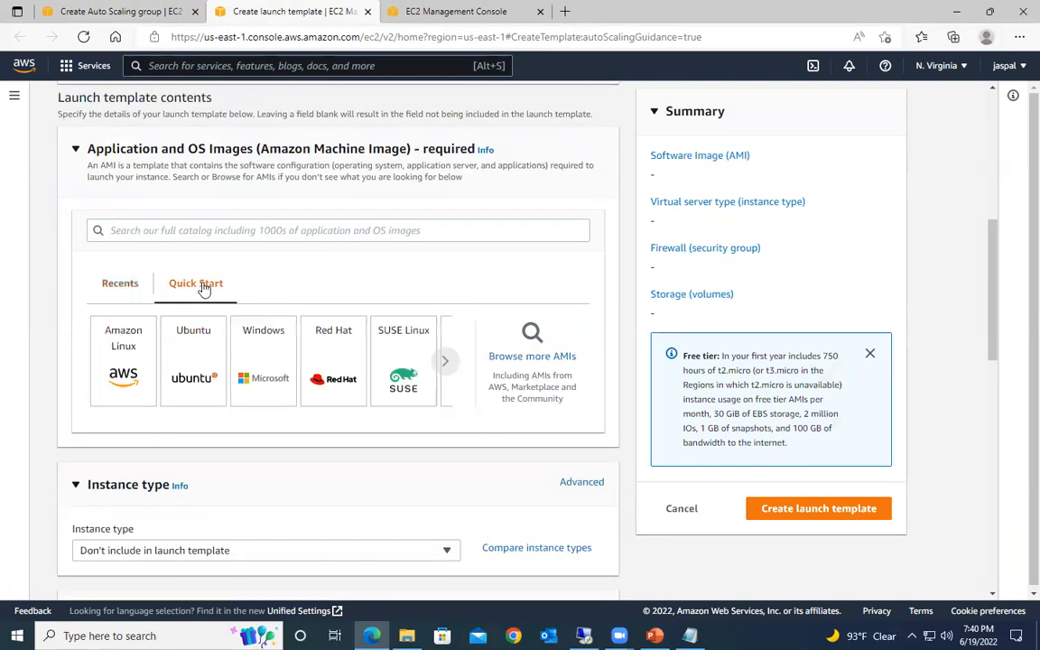
pyautogui.click(110, 325)
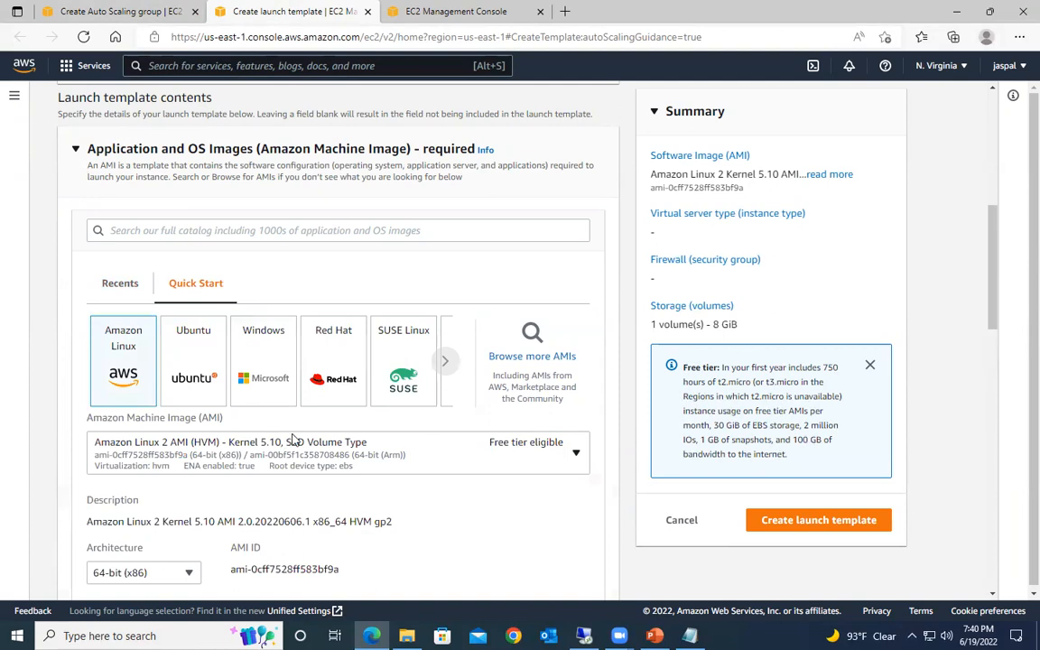
# Step: Set the launch template's instance type to t1.micro and its key pair to MYEC2SSH
pyautogui.scroll(-2, 546, 310)
pyautogui.scroll(-3, 445, 349)
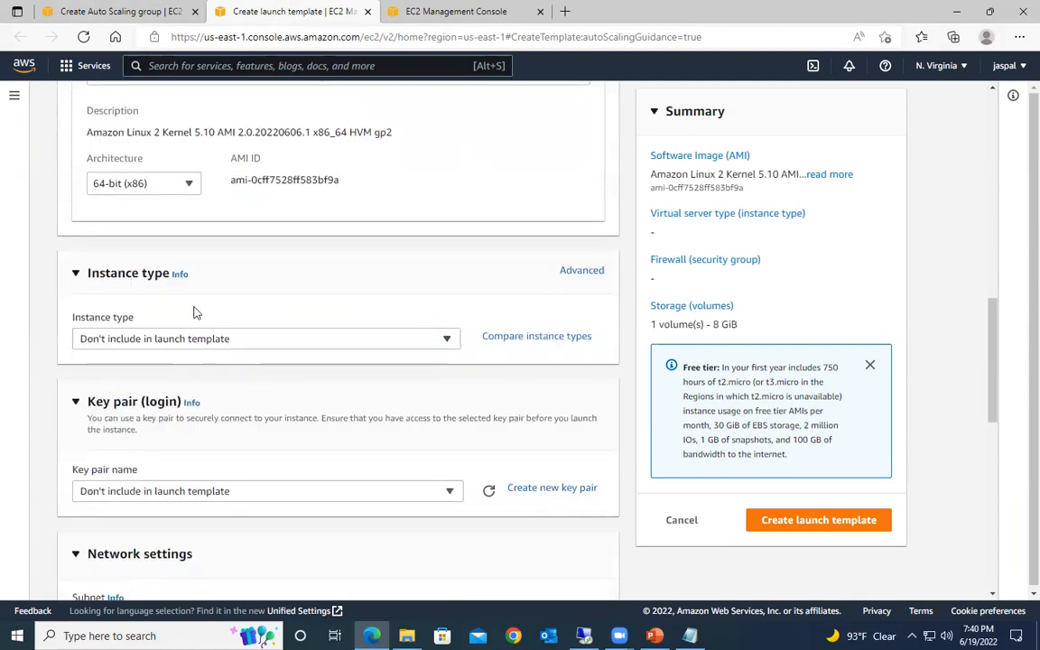
pyautogui.click(324, 340)
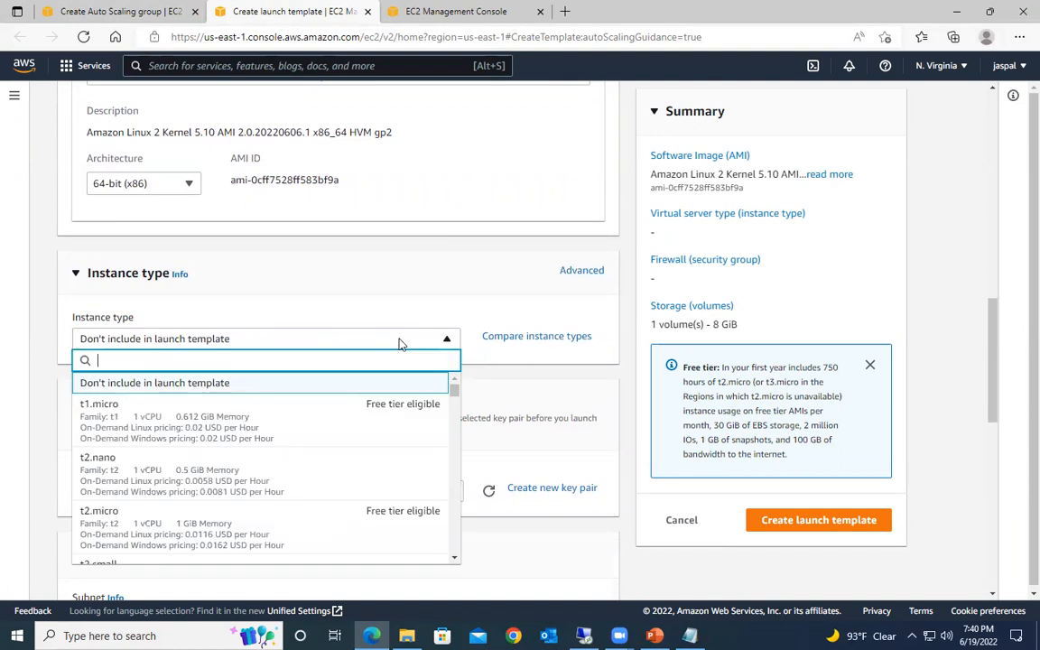
pyautogui.click(170, 421)
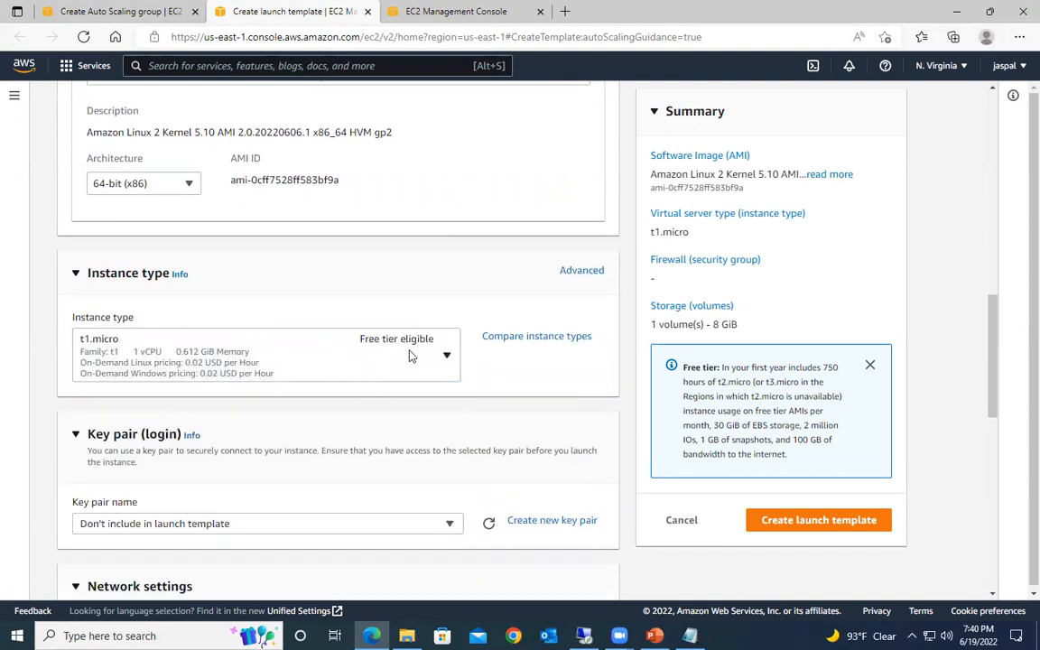
pyautogui.scroll(-2, 341, 387)
pyautogui.click(226, 370)
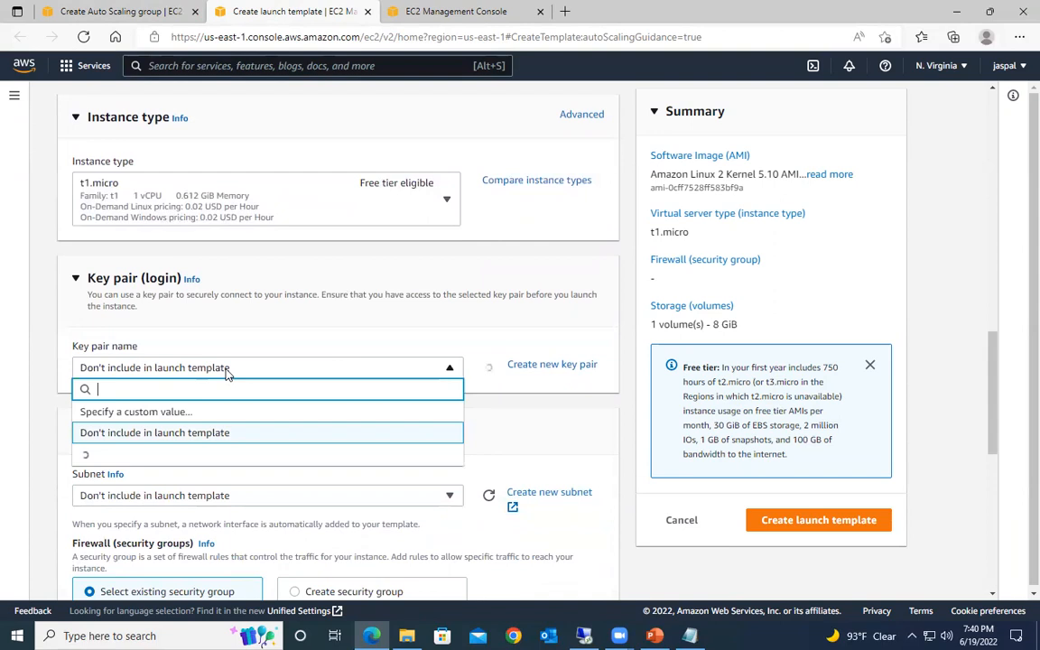
pyautogui.click(116, 199)
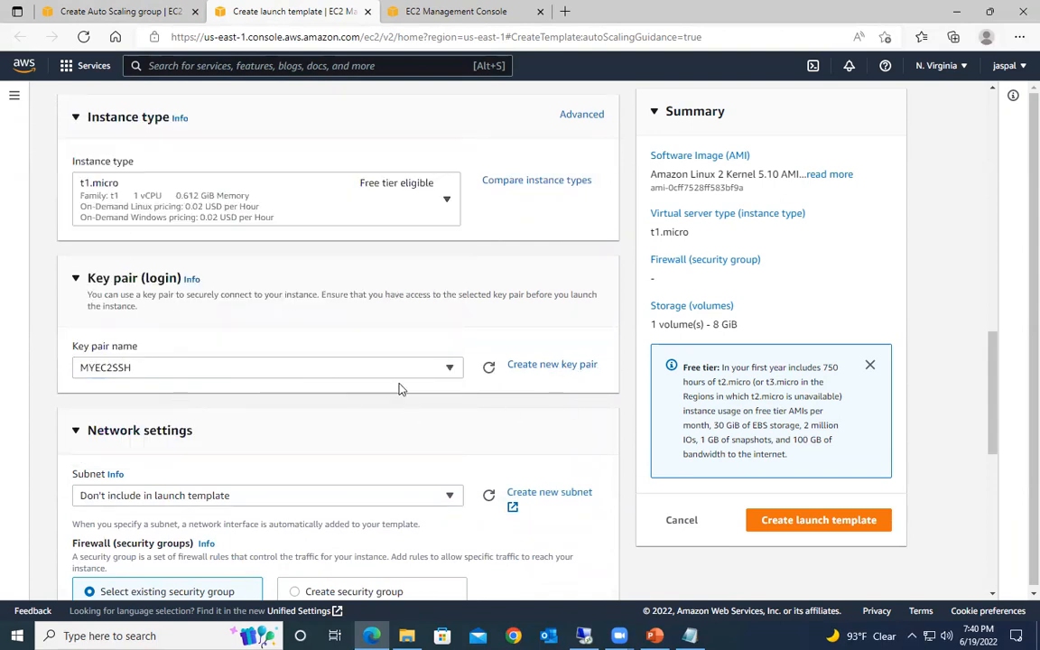
# Step: Leave the subnet out of the launch template and assign the existing security group myasgSecurityGroup
pyautogui.scroll(-2, 399, 387)
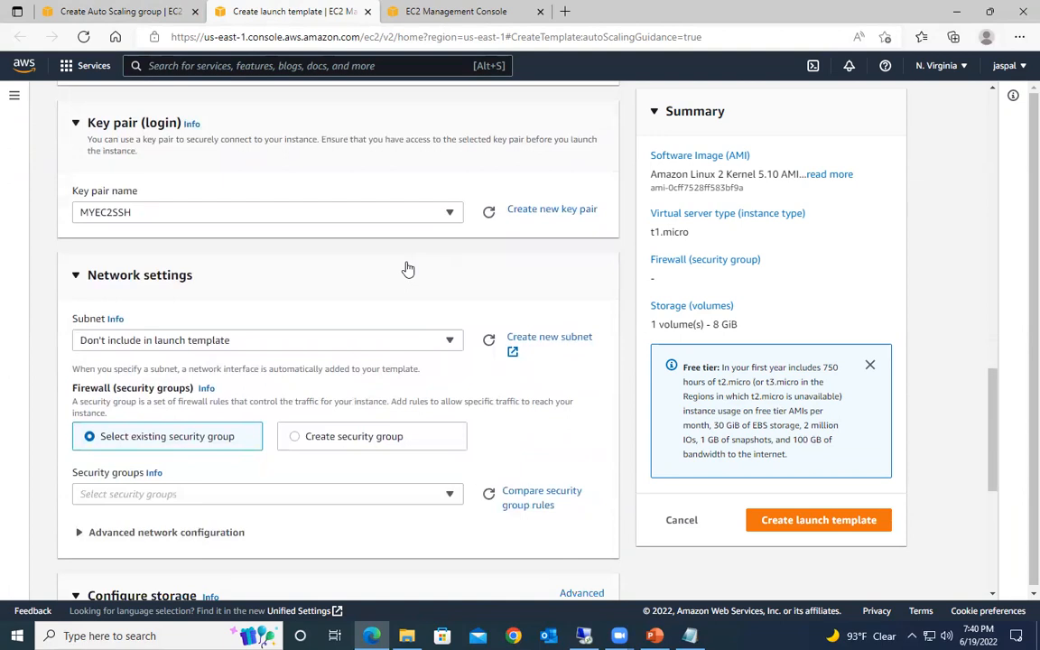
pyautogui.scroll(-1, 408, 269)
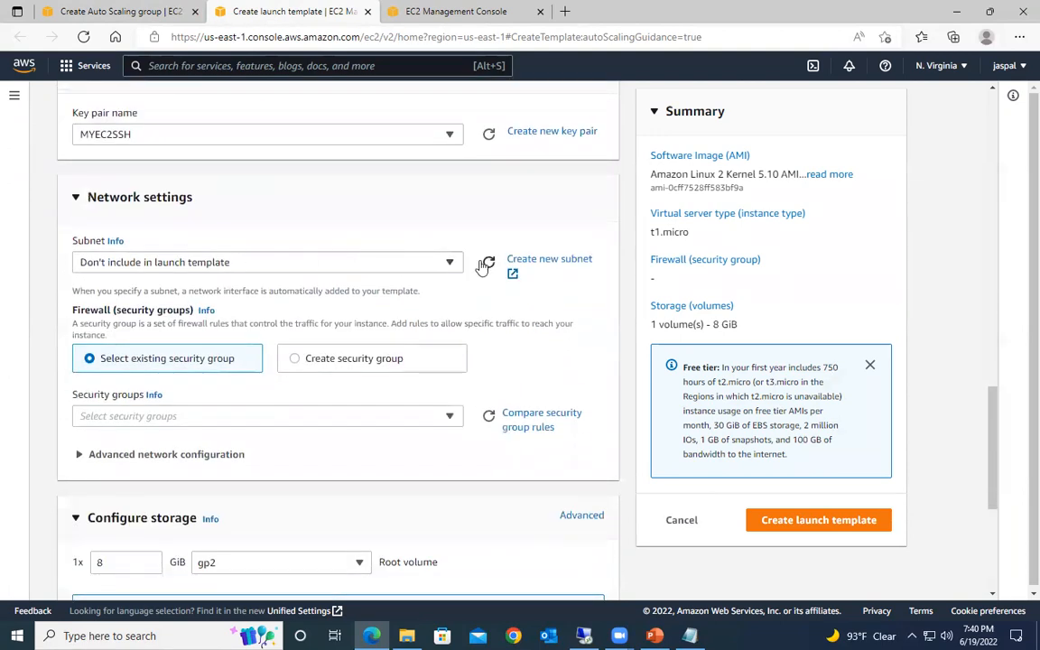
pyautogui.click(448, 264)
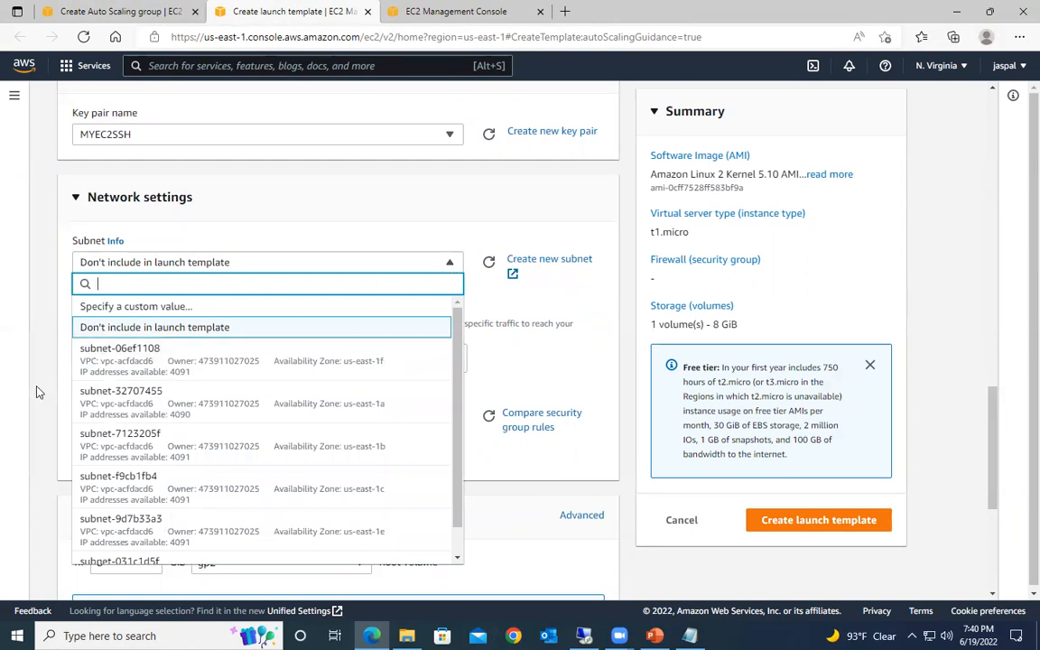
pyautogui.click(35, 298)
pyautogui.scroll(-1, 414, 365)
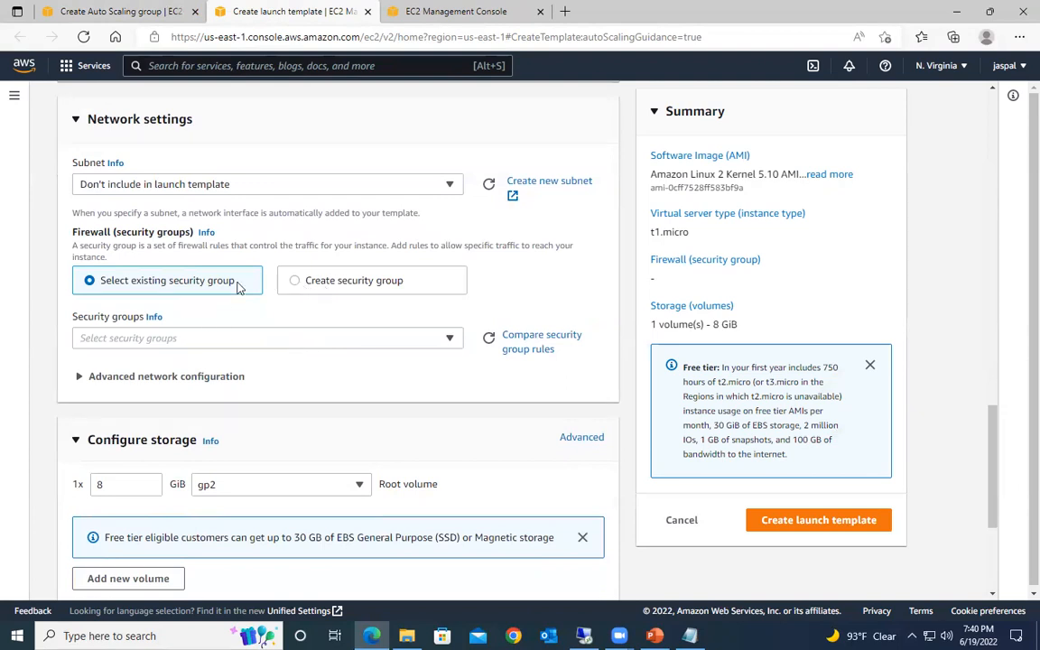
pyautogui.click(451, 340)
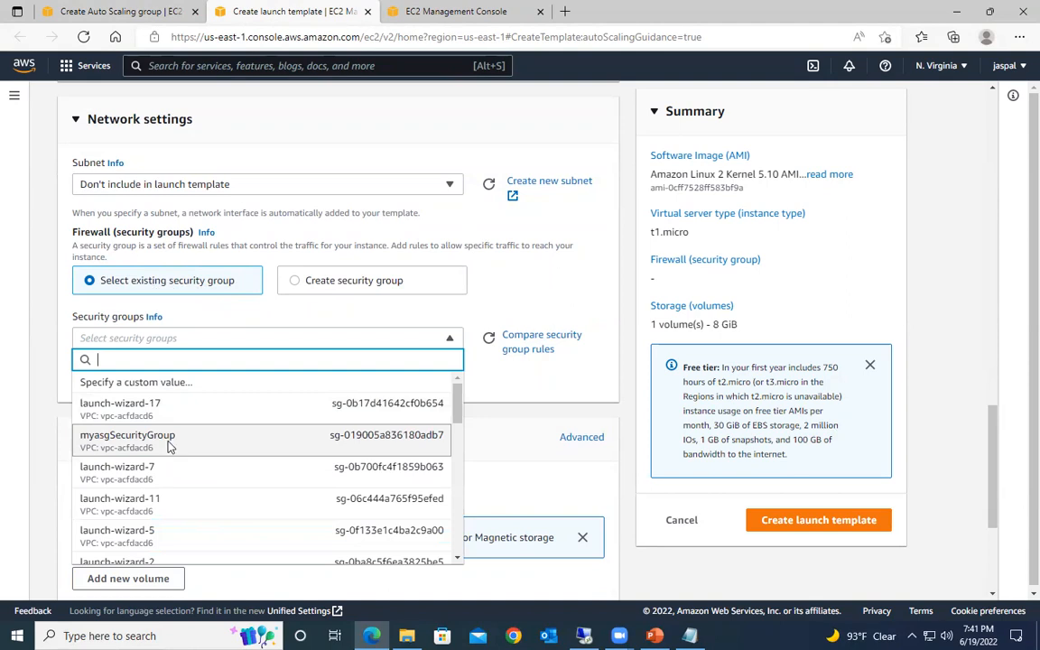
pyautogui.click(168, 442)
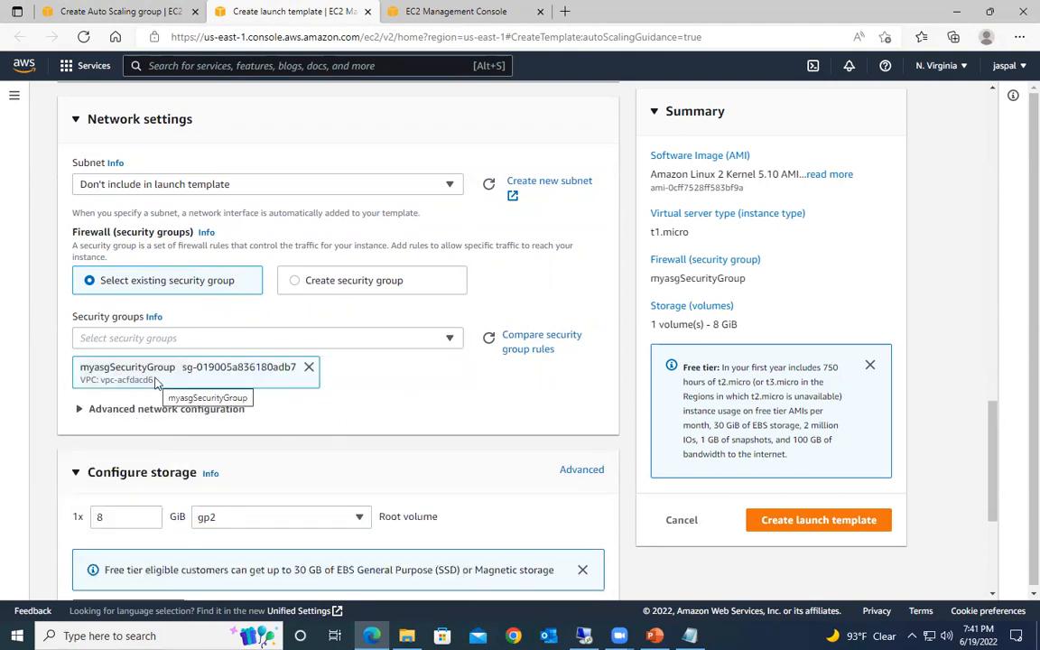
# Step: Copy the first bash script, the httpd setup, from Userdata2.txt in Notepad into the launch template's user data under advanced details
pyautogui.scroll(-3, 385, 394)
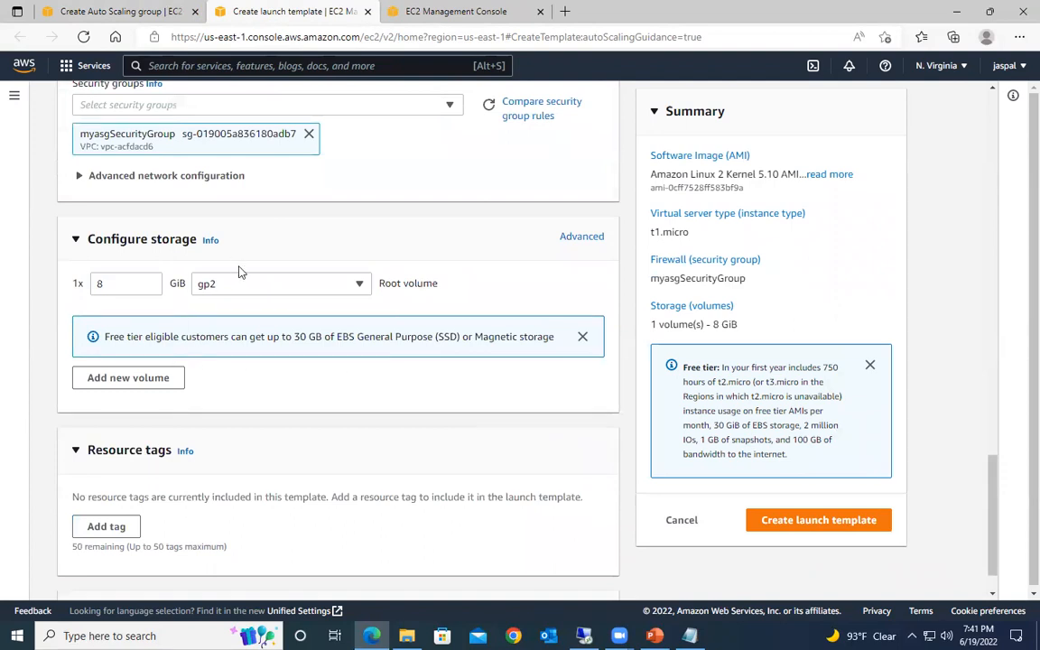
pyautogui.scroll(-1, 225, 280)
pyautogui.click(79, 559)
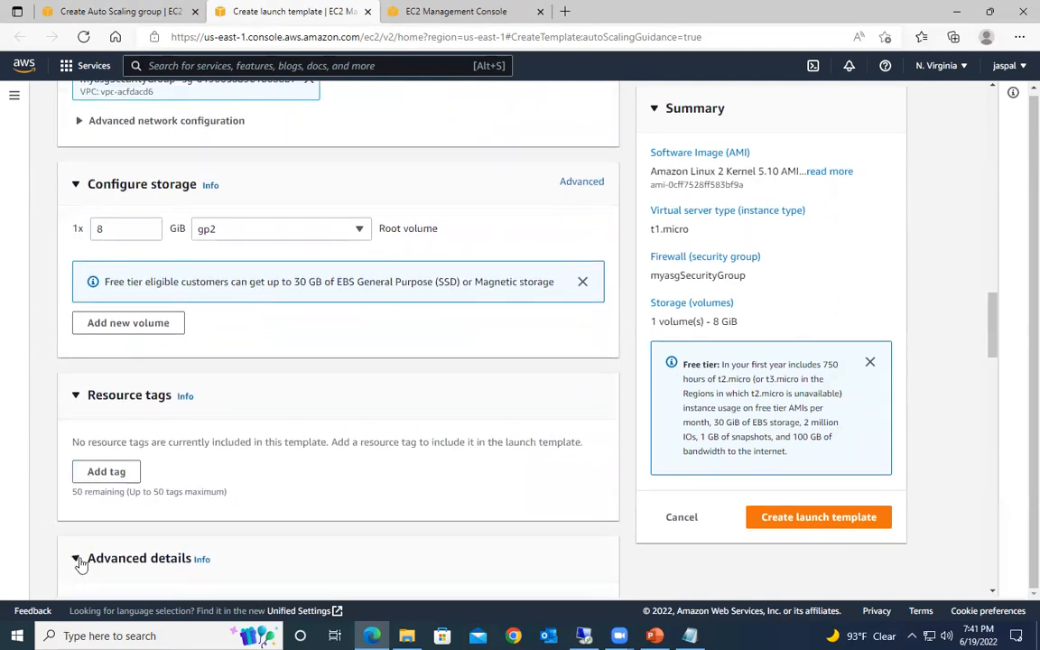
pyautogui.scroll(-7, 449, 383)
pyautogui.scroll(-12, 452, 379)
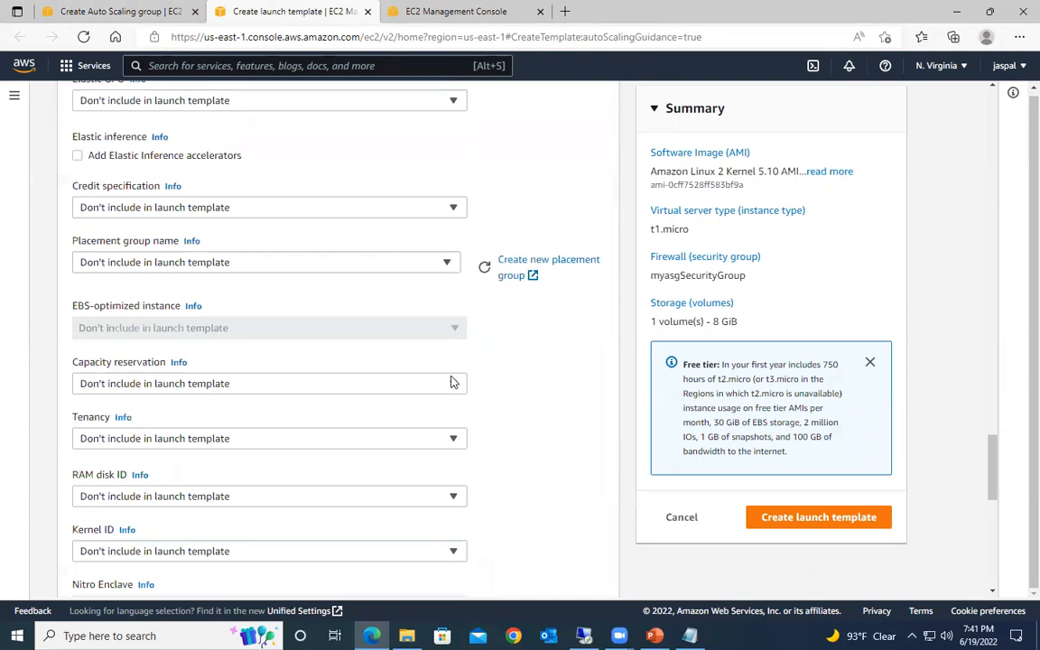
pyautogui.click(282, 386)
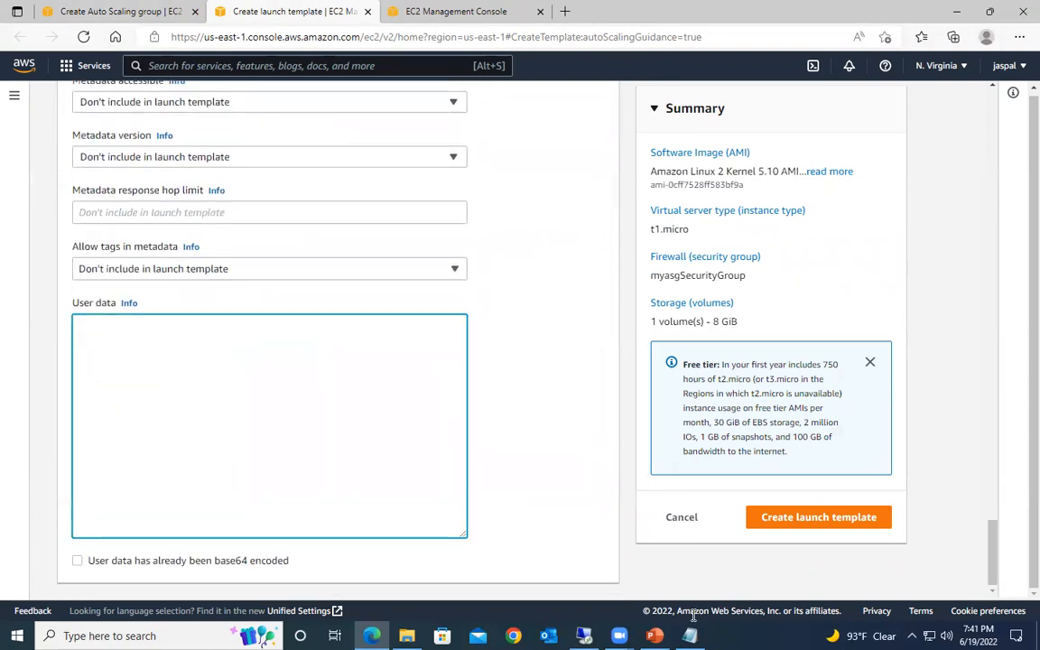
pyautogui.hotkey('alt', 'Tab')
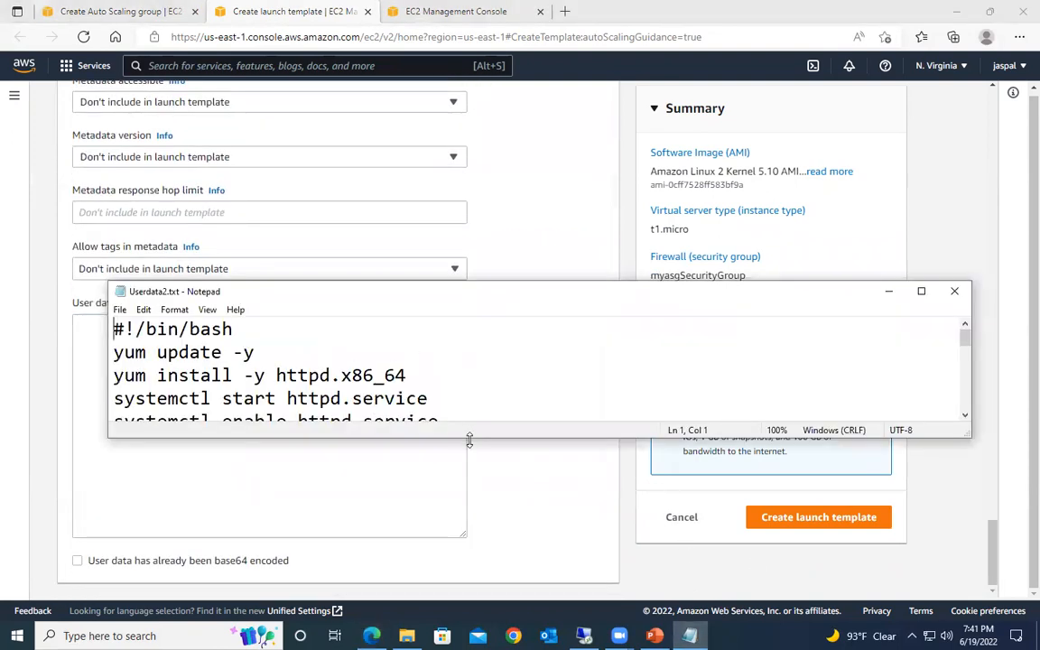
pyautogui.moveTo(469, 440); pyautogui.dragTo(470, 546)
pyautogui.moveTo(892, 444); pyautogui.dragTo(86, 315)
pyautogui.hotkey('ctrl', 'c')
pyautogui.click(891, 291)
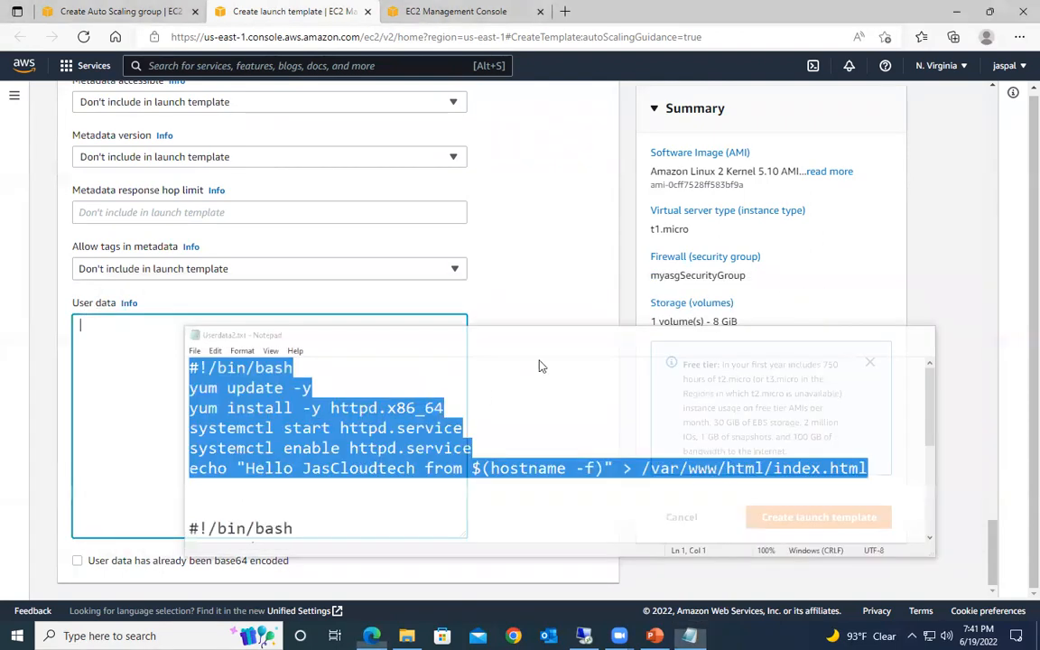
pyautogui.hotkey('ctrl', 'v')
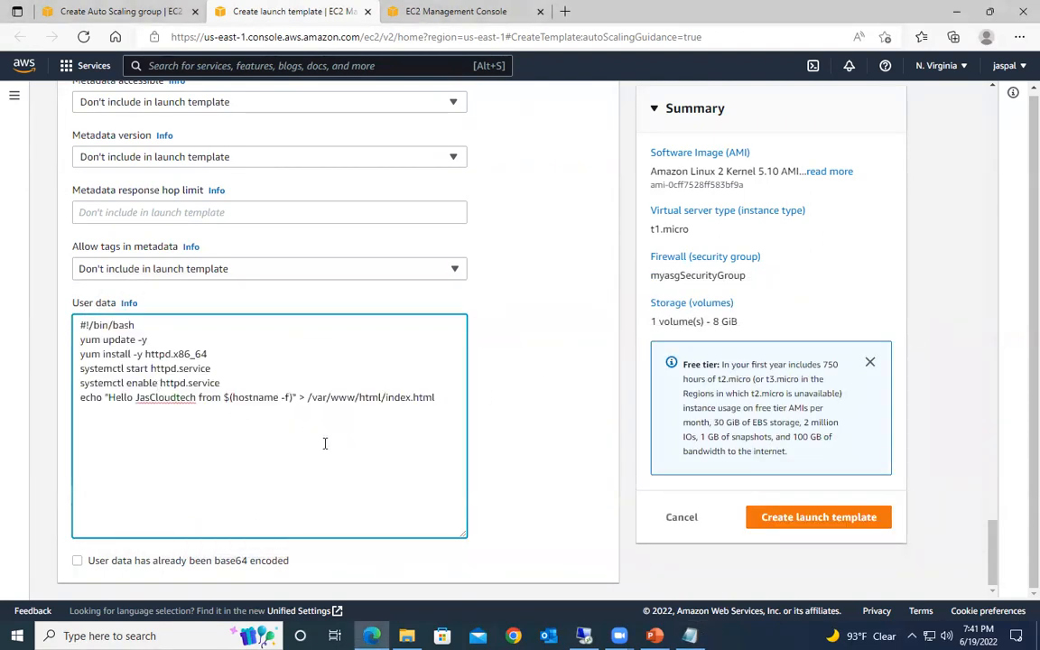
# Step: Review the launch template's image, instance type, key pair, network settings, advanced details and user data script
pyautogui.scroll(15, 497, 453)
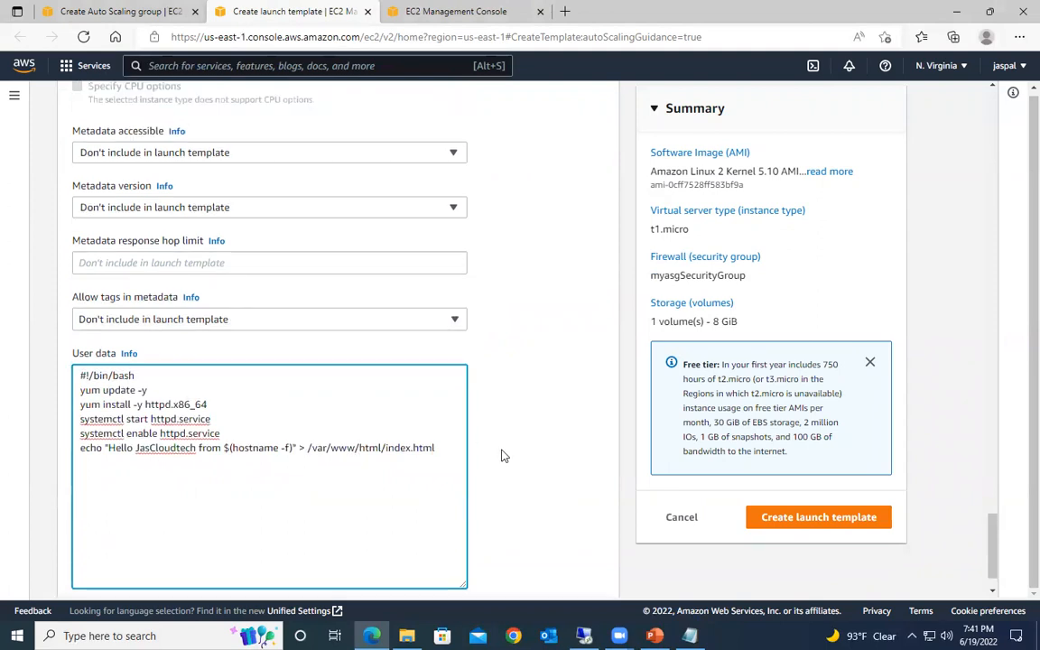
pyautogui.scroll(20, 502, 451)
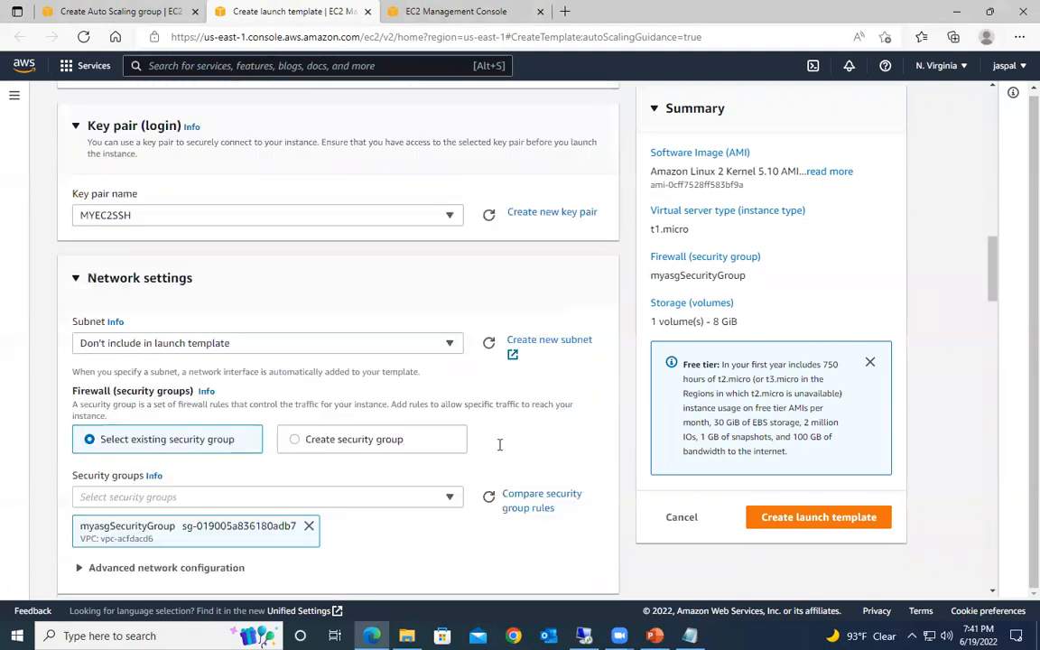
pyautogui.scroll(-20, 507, 389)
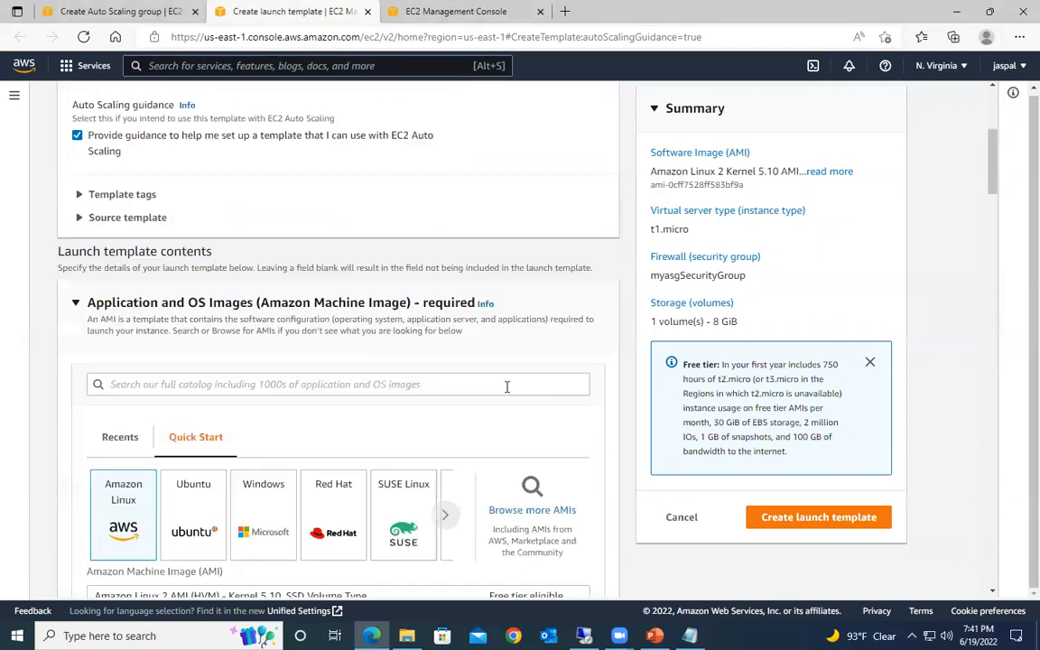
pyautogui.scroll(-20, 505, 409)
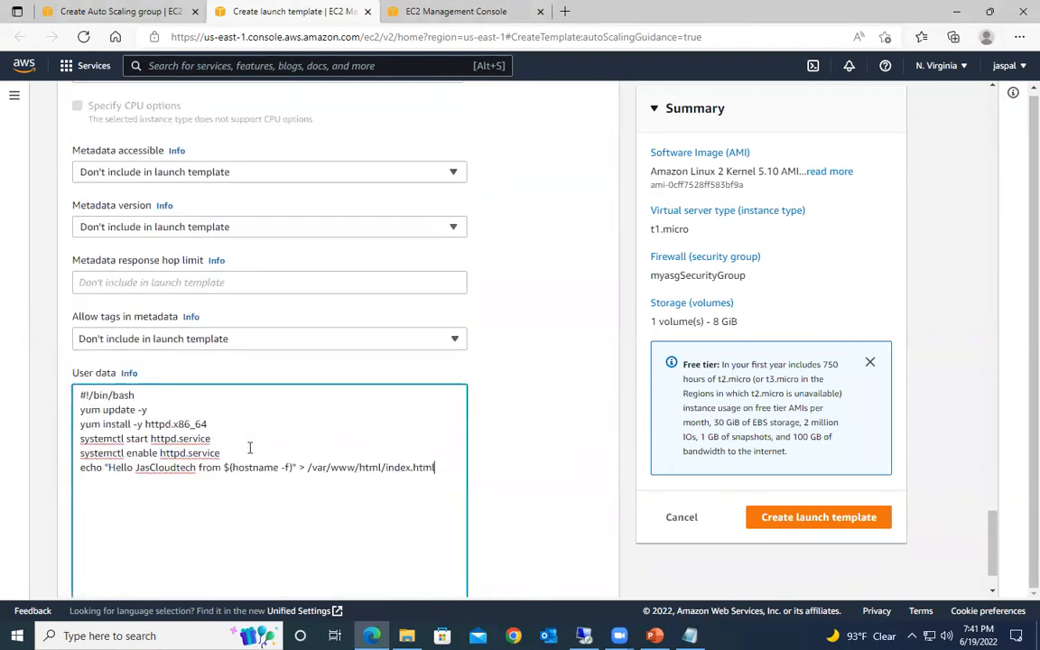
pyautogui.scroll(20, 539, 453)
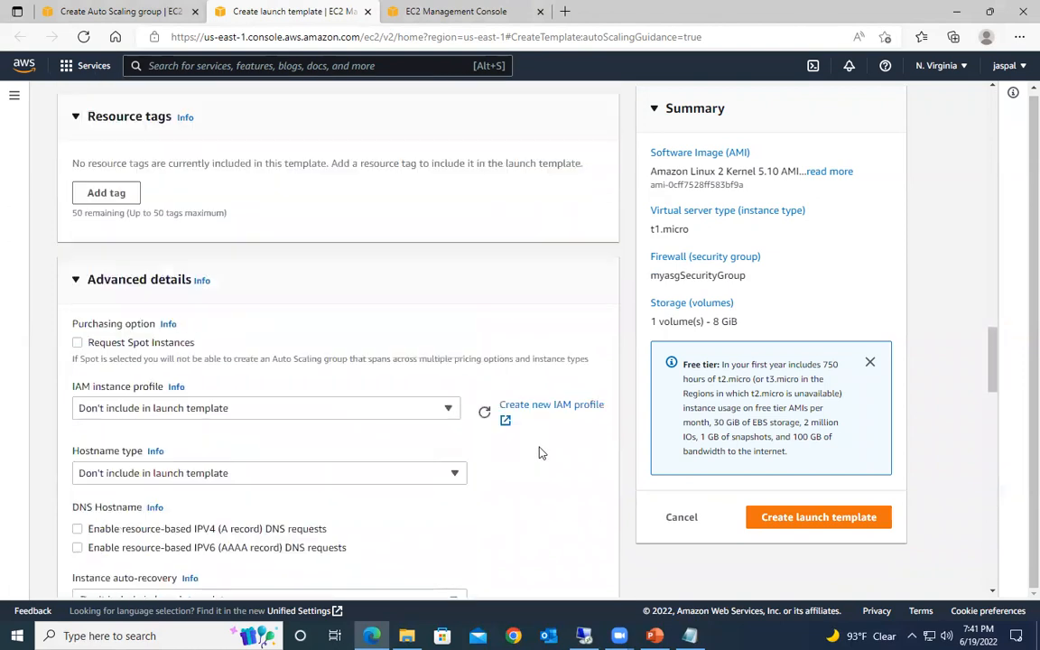
pyautogui.scroll(4, 540, 453)
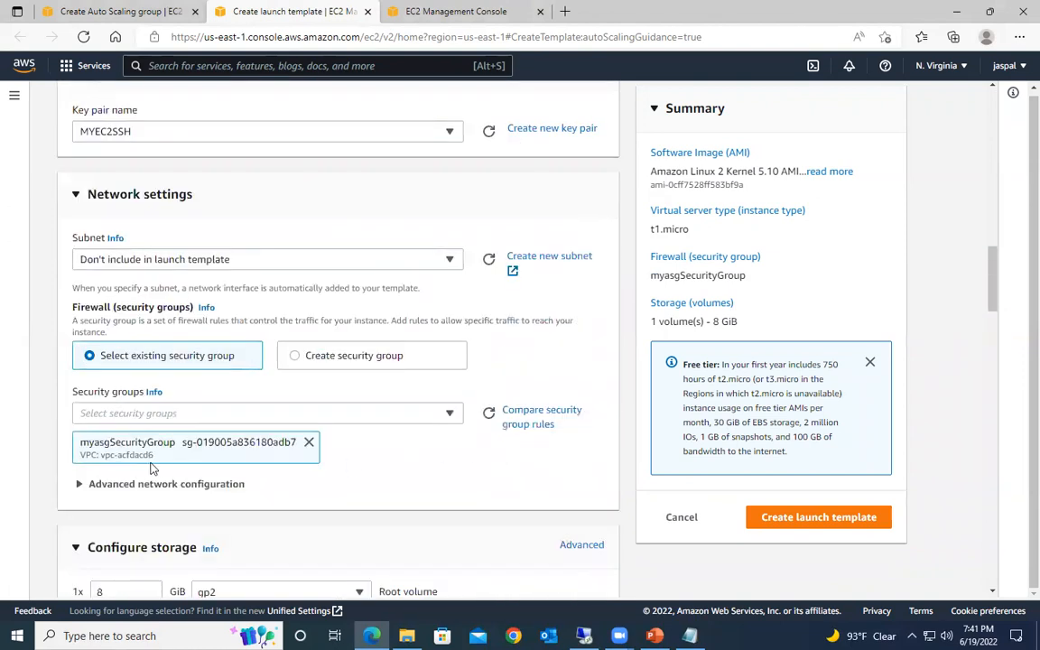
pyautogui.scroll(1, 418, 497)
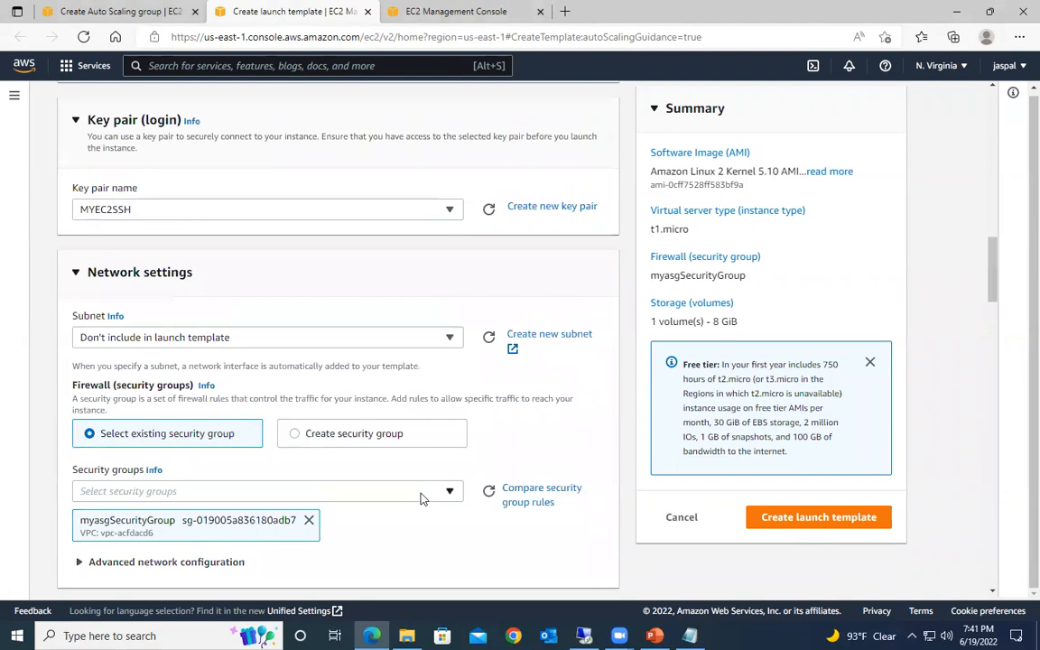
pyautogui.scroll(2, 424, 497)
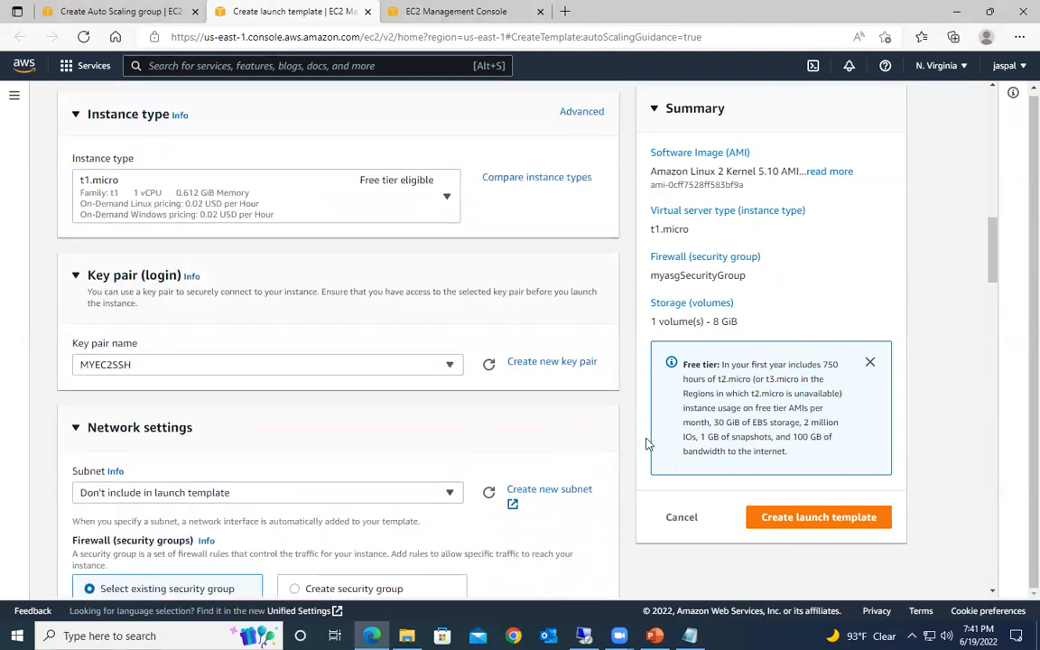
# Step: Create the launch template with the current settings and open the list of launch templates
pyautogui.scroll(-3, 812, 469)
pyautogui.click(810, 521)
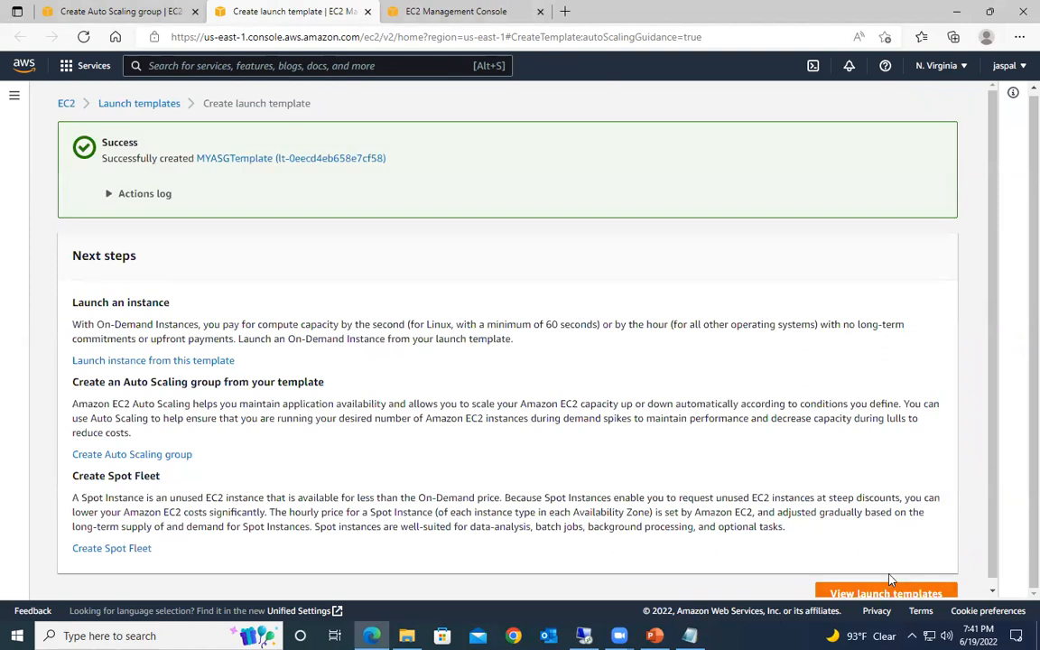
pyautogui.scroll(-1, 888, 591)
pyautogui.click(891, 591)
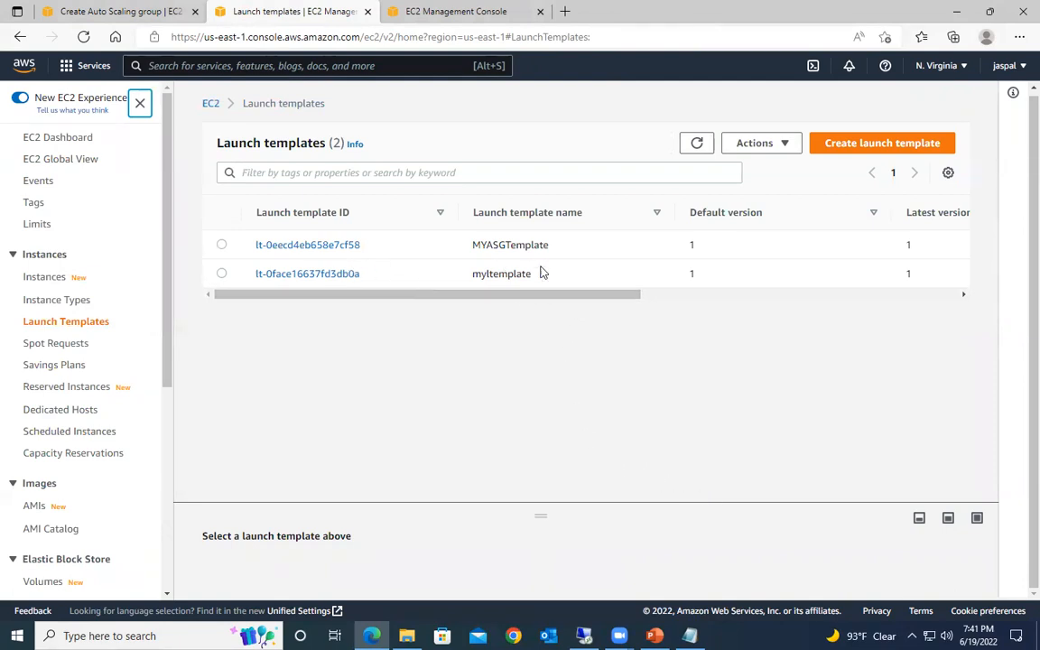
# Step: Examine the columns of the launch template list and the details page of MYASGTemplate, returning to the list
pyautogui.moveTo(610, 298); pyautogui.dragTo(765, 309)
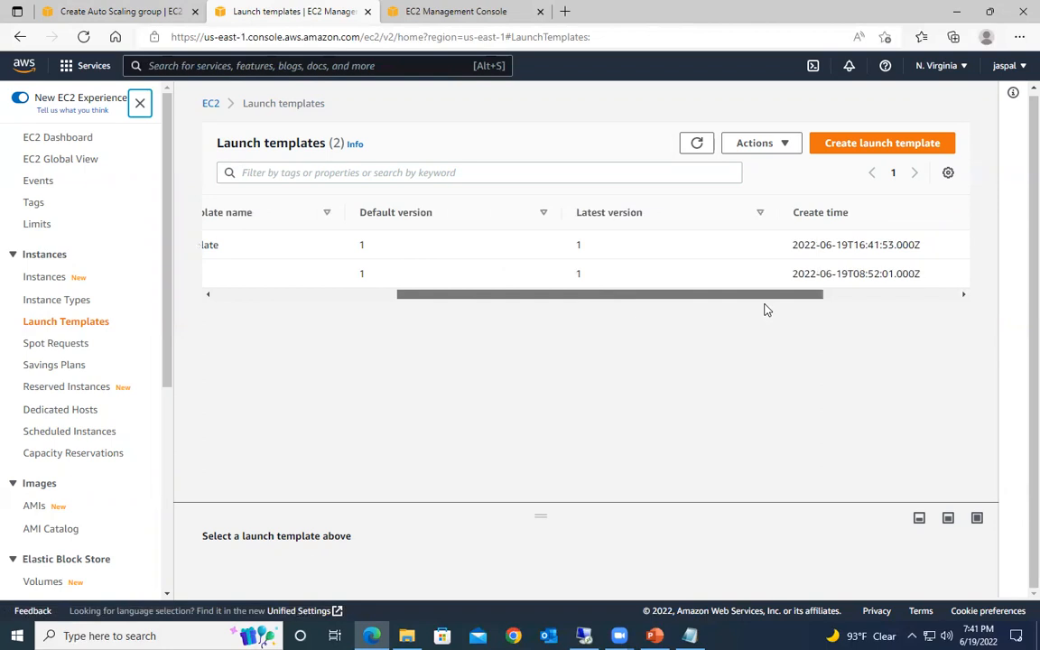
pyautogui.moveTo(764, 309); pyautogui.dragTo(350, 309)
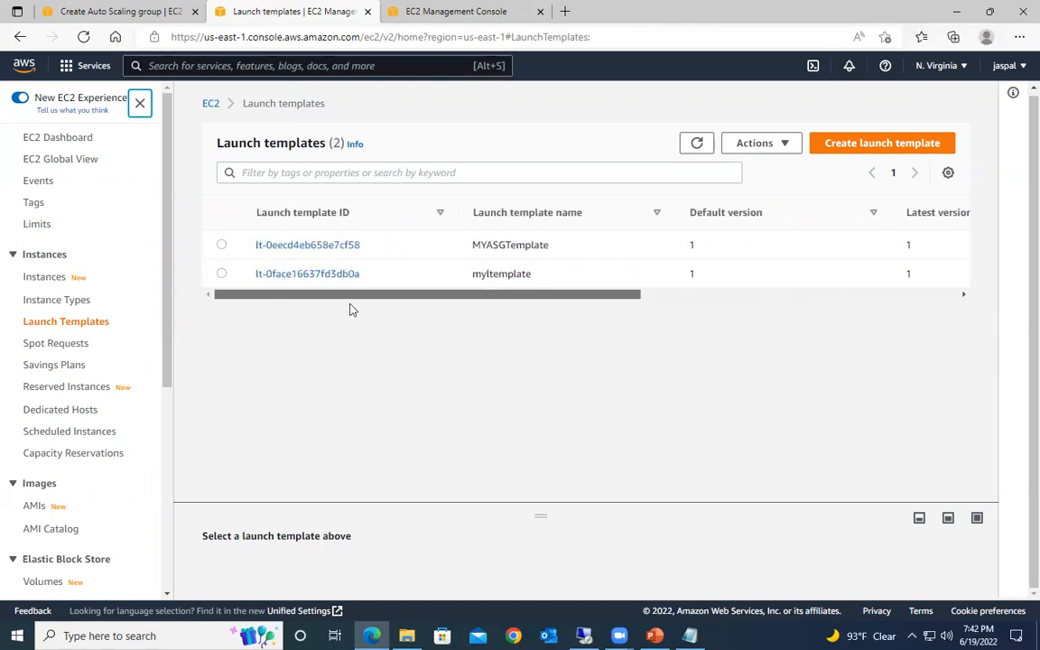
pyautogui.click(294, 246)
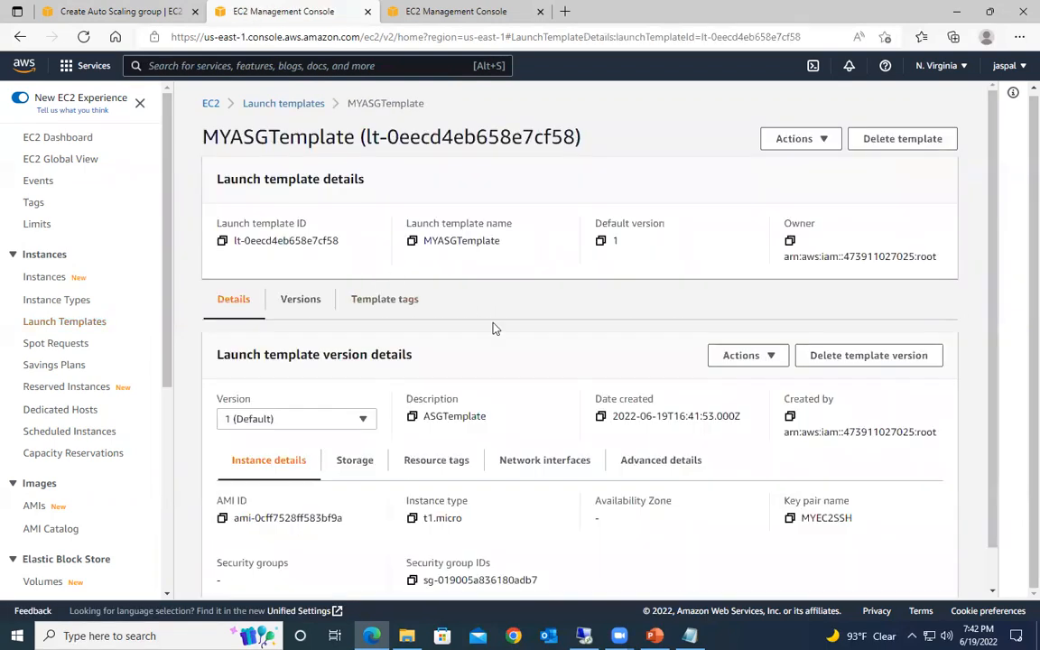
pyautogui.scroll(-1, 312, 298)
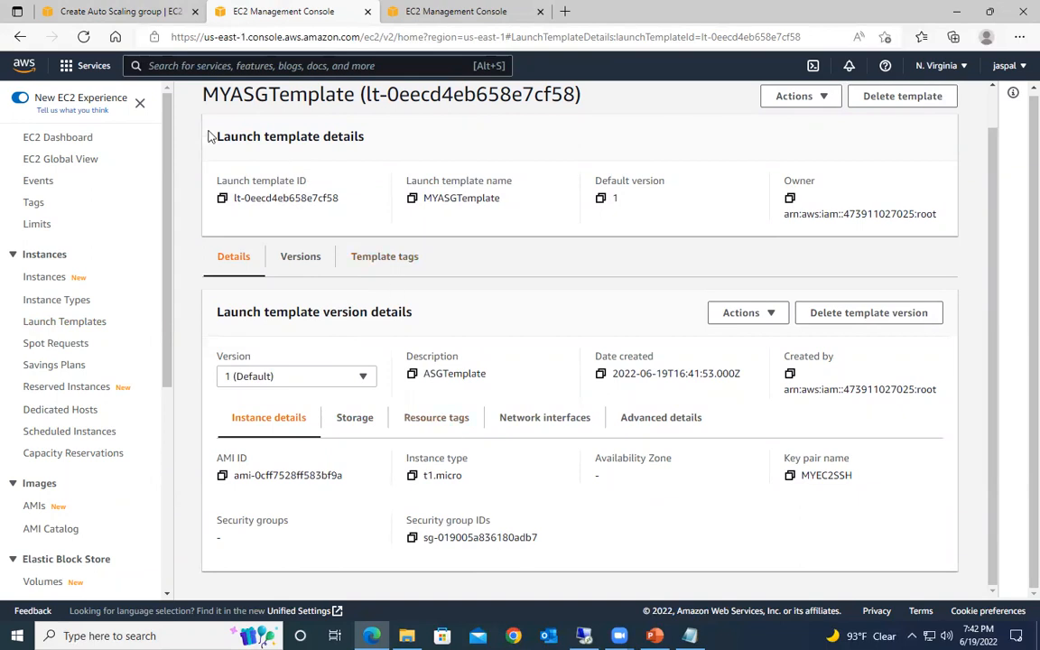
pyautogui.click(19, 38)
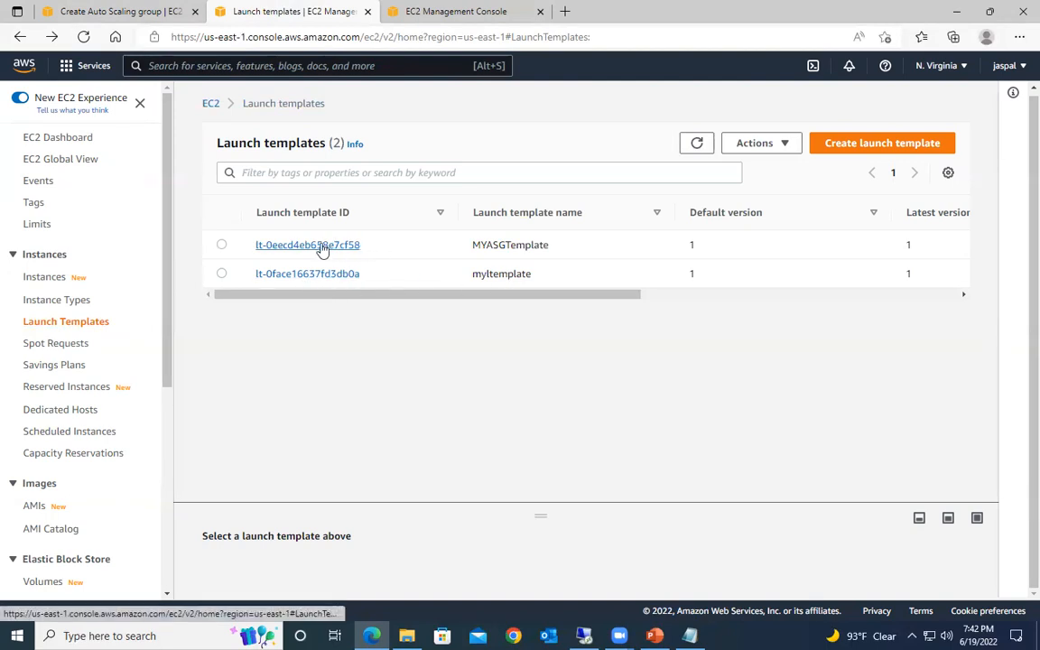
# Step: Select MYASGTemplate in the list and examine its instance details, network interfaces and resource tags in an enlarged details pane
pyautogui.moveTo(473, 244); pyautogui.dragTo(587, 247)
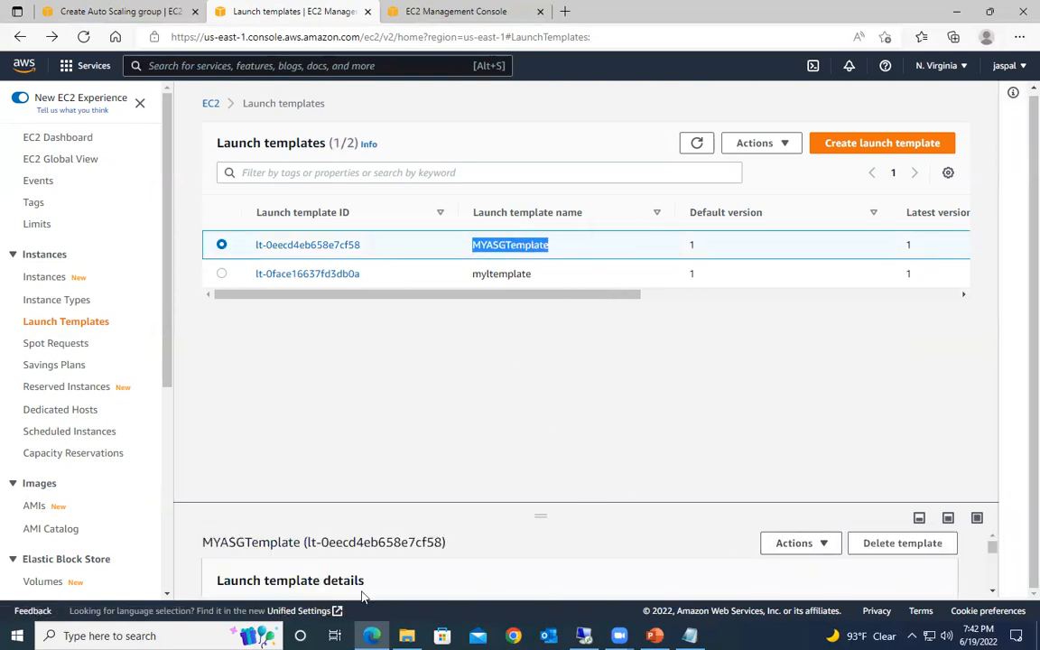
pyautogui.scroll(-1, 275, 582)
pyautogui.scroll(-2, 276, 582)
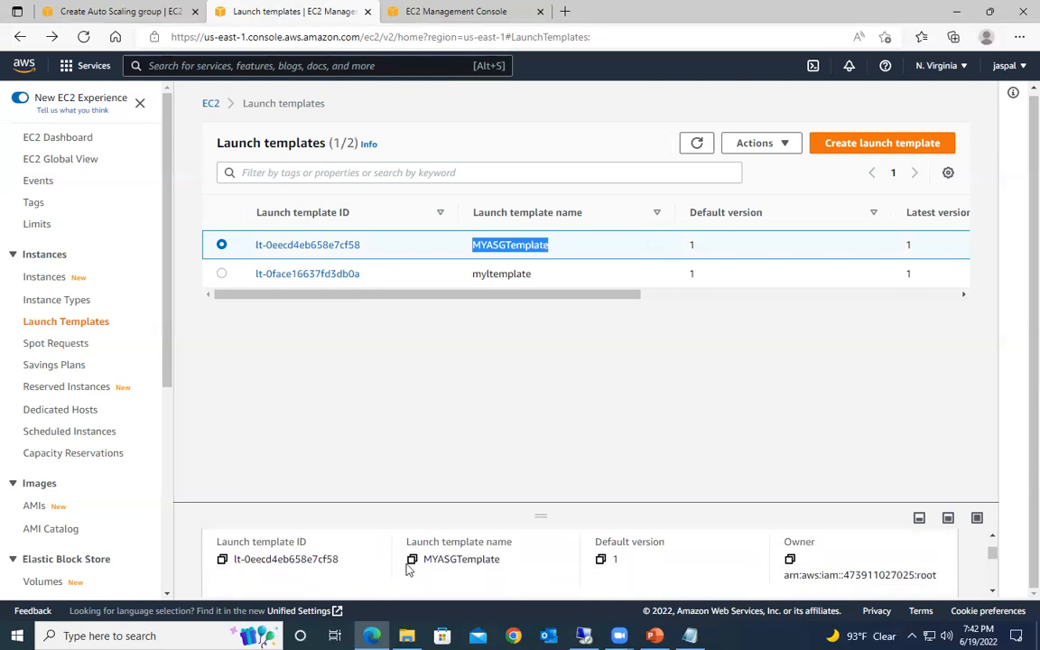
pyautogui.scroll(-3, 510, 571)
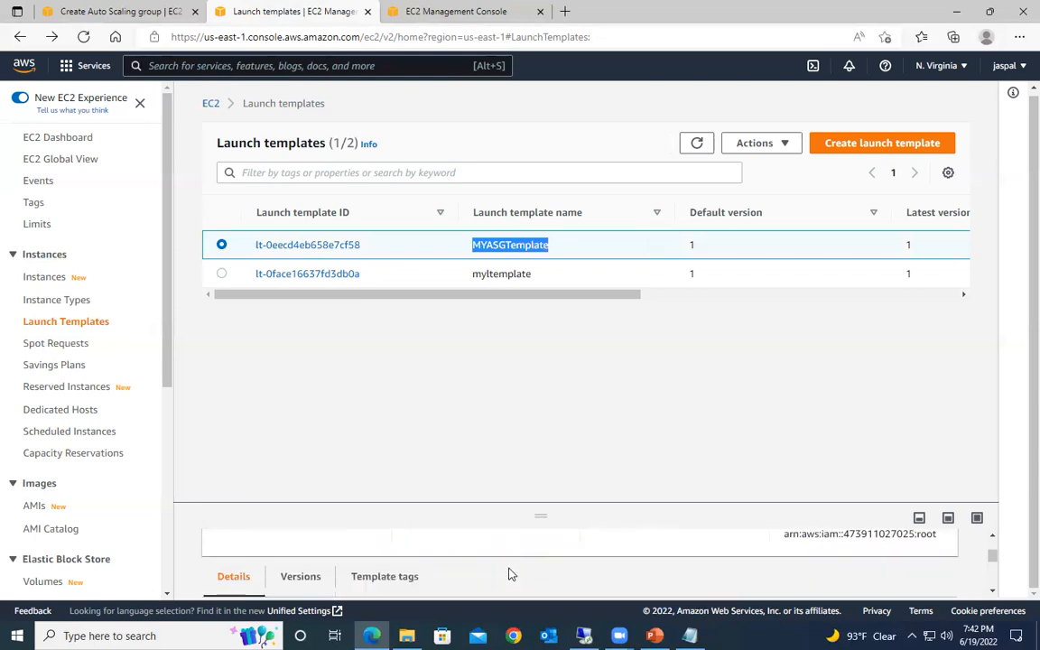
pyautogui.scroll(-1, 514, 561)
pyautogui.moveTo(528, 505); pyautogui.dragTo(517, 299)
pyautogui.scroll(-2, 508, 540)
pyautogui.scroll(-1, 508, 540)
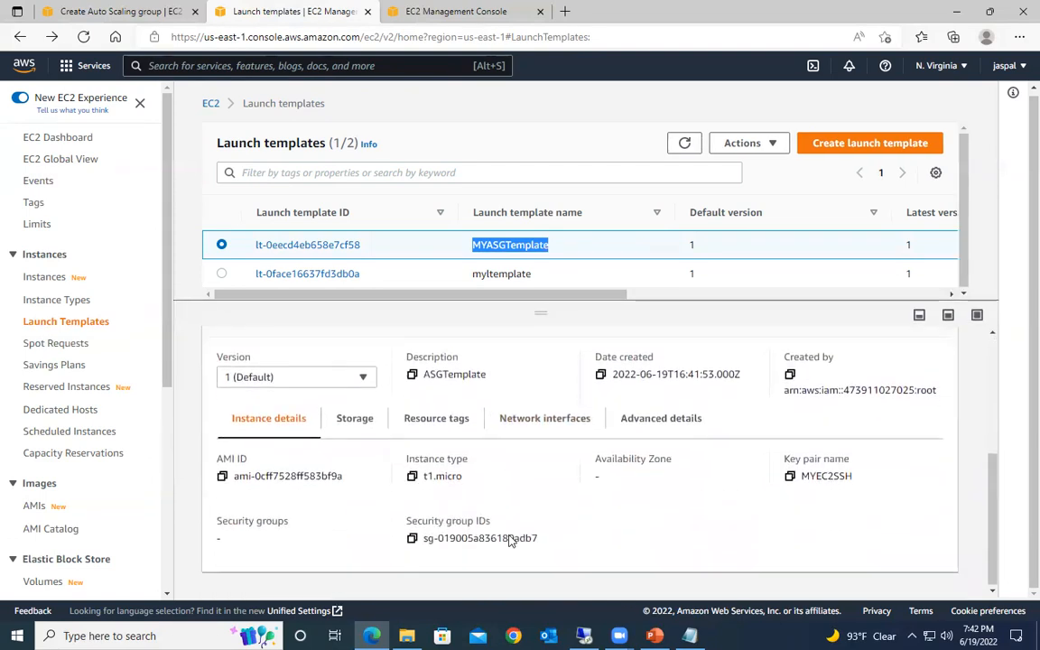
pyautogui.click(525, 424)
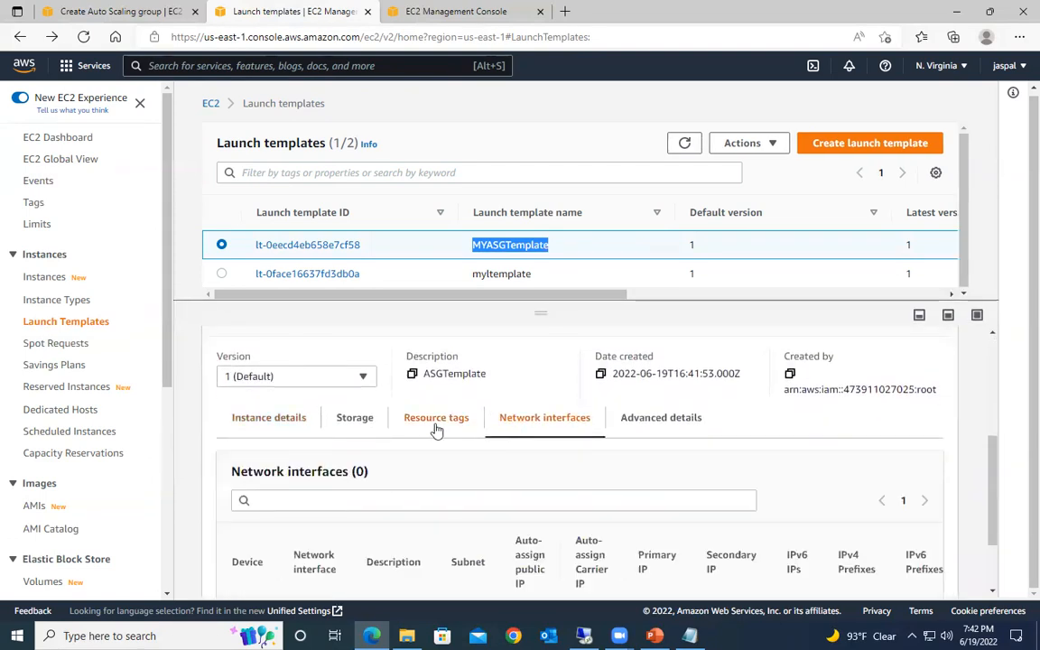
pyautogui.click(436, 424)
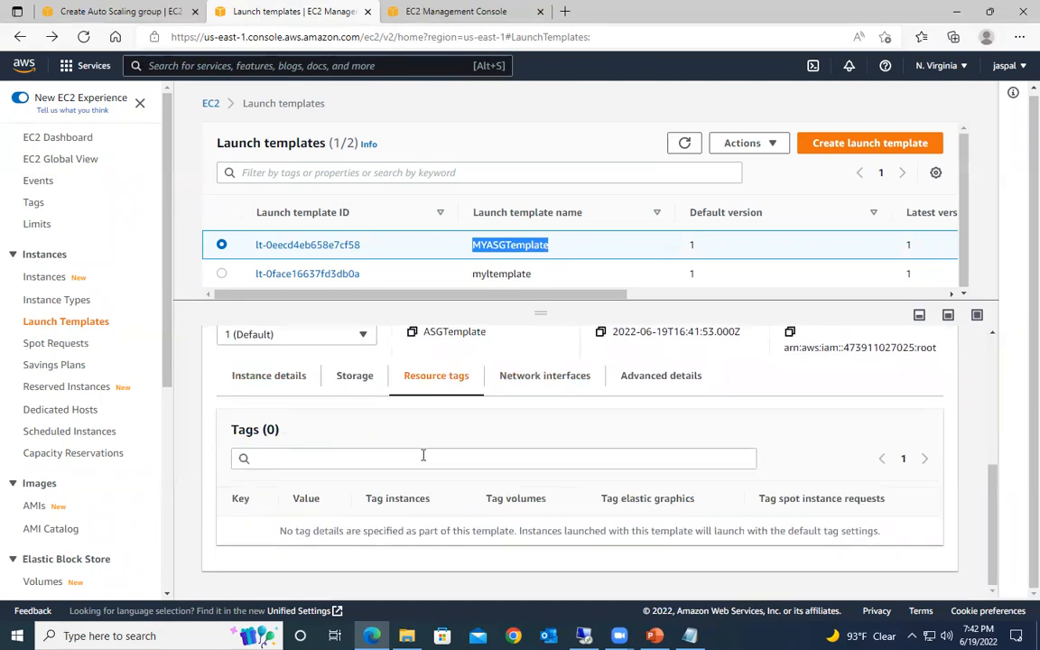
pyautogui.click(270, 378)
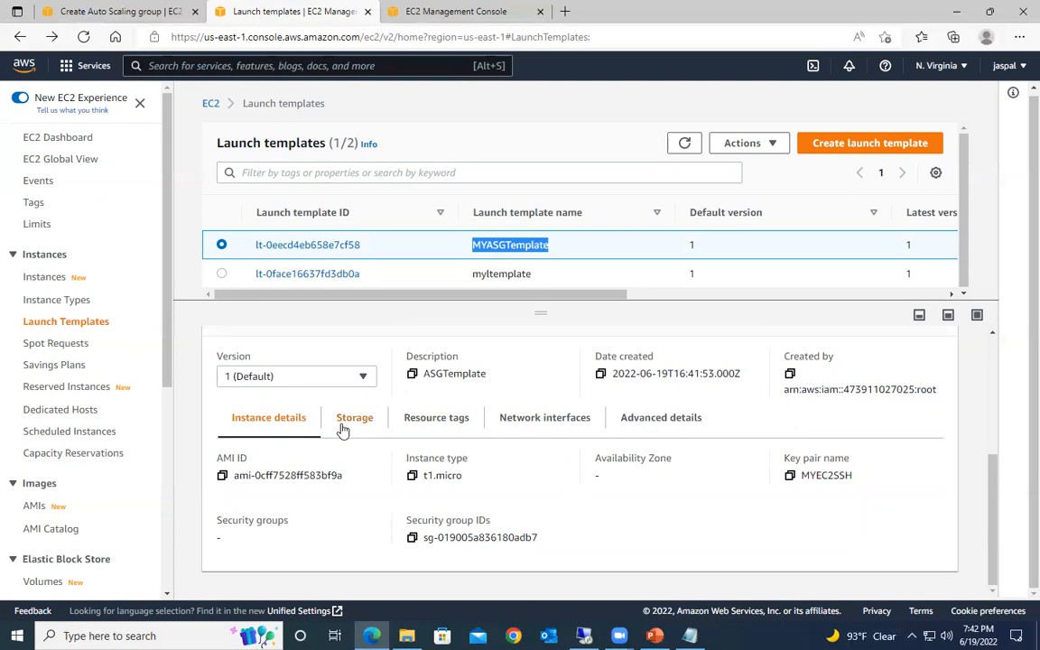
# Step: Compare the instance details of myltemplate with those of MYASGTemplate, and check MYASGTemplate's storage and resource tags
pyautogui.click(221, 273)
pyautogui.scroll(-3, 524, 401)
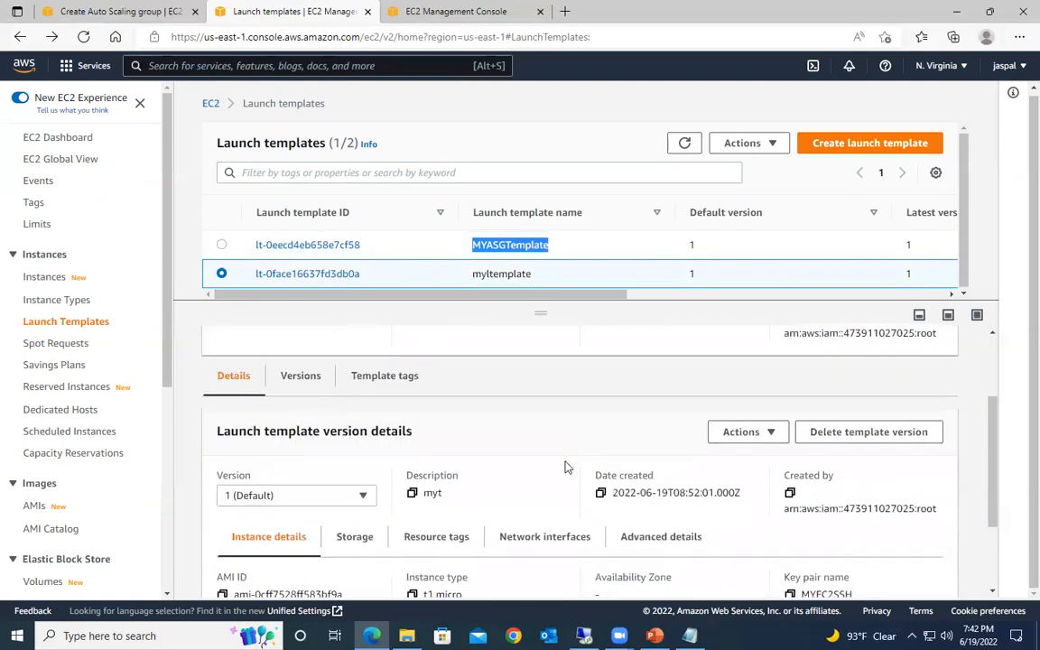
pyautogui.scroll(-2, 566, 466)
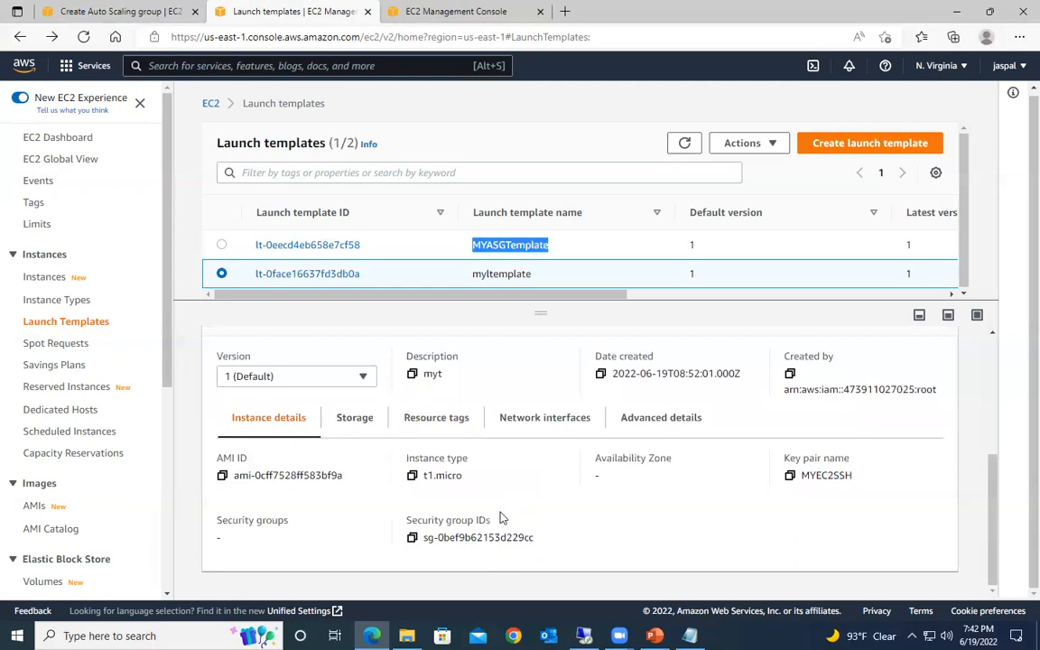
pyautogui.click(221, 245)
pyautogui.scroll(-5, 464, 499)
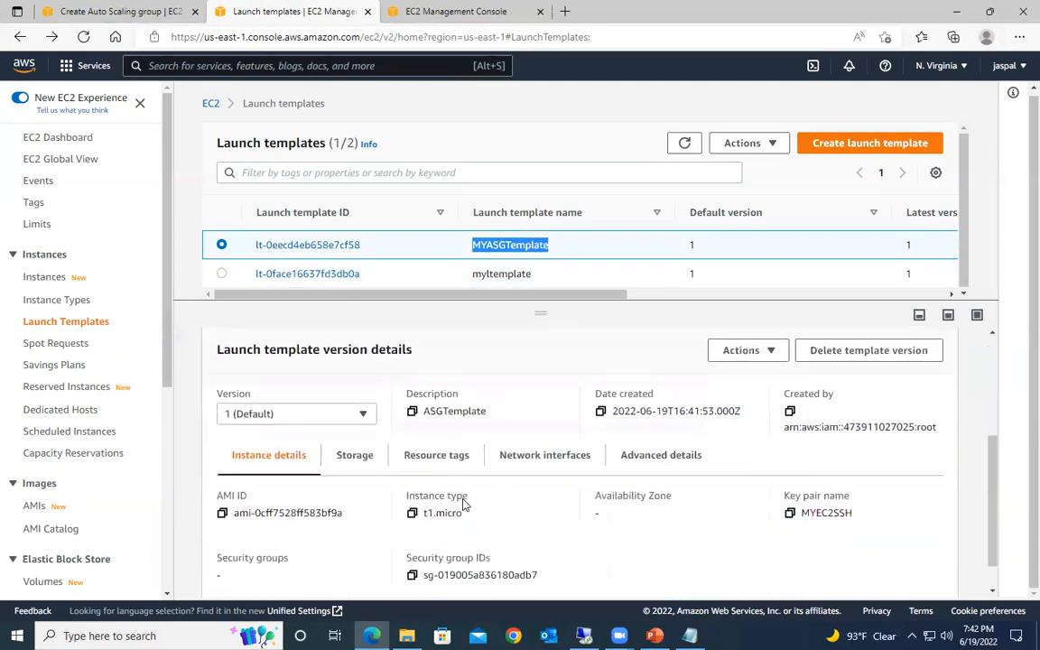
pyautogui.click(363, 421)
pyautogui.click(442, 421)
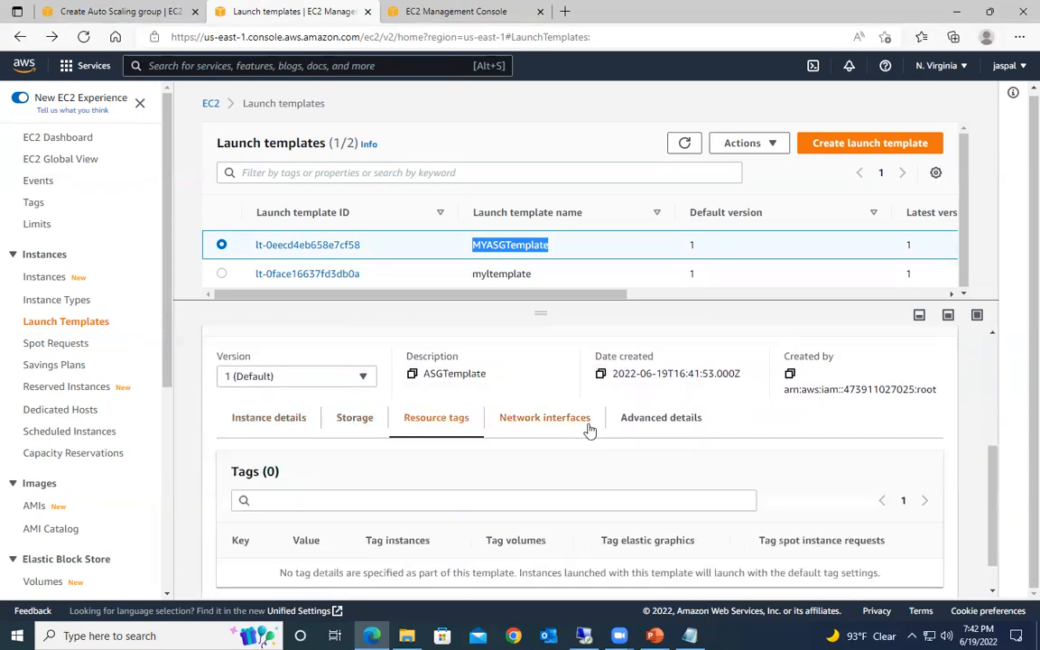
pyautogui.click(268, 425)
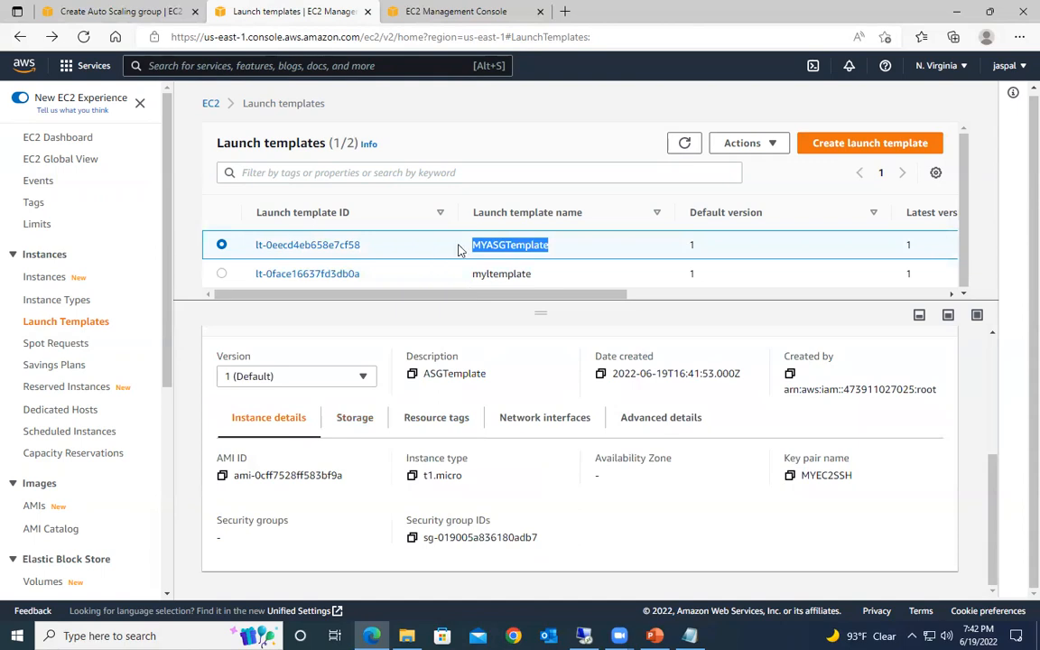
# Step: Return to the Auto Scaling group creation, refresh the available launch templates, choose MYASGTemplate and continue to the instance launch options
pyautogui.scroll(-3, 81, 500)
pyautogui.scroll(-3, 94, 509)
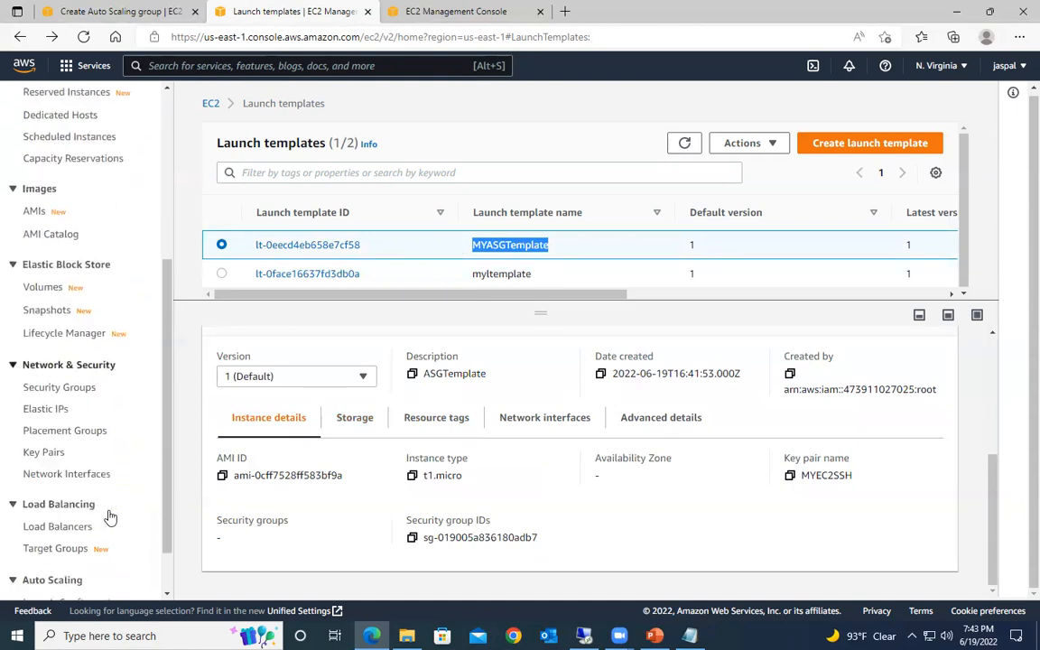
pyautogui.click(89, 565)
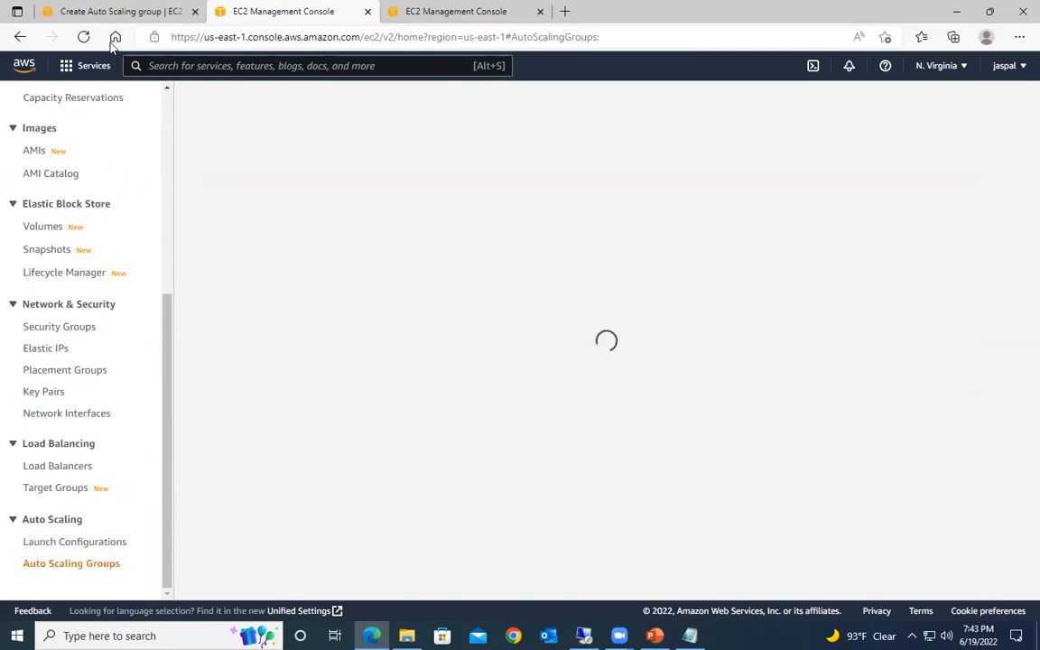
pyautogui.click(116, 17)
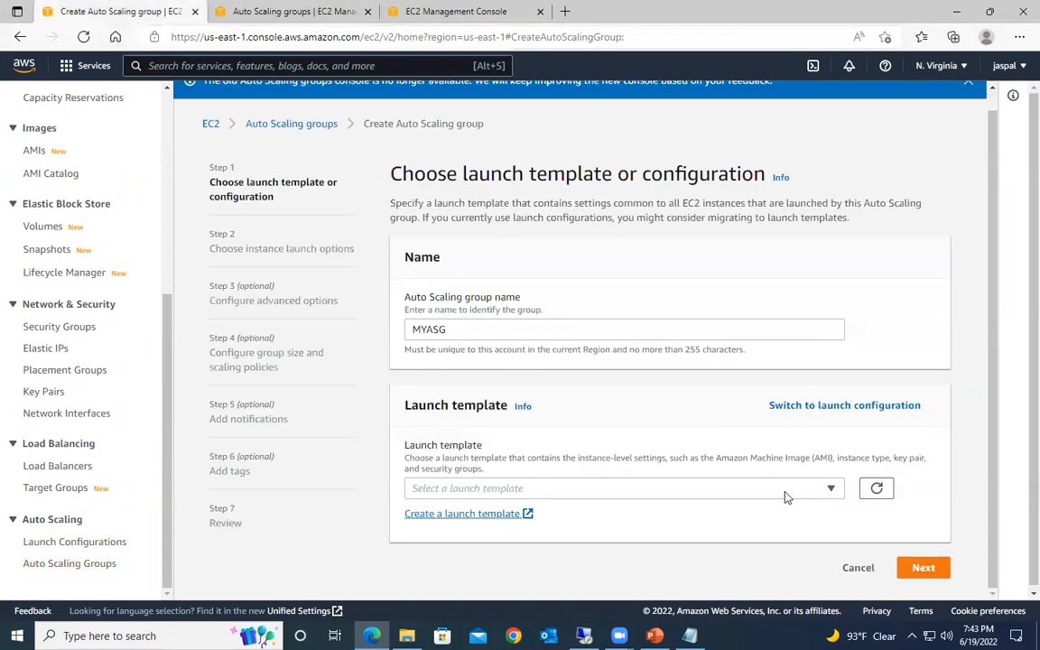
pyautogui.click(888, 490)
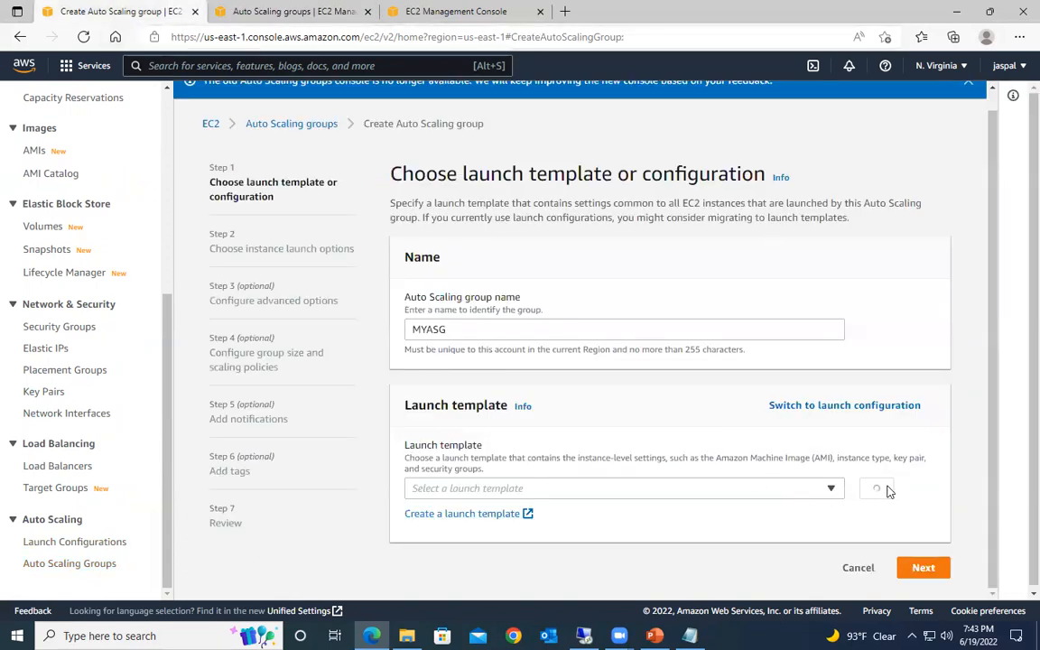
pyautogui.click(830, 488)
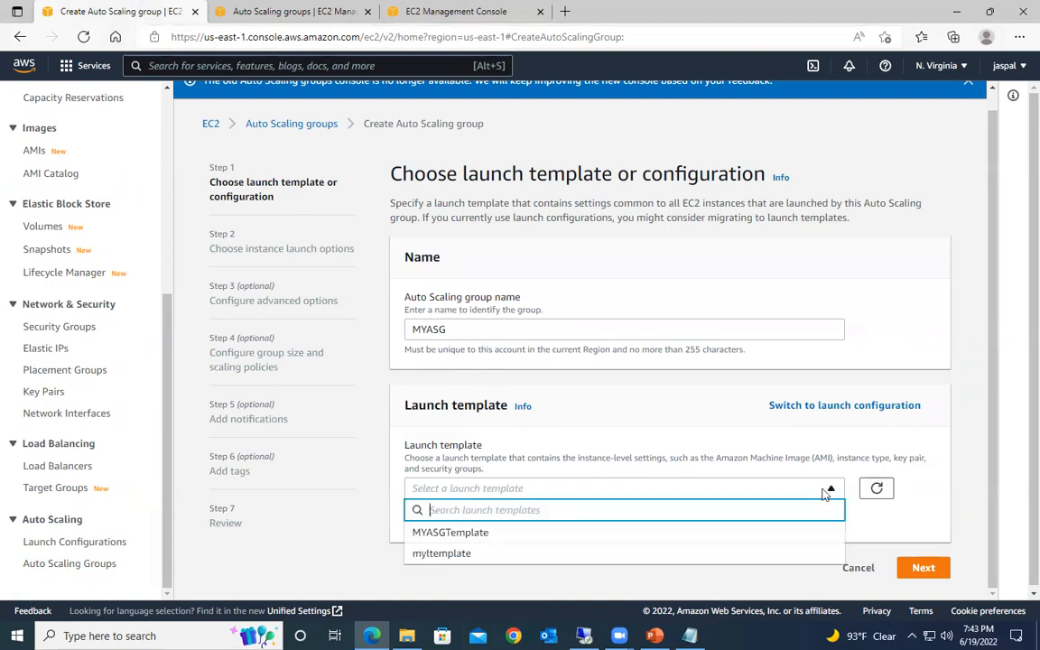
pyautogui.click(468, 534)
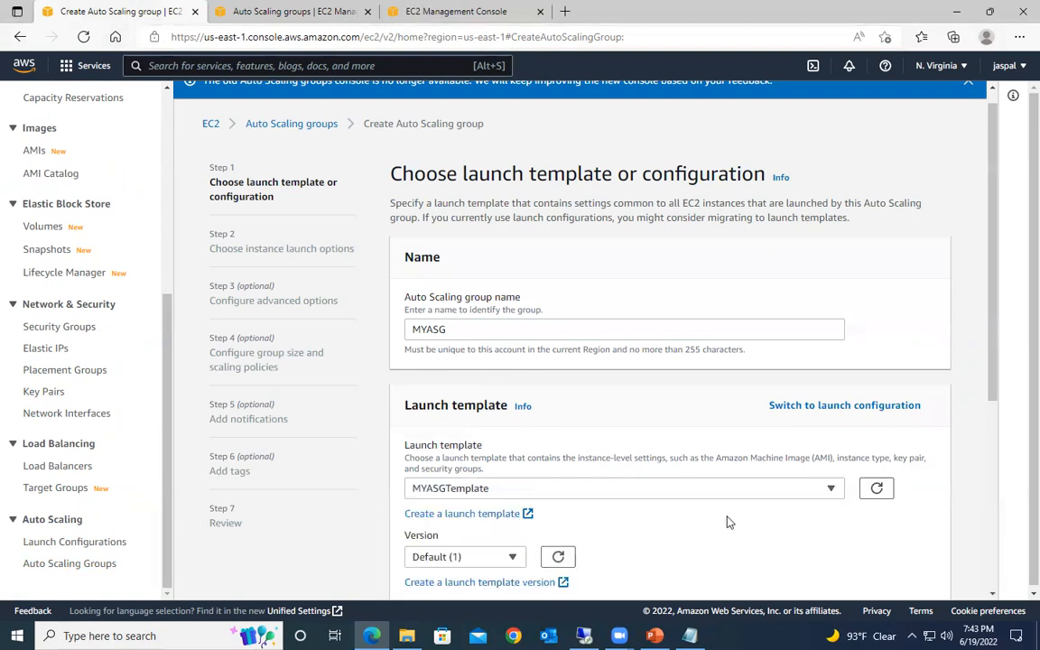
pyautogui.scroll(-2, 730, 518)
pyautogui.scroll(-1, 733, 517)
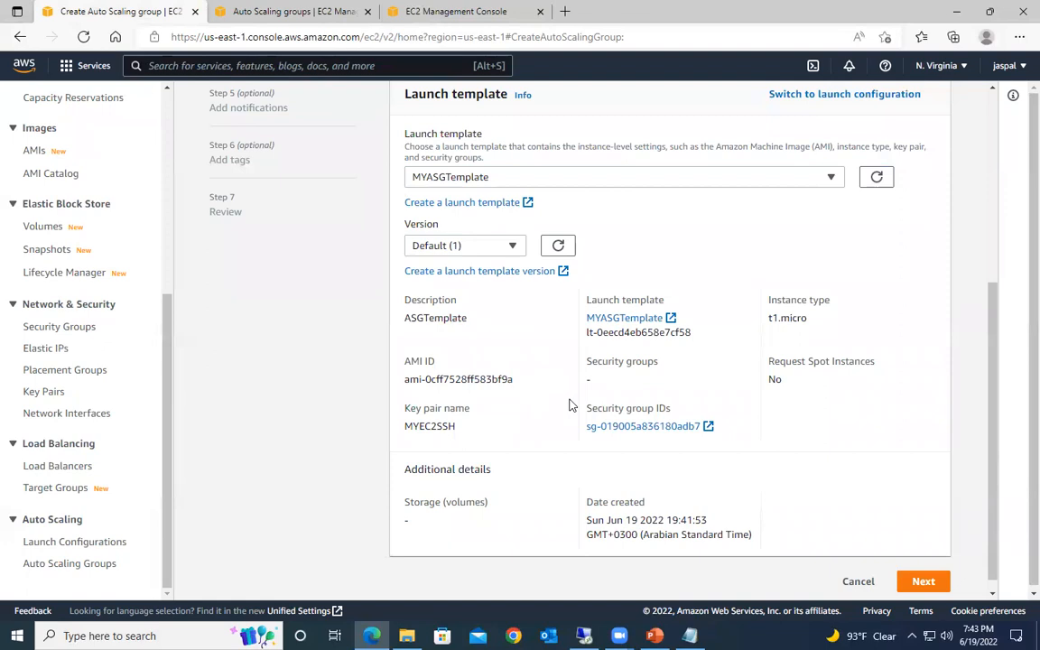
pyautogui.scroll(-1, 568, 405)
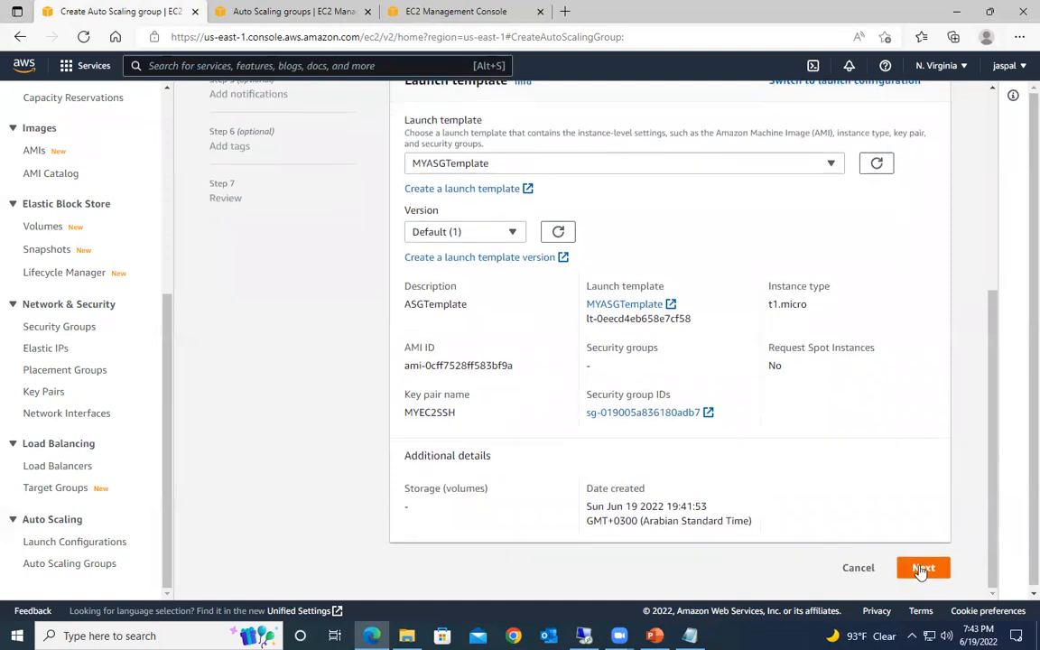
pyautogui.click(922, 567)
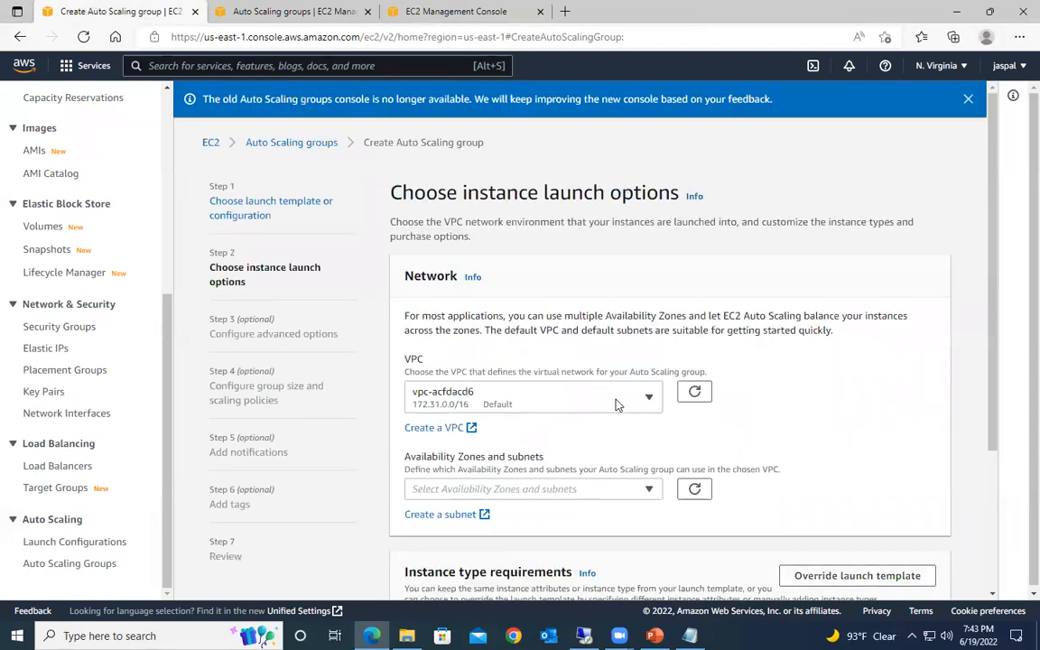
# Step: Assign the default VPC's subnets in us-east-1a, us-east-1b and us-east-1c to the Auto Scaling group and continue to the advanced options
pyautogui.scroll(-2, 650, 402)
pyautogui.click(650, 334)
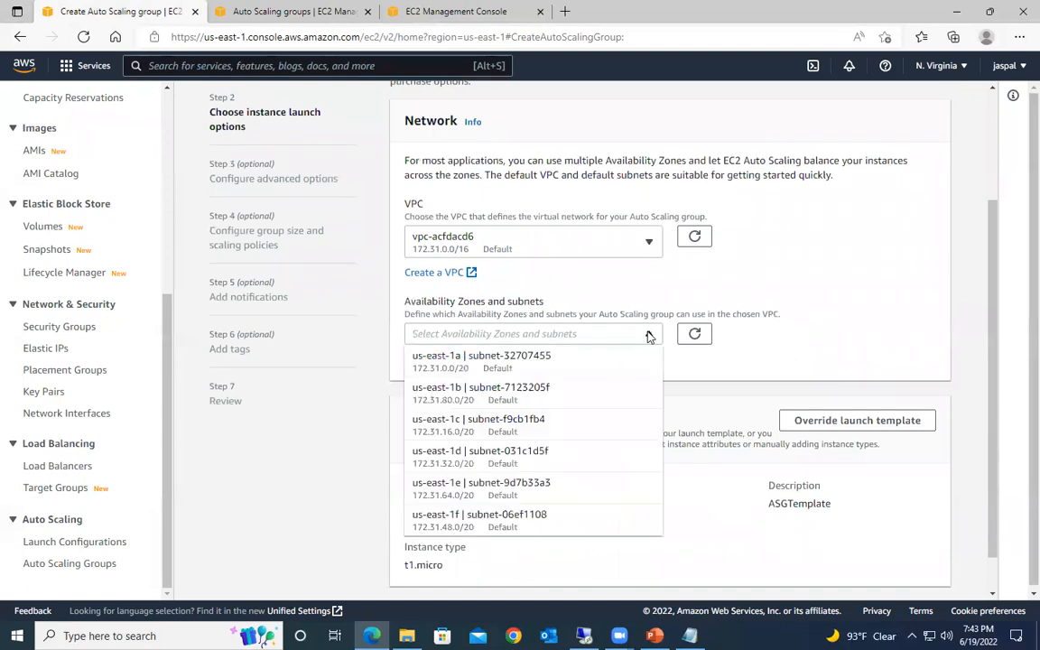
pyautogui.click(481, 395)
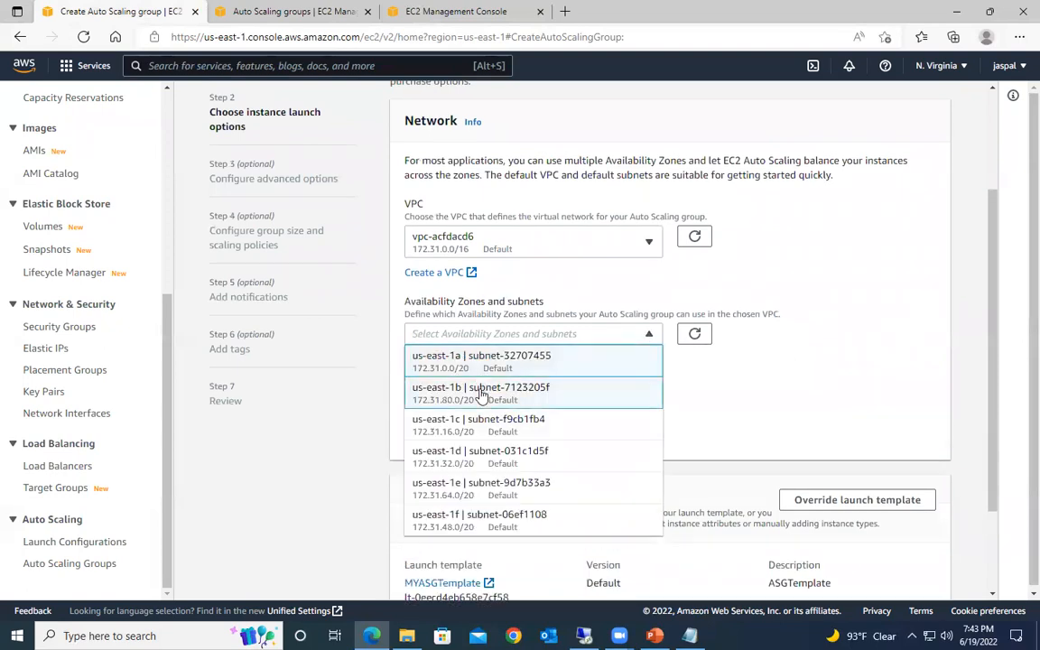
pyautogui.click(615, 425)
pyautogui.click(855, 382)
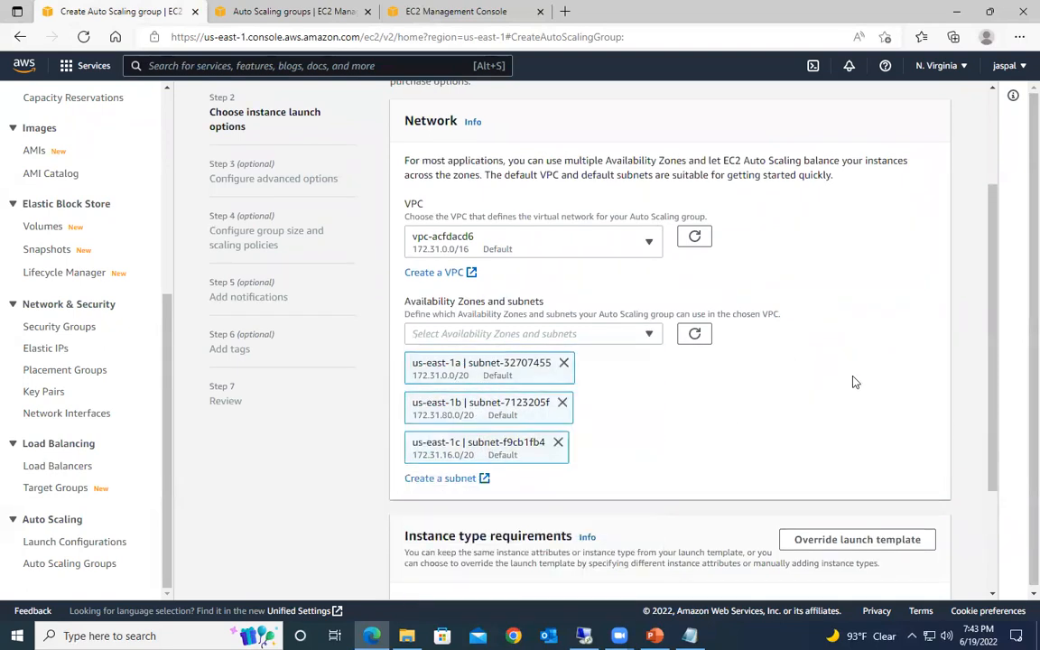
pyautogui.scroll(-2, 536, 399)
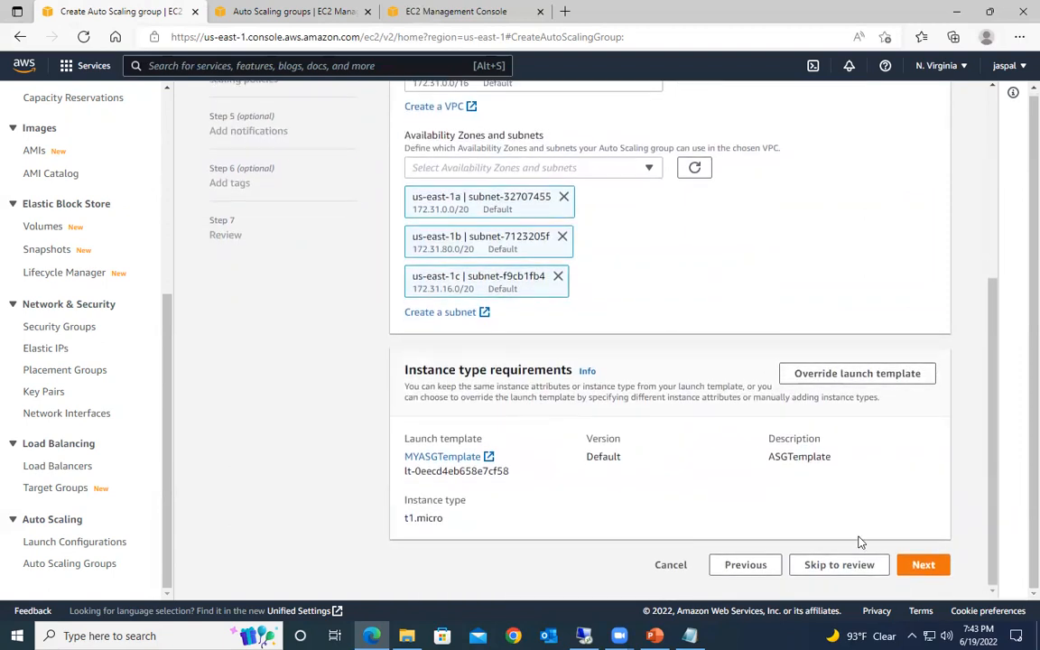
pyautogui.click(930, 569)
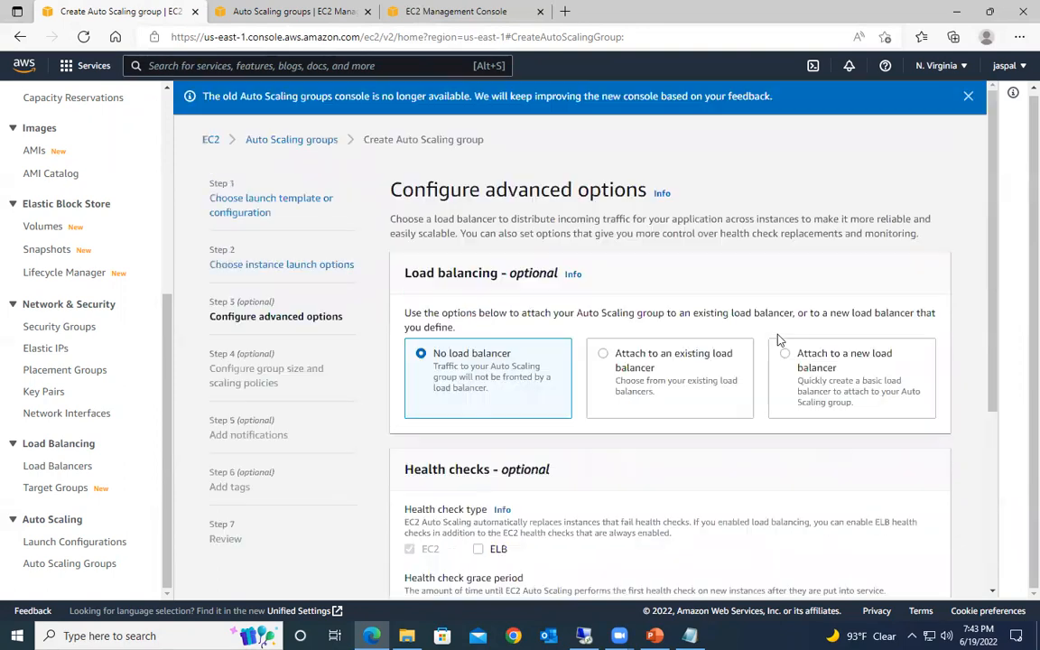
# Step: Attach the Auto Scaling group to an existing load balancer through target group MYTG | HTTP of Application Load Balancer MYALB
pyautogui.scroll(-1, 671, 373)
pyautogui.scroll(-1, 671, 373)
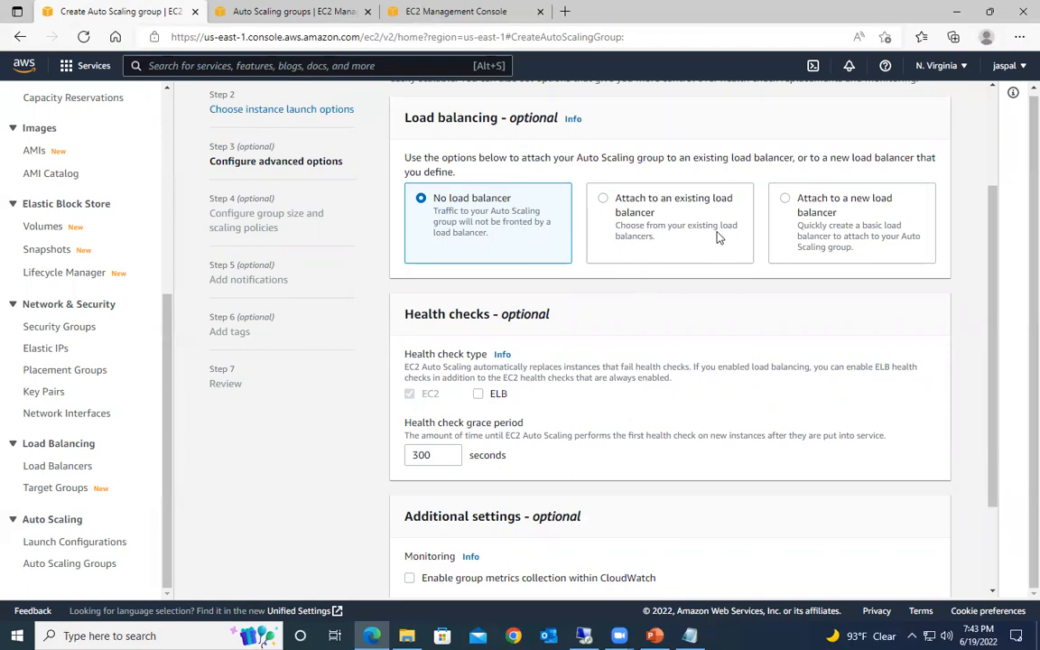
pyautogui.click(603, 199)
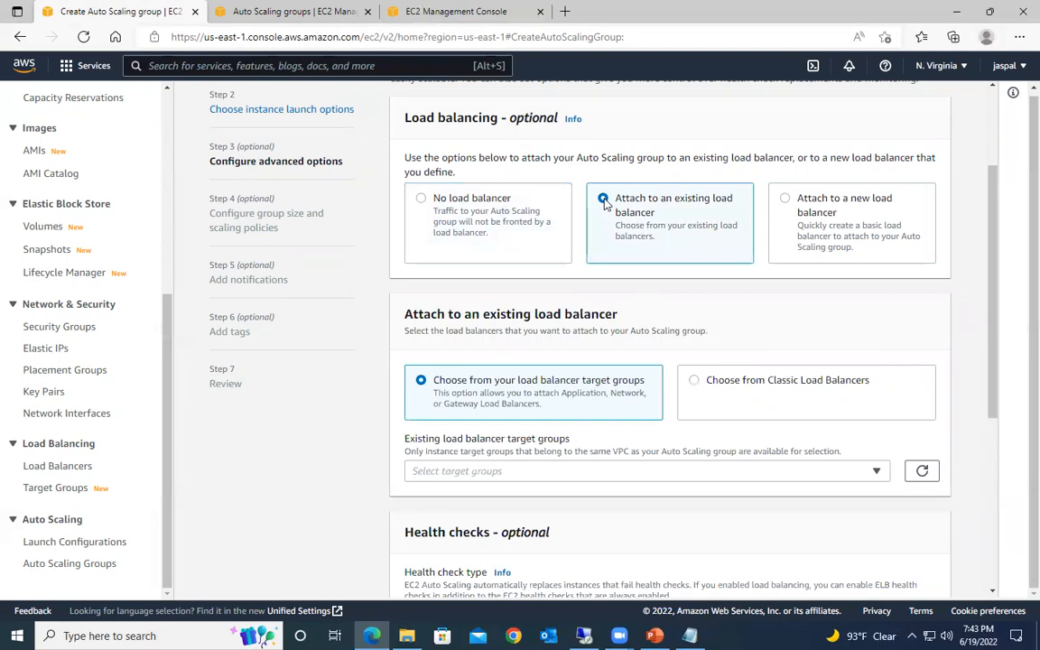
pyautogui.click(882, 470)
pyautogui.click(424, 512)
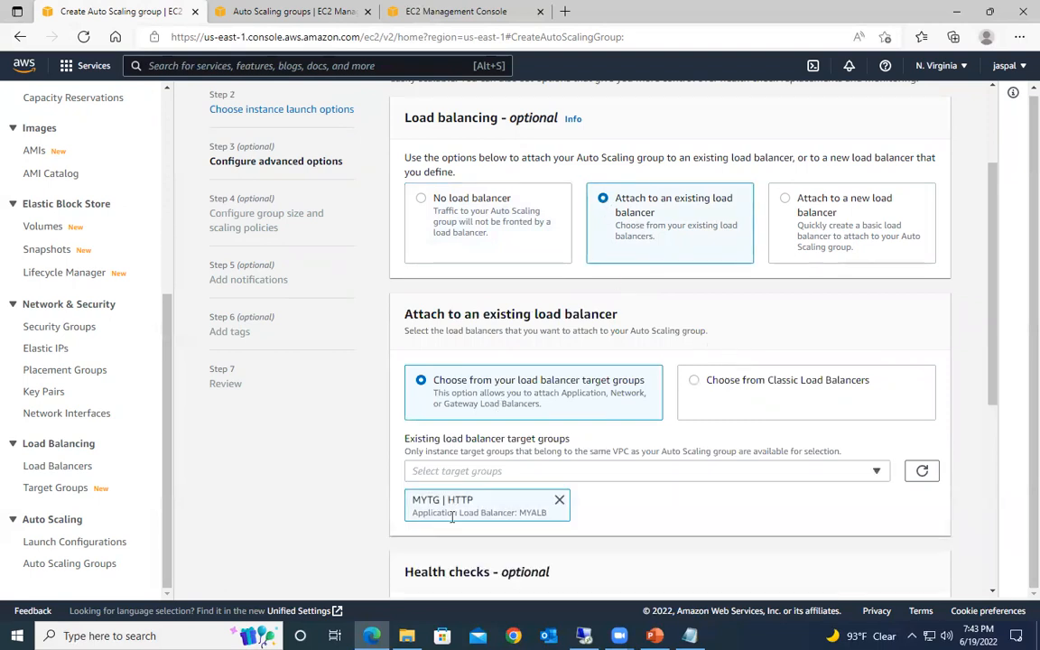
# Step: Keep the default EC2 health check, 300-second grace period and additional settings, and continue to the group size and scaling policies
pyautogui.scroll(-2, 722, 495)
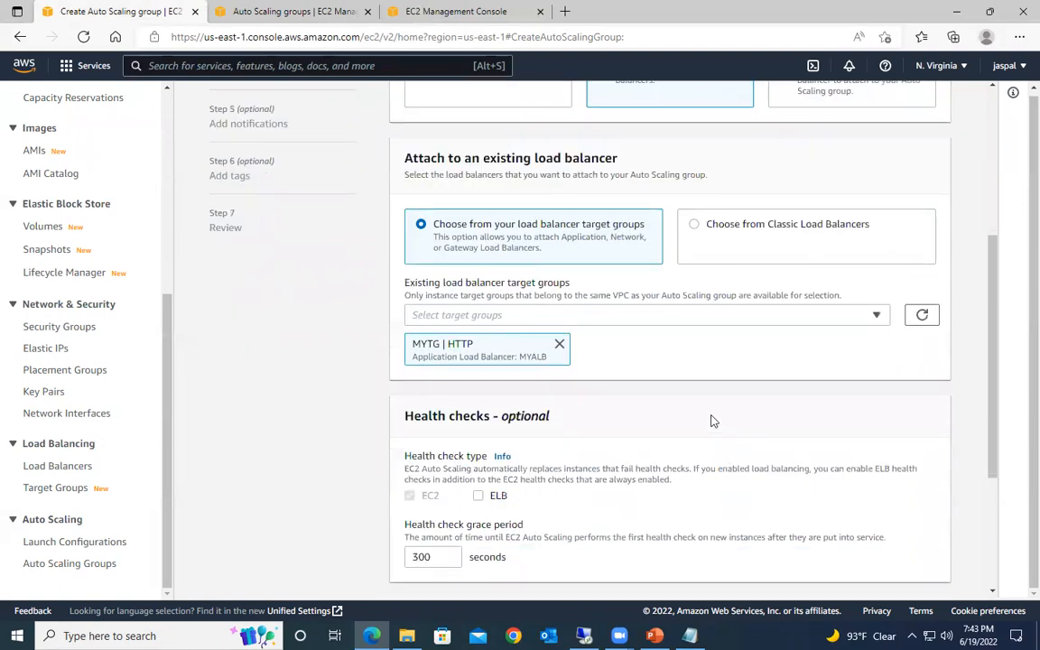
pyautogui.scroll(3, 709, 413)
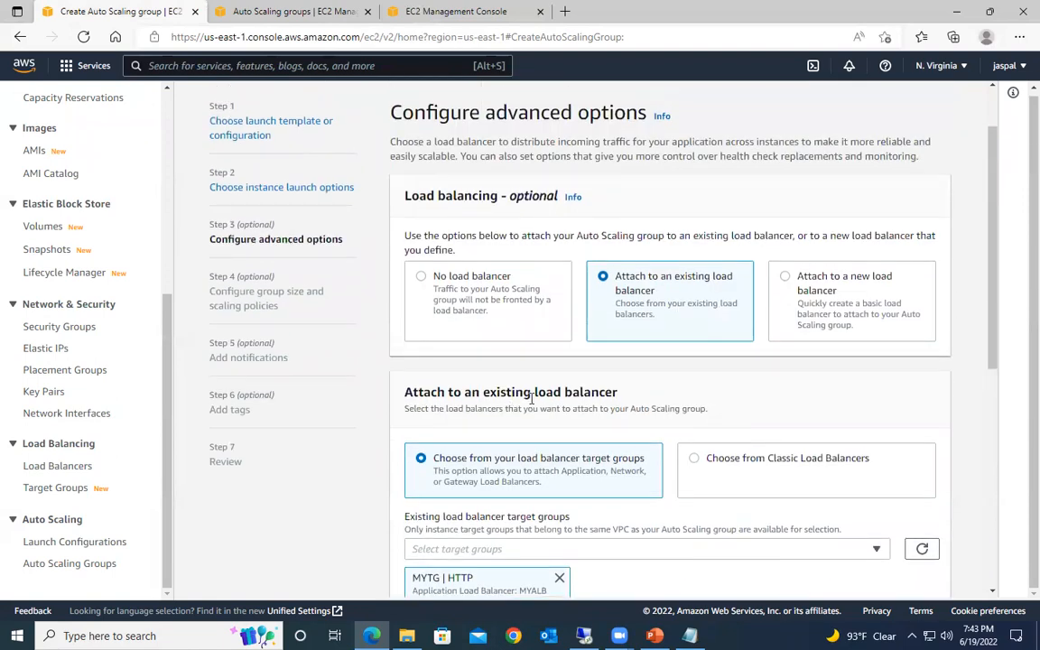
pyautogui.scroll(-1, 532, 398)
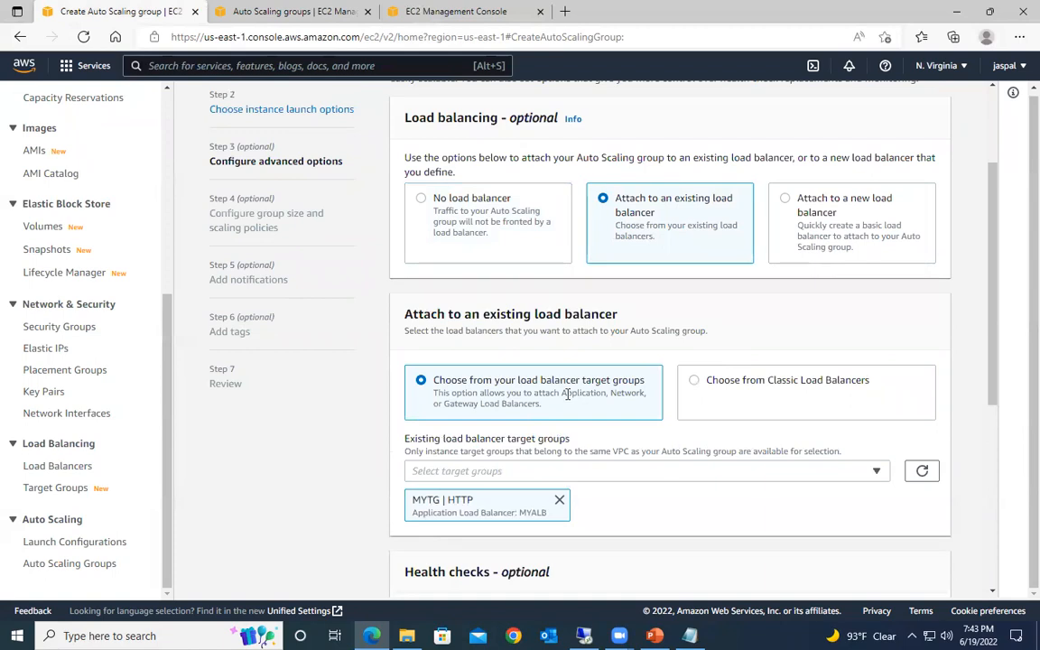
pyautogui.scroll(-4, 567, 394)
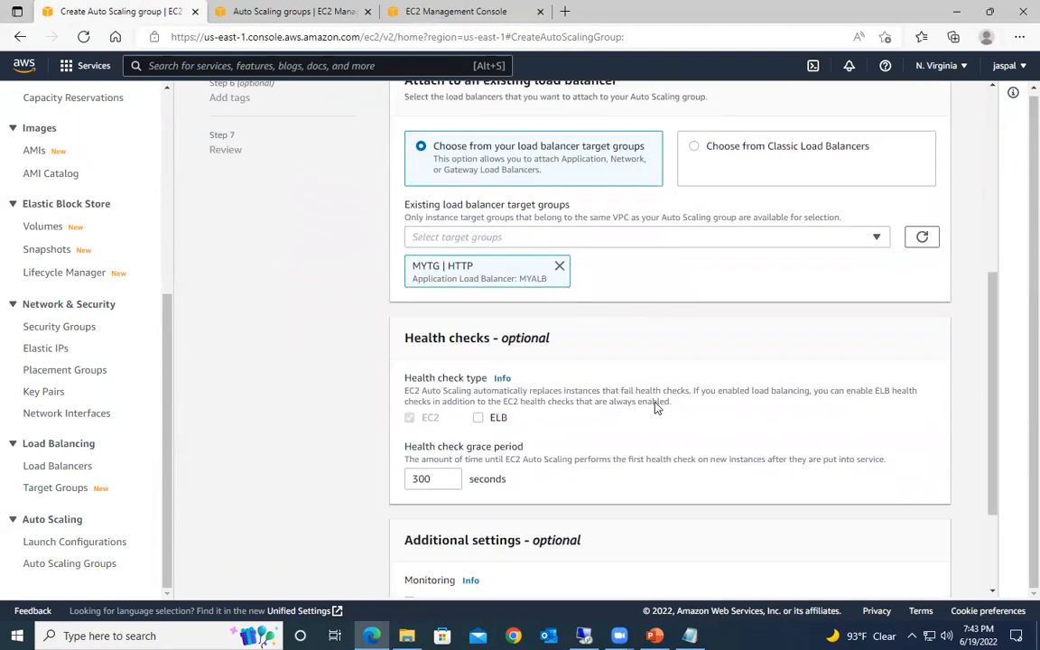
pyautogui.scroll(-1, 650, 412)
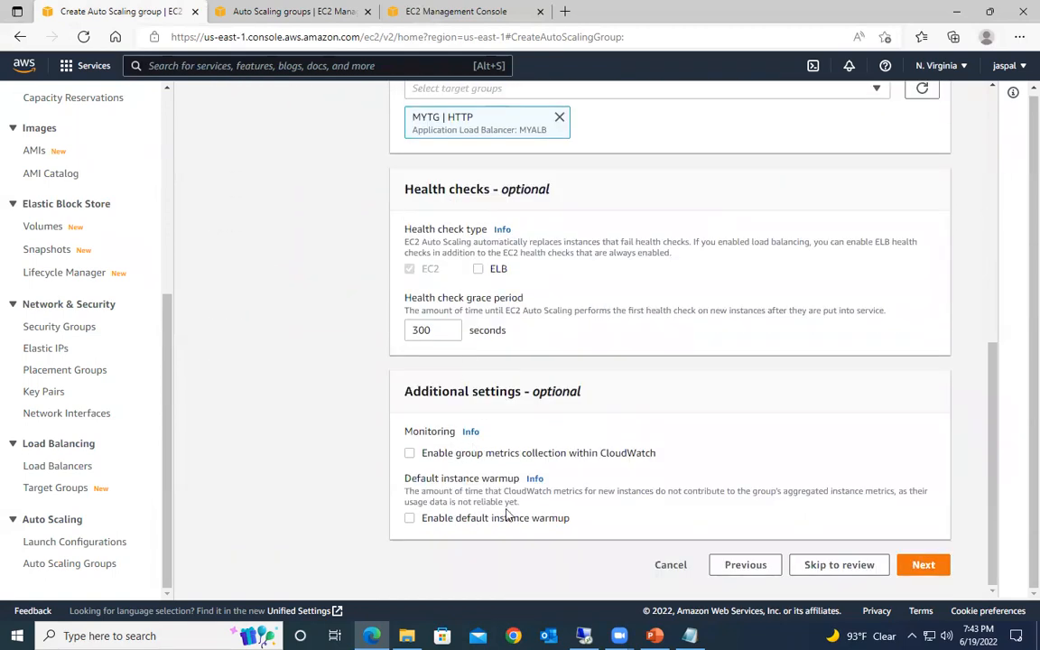
pyautogui.click(923, 566)
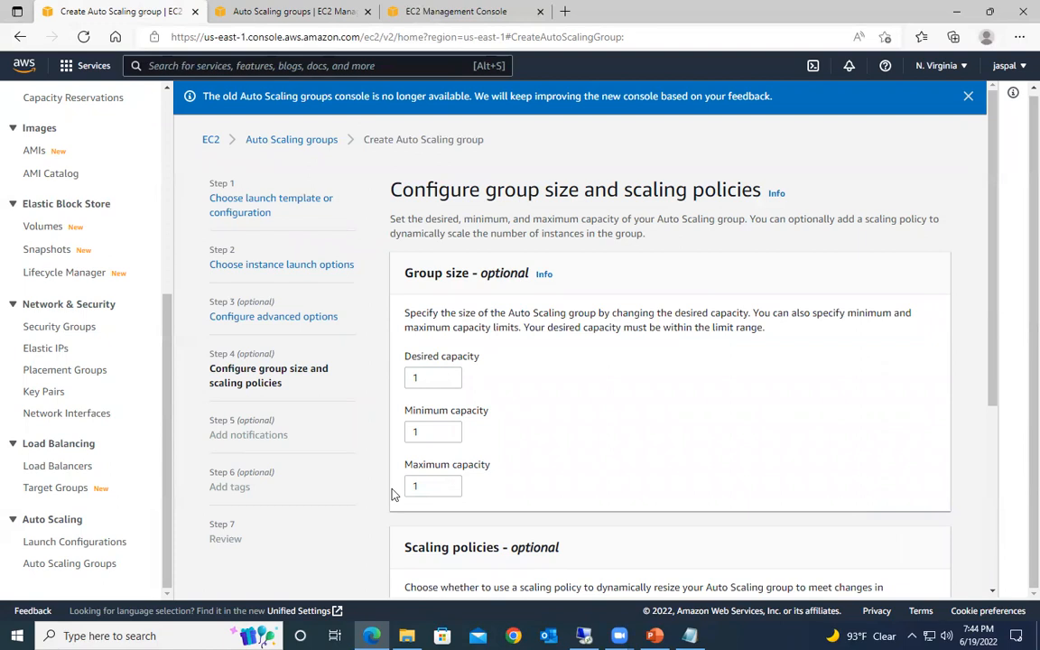
# Step: Accept the default group size of 1 with no scaling policy, and continue to the review without adding notifications or tags
pyautogui.scroll(-3, 784, 443)
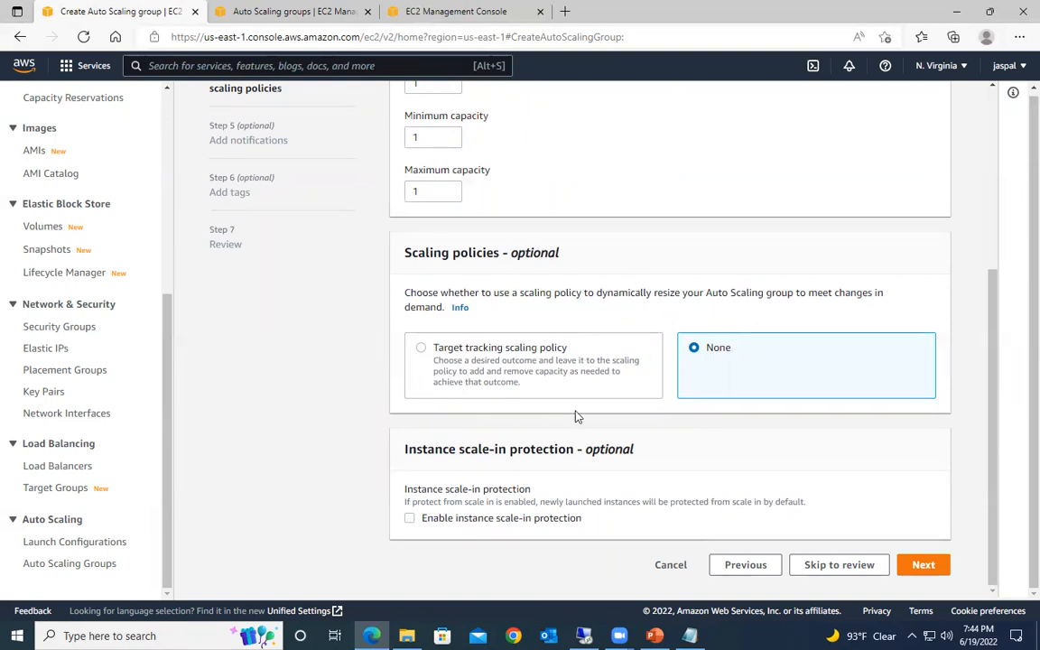
pyautogui.click(932, 566)
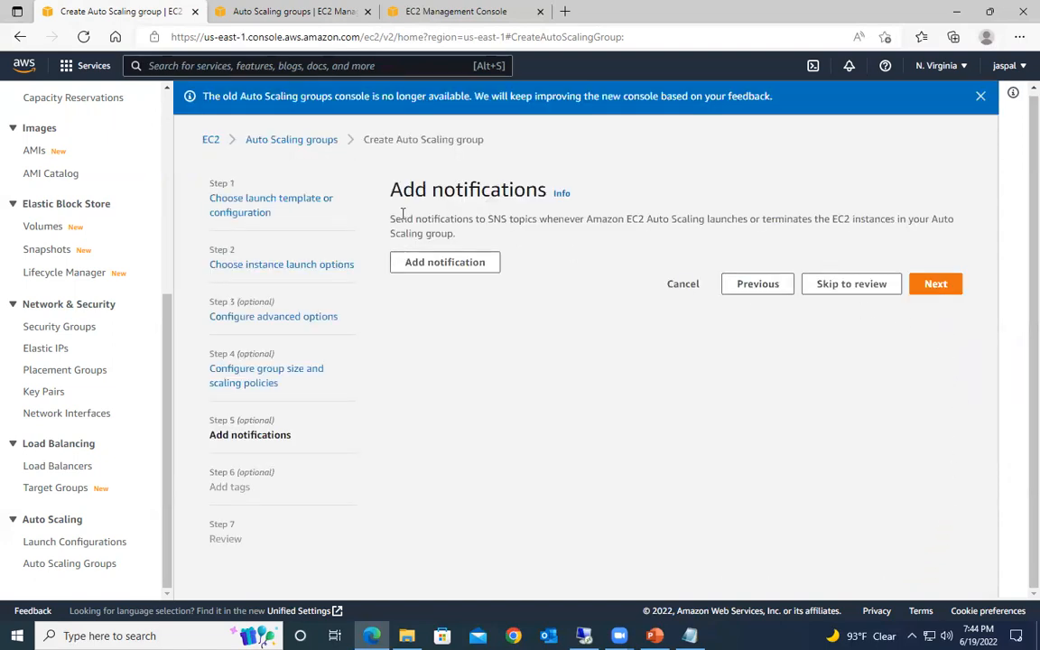
pyautogui.moveTo(398, 219); pyautogui.dragTo(566, 218)
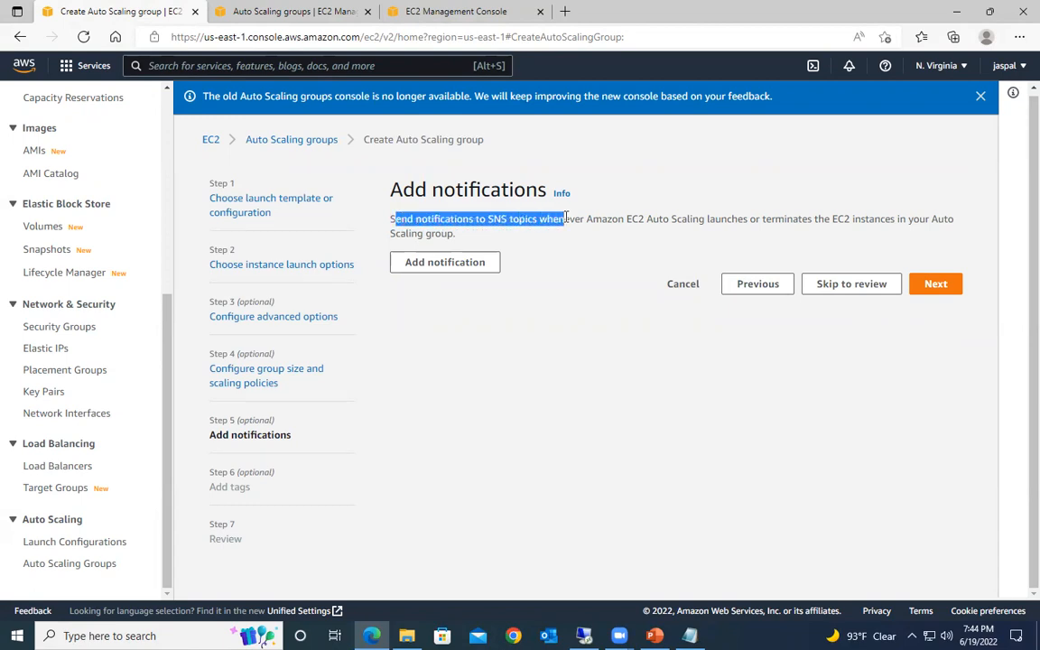
pyautogui.moveTo(566, 219); pyautogui.dragTo(611, 218)
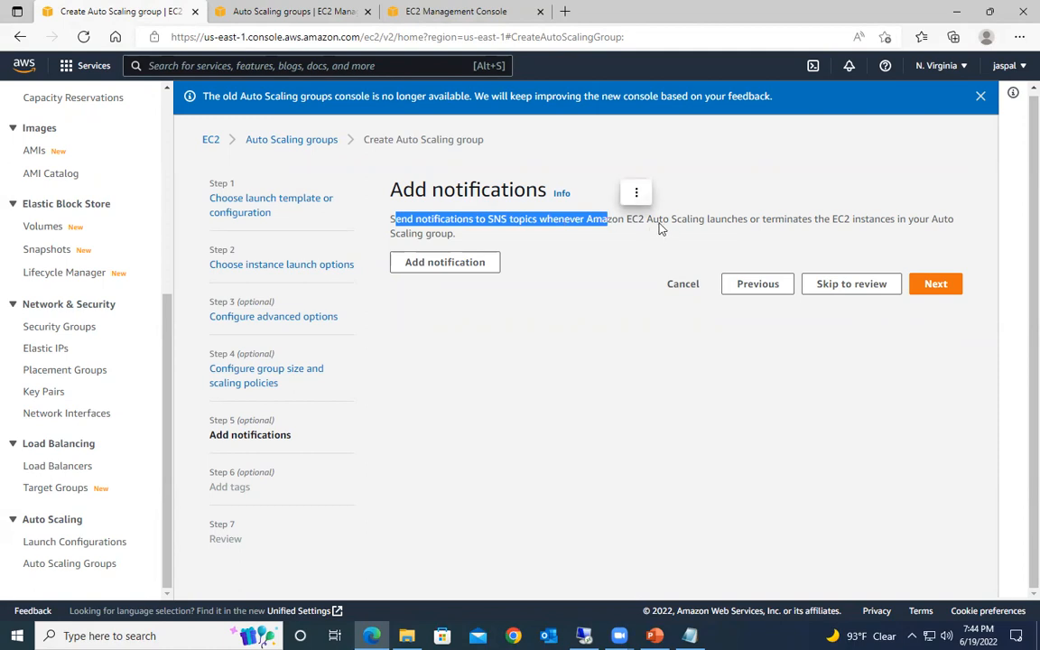
pyautogui.click(626, 254)
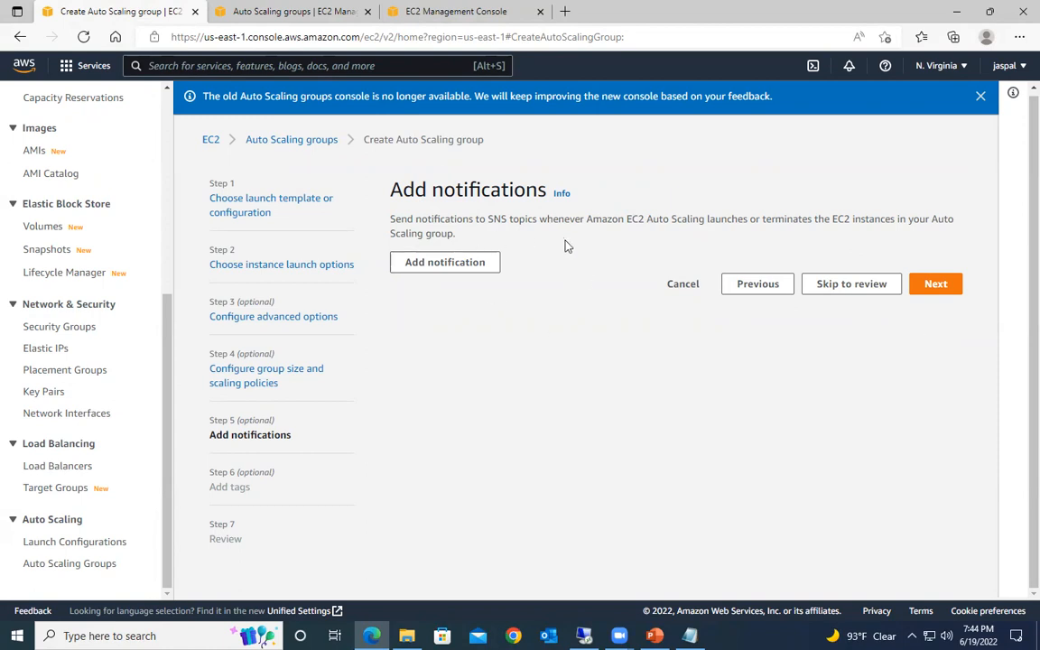
pyautogui.click(935, 284)
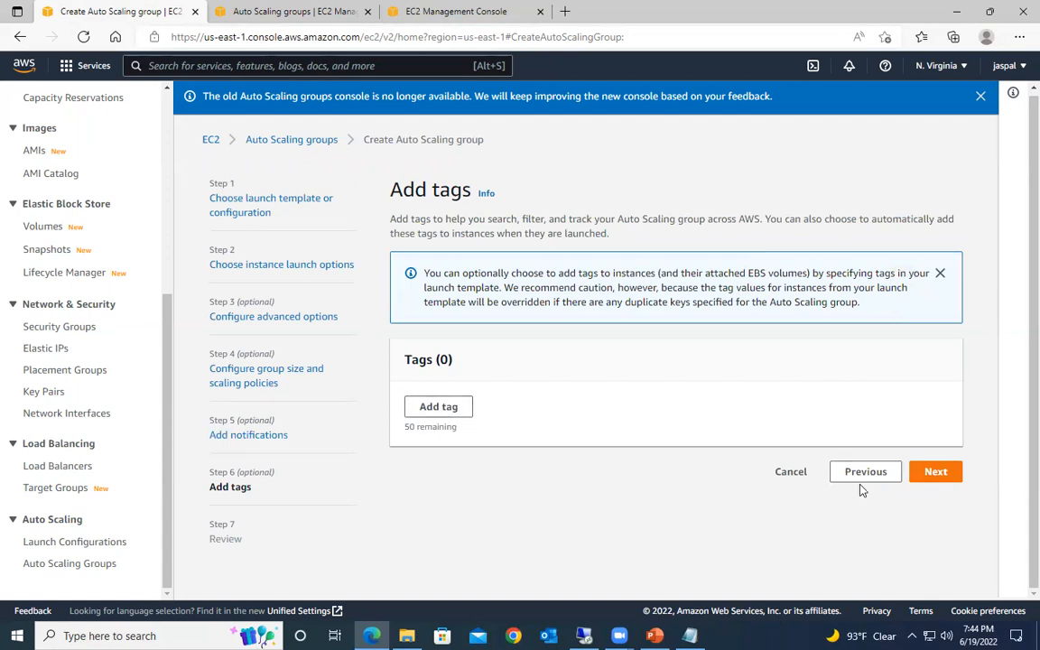
pyautogui.click(942, 476)
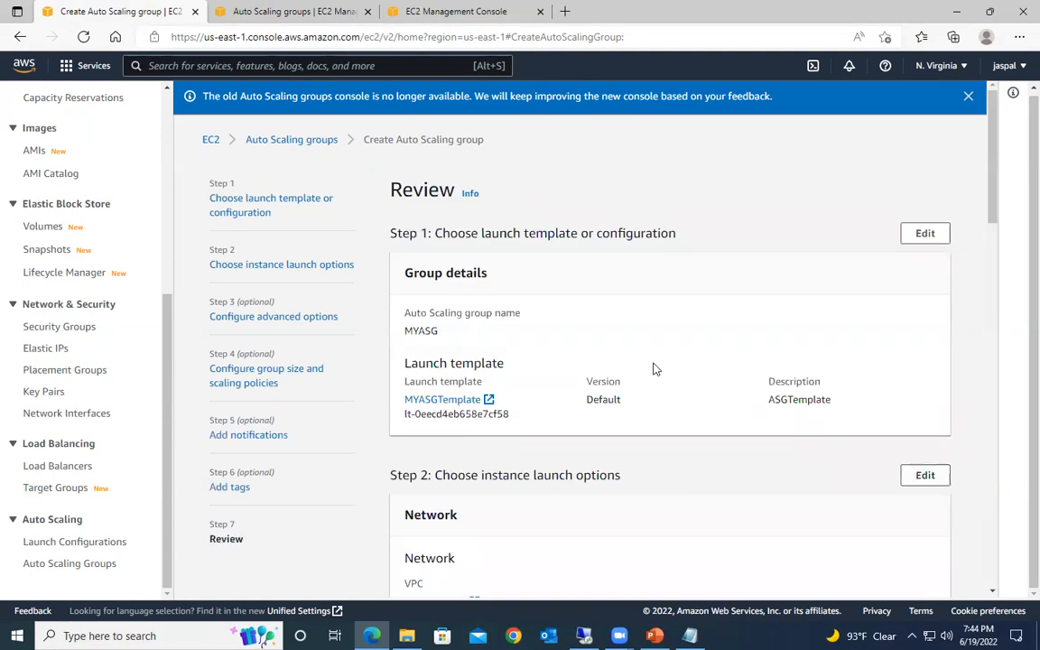
# Step: Review MYASG's settings from the launch template through to the tags and create the Auto Scaling group
pyautogui.scroll(-3, 652, 366)
pyautogui.scroll(2, 617, 353)
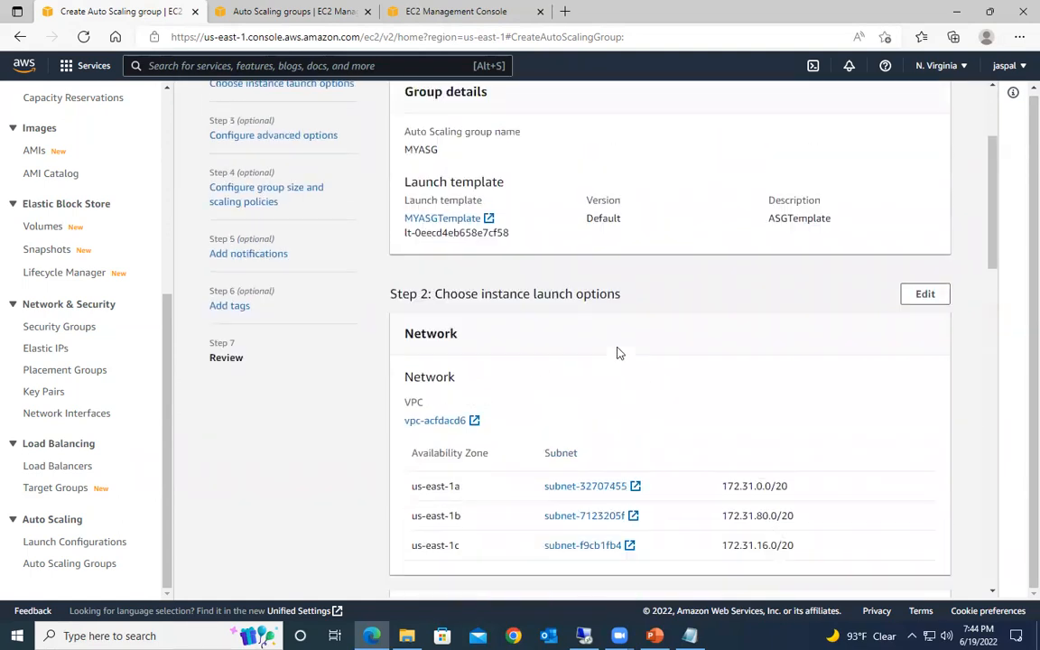
pyautogui.scroll(-5, 510, 289)
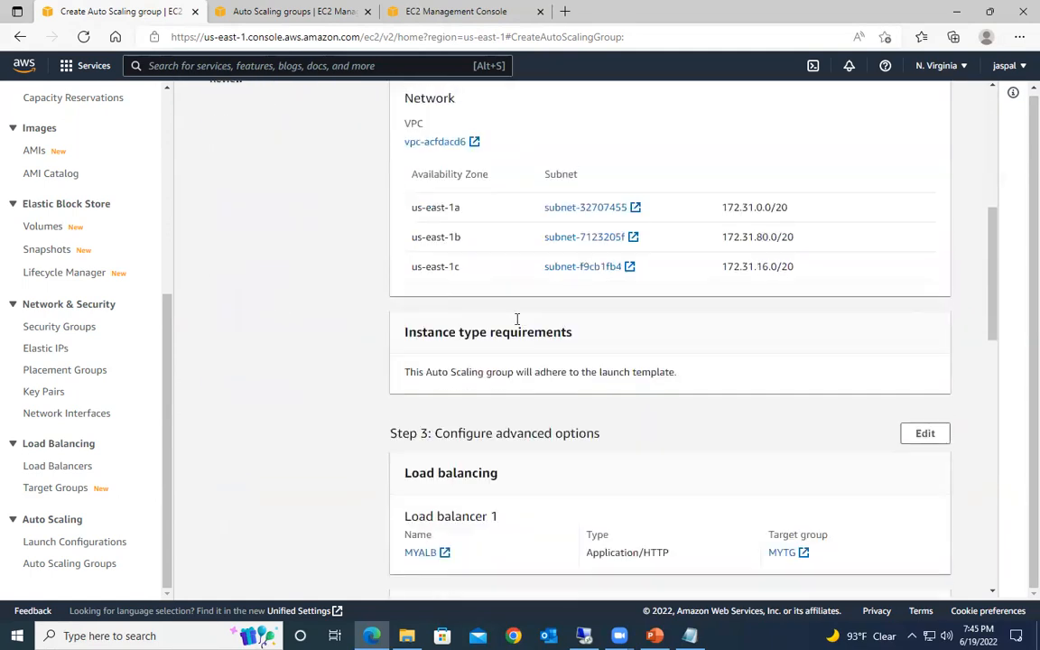
pyautogui.scroll(-1, 571, 343)
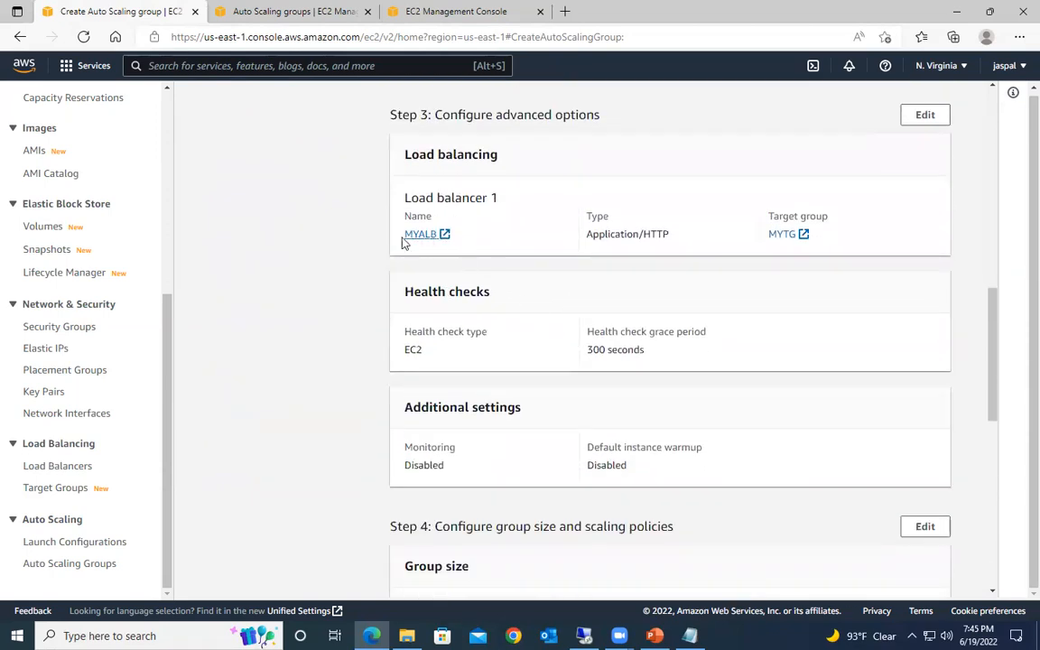
pyautogui.scroll(-3, 894, 443)
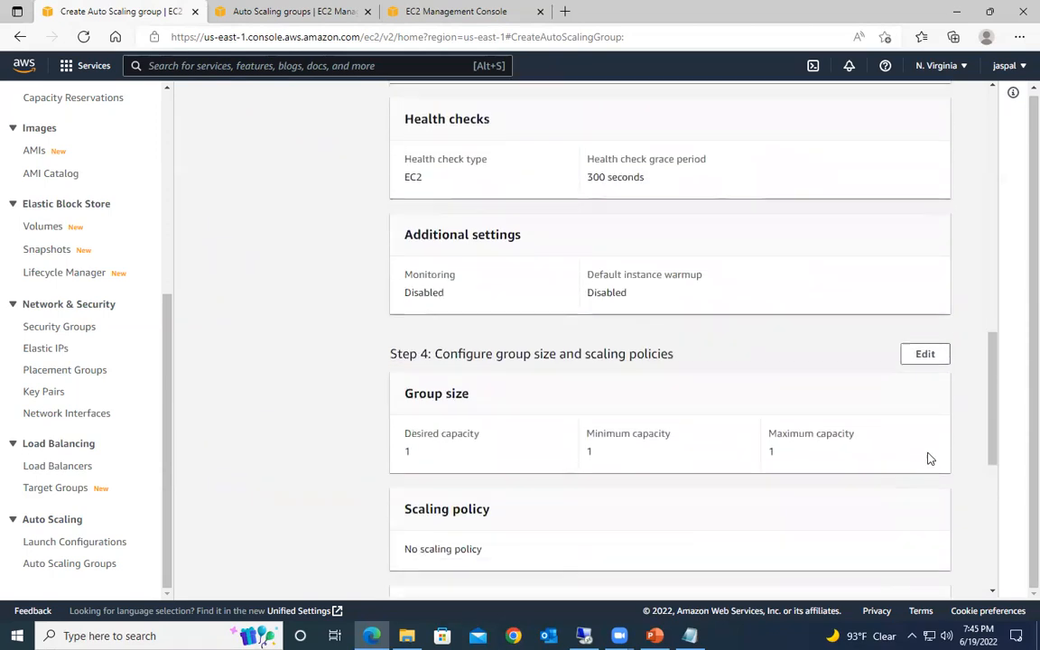
pyautogui.scroll(-2, 830, 451)
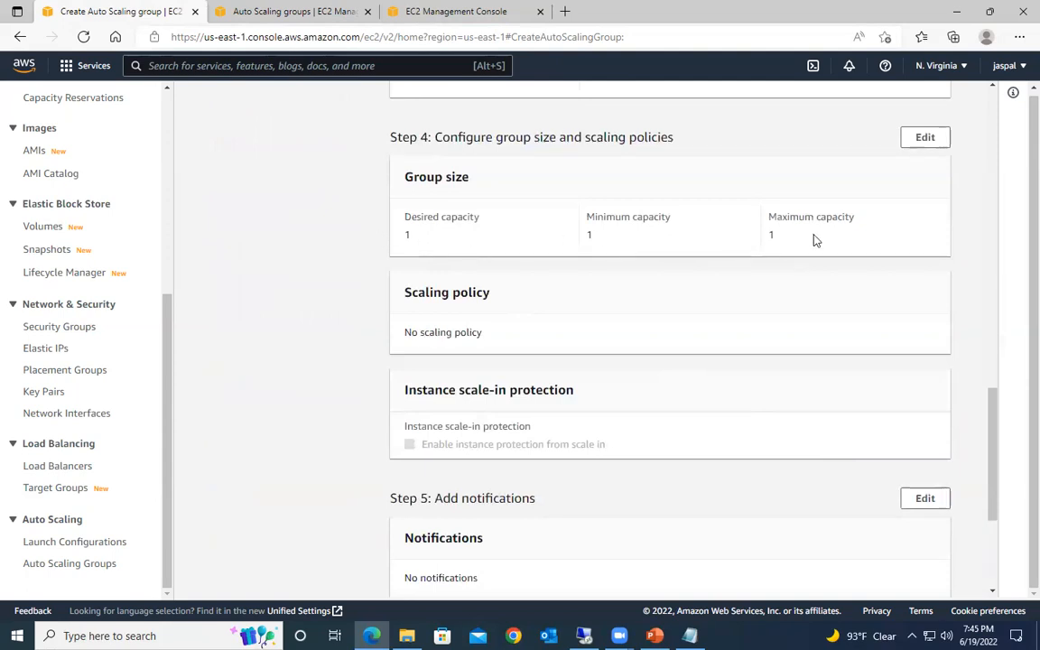
pyautogui.scroll(-3, 785, 343)
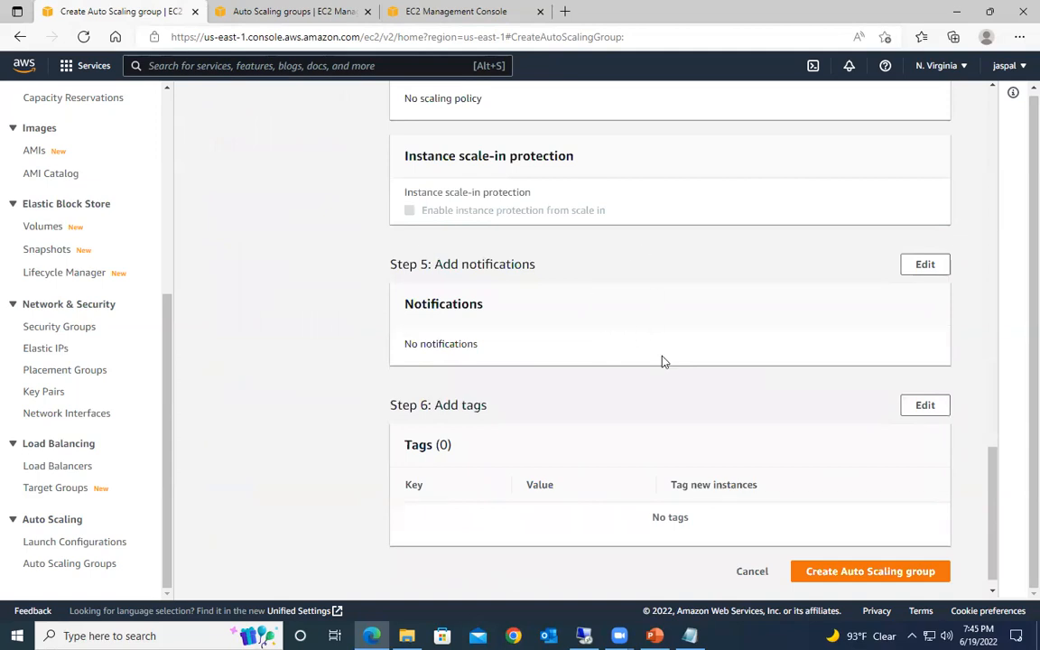
pyautogui.scroll(4, 586, 307)
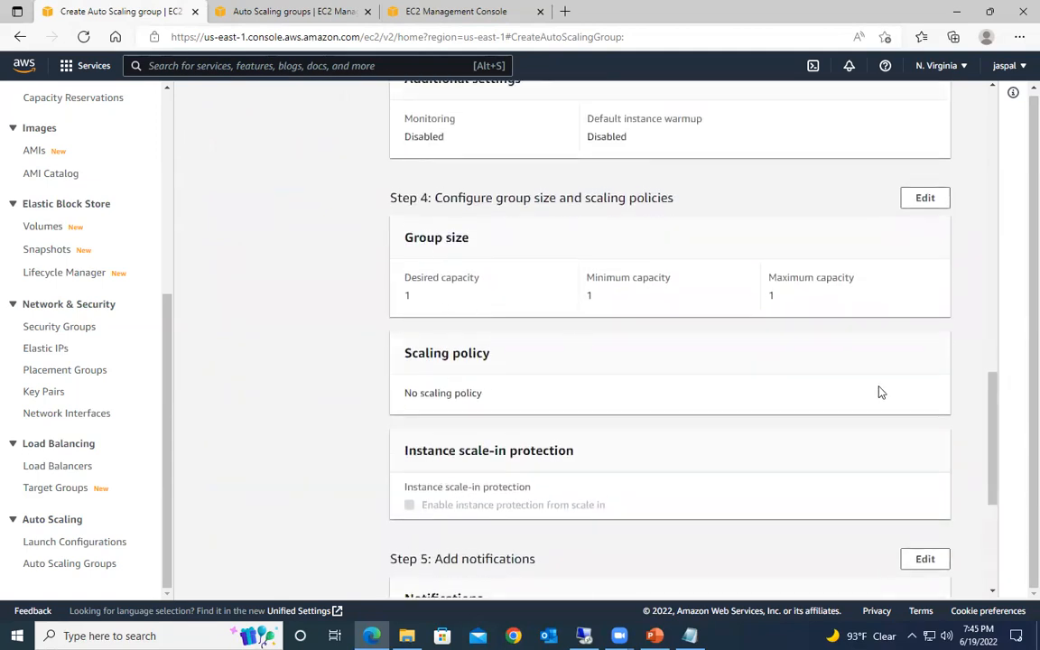
pyautogui.scroll(-4, 880, 393)
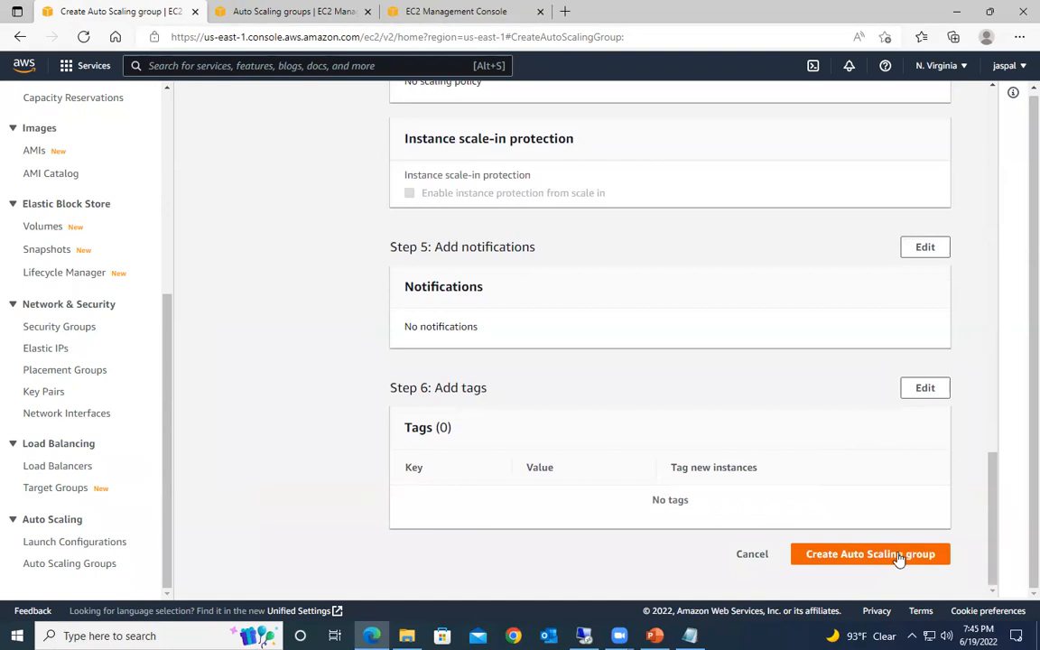
pyautogui.click(899, 556)
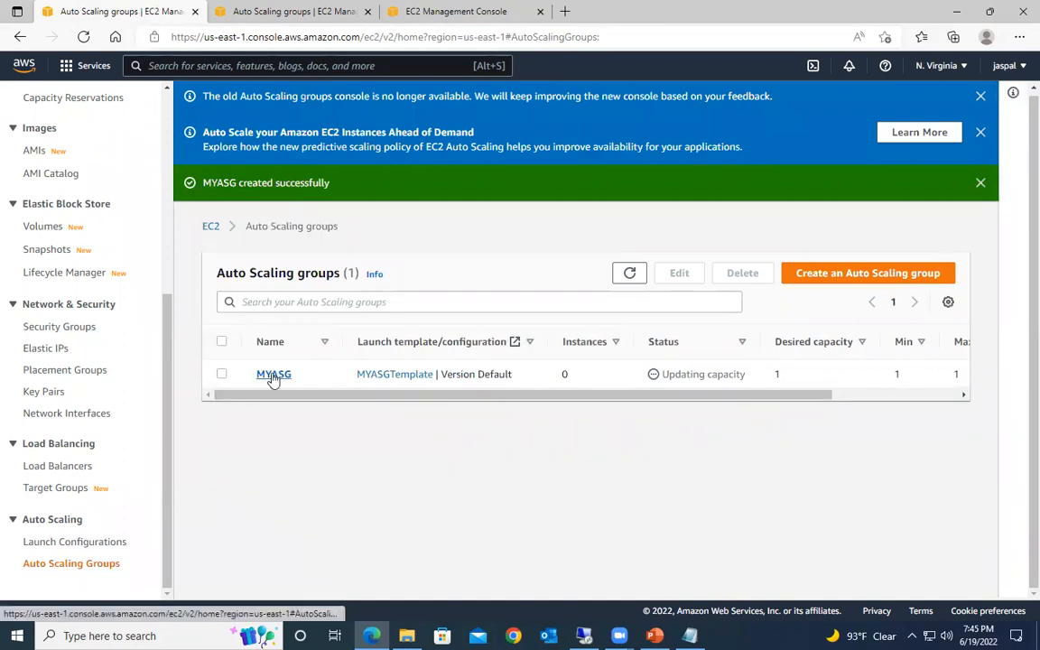
# Step: View load balancer MYALB, open the EC2 dashboard in a new tab, and list and refresh the running instances
pyautogui.click(63, 466)
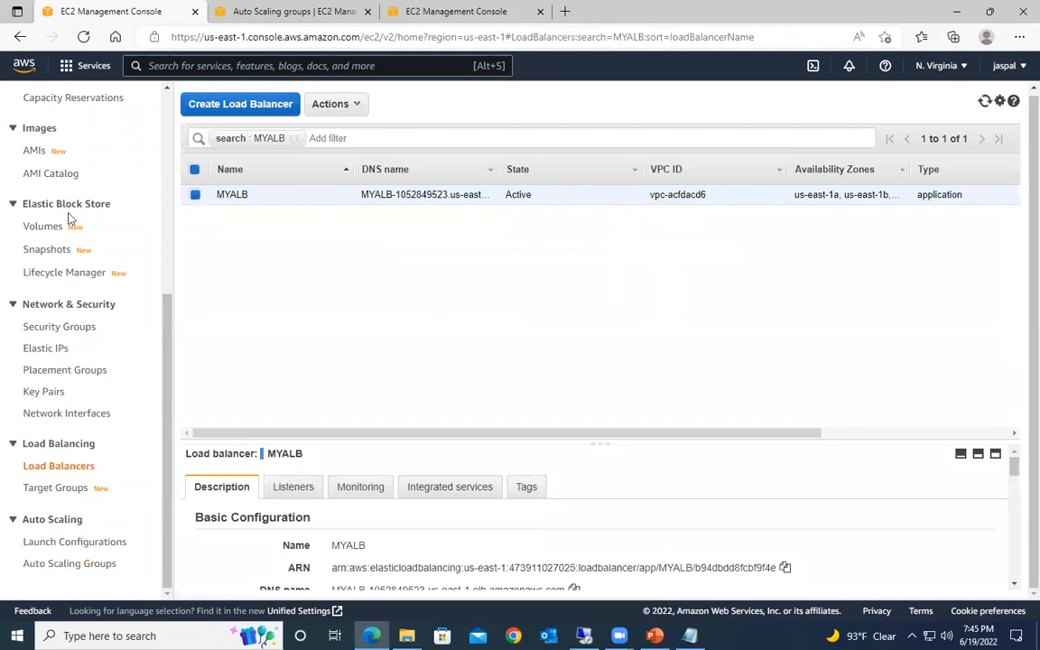
pyautogui.scroll(5, 51, 250)
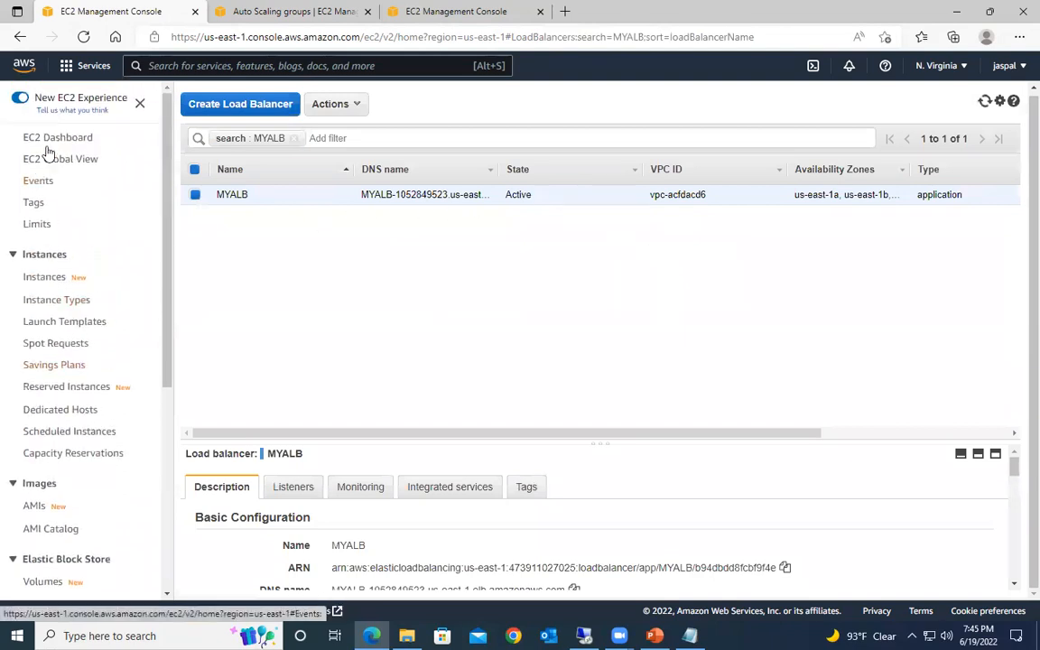
pyautogui.rightClick(79, 138)
pyautogui.click(136, 149)
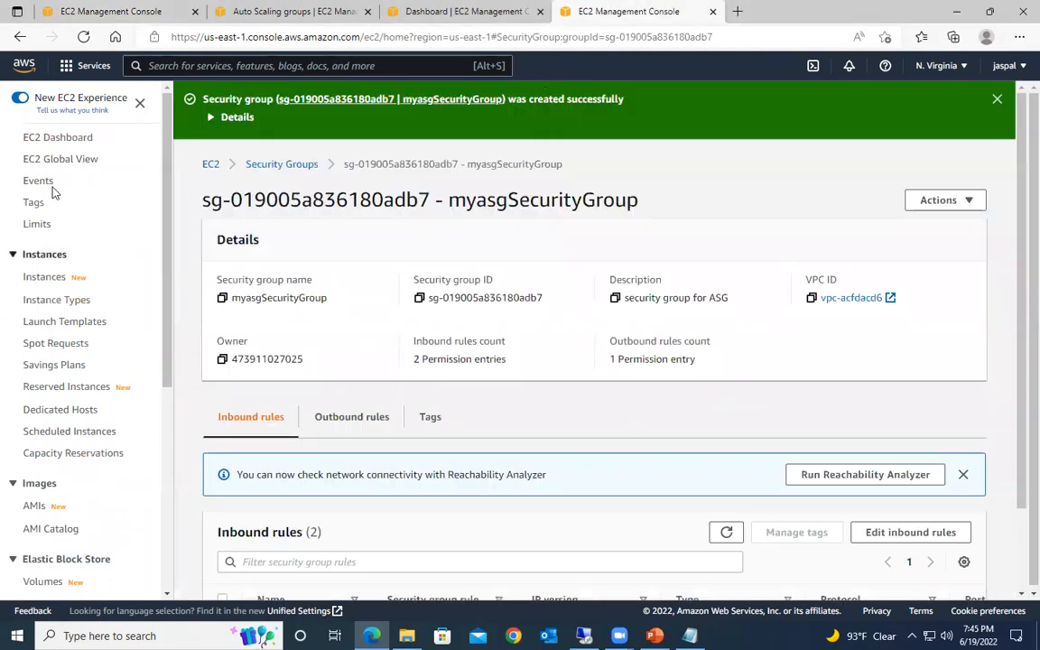
pyautogui.click(50, 140)
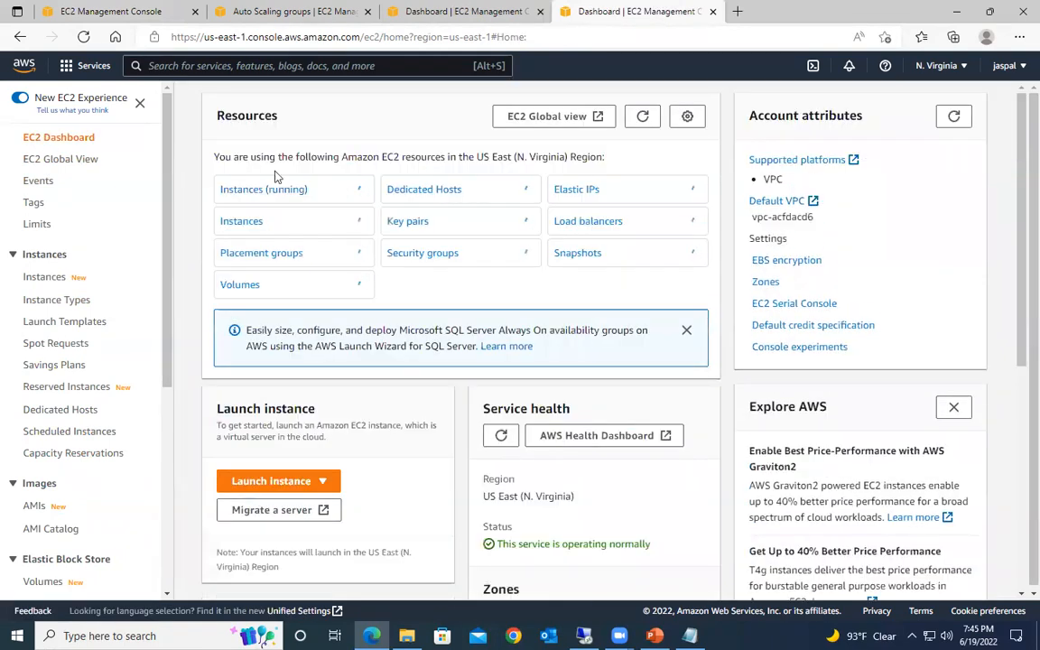
pyautogui.click(275, 194)
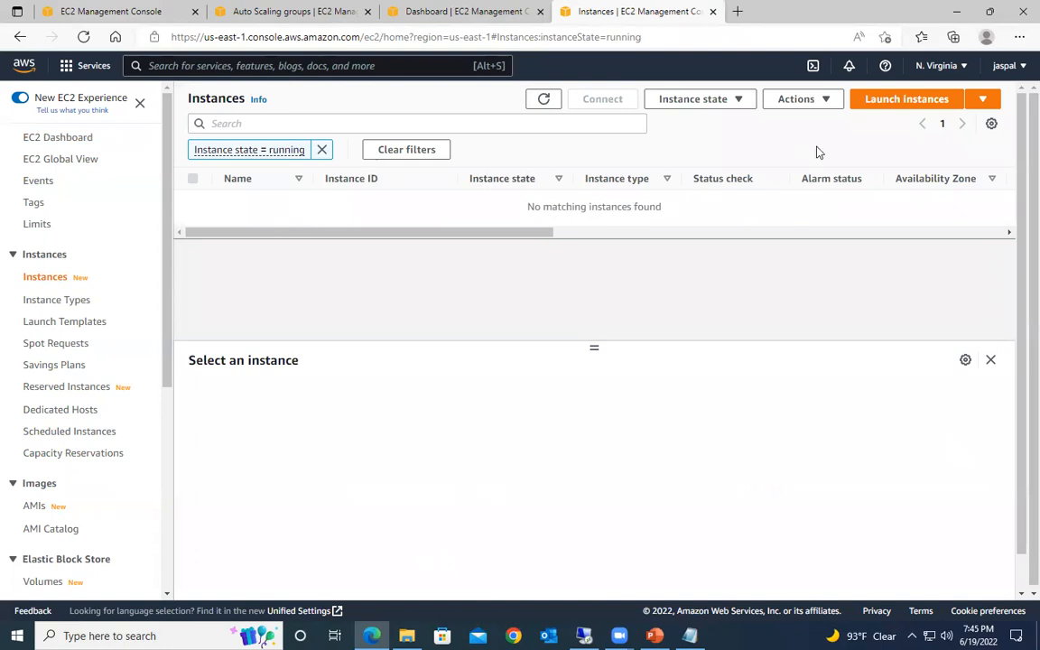
pyautogui.click(542, 98)
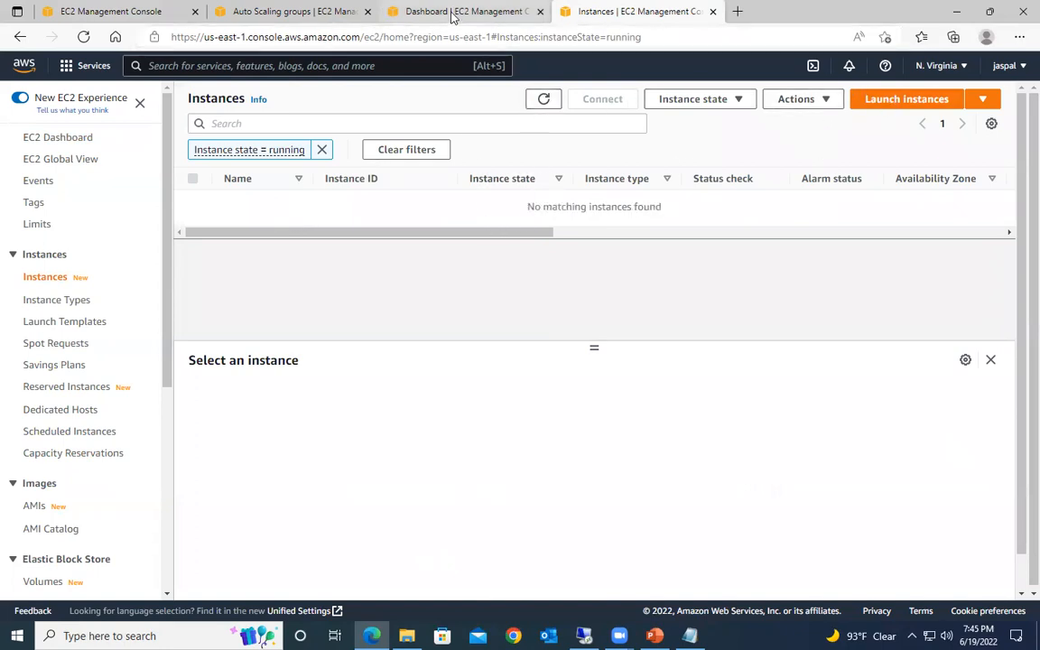
# Step: Switch to the other EC2 dashboard tab and list all instances regardless of state
pyautogui.click(453, 12)
pyautogui.click(249, 222)
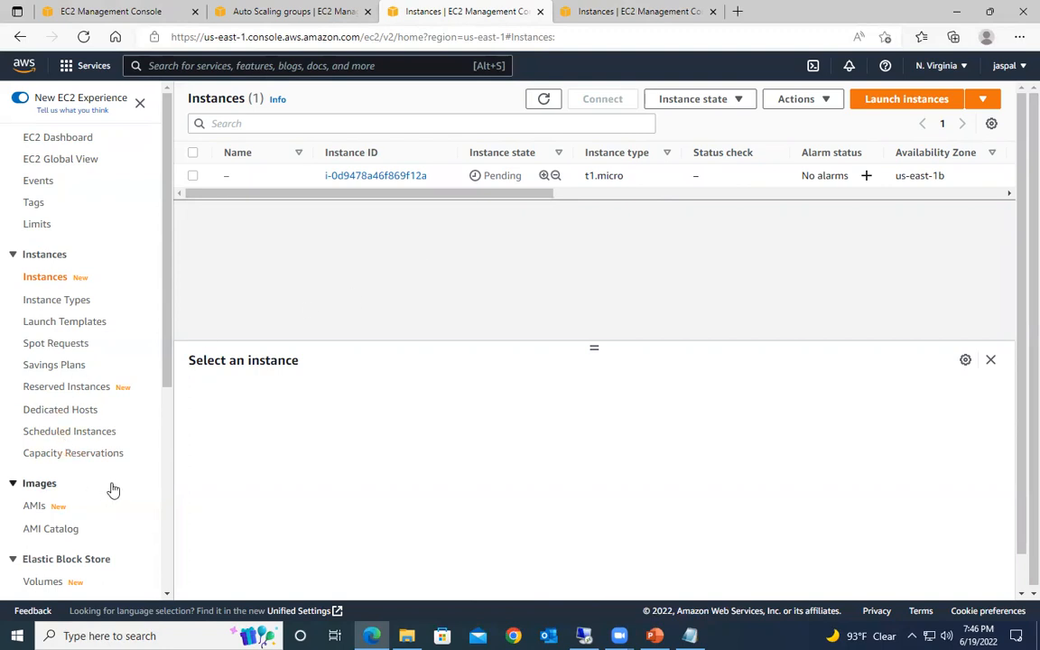
pyautogui.moveTo(169, 347); pyautogui.dragTo(170, 430)
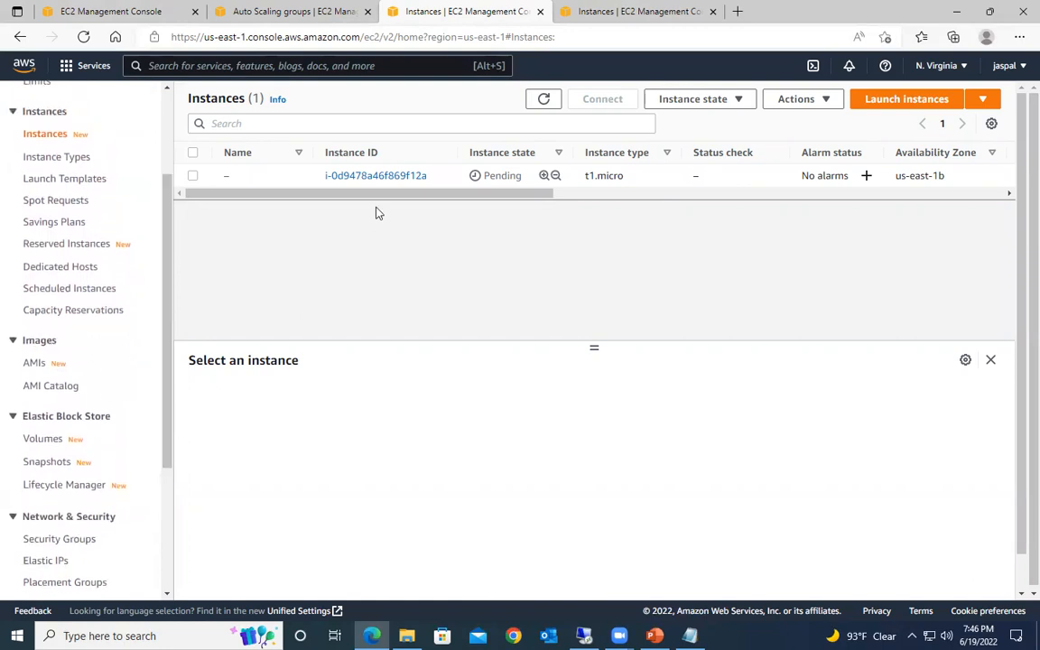
# Step: Open the details of the t1.micro instance in us-east-1b and examine its security group with the inbound and outbound rules
pyautogui.click(374, 179)
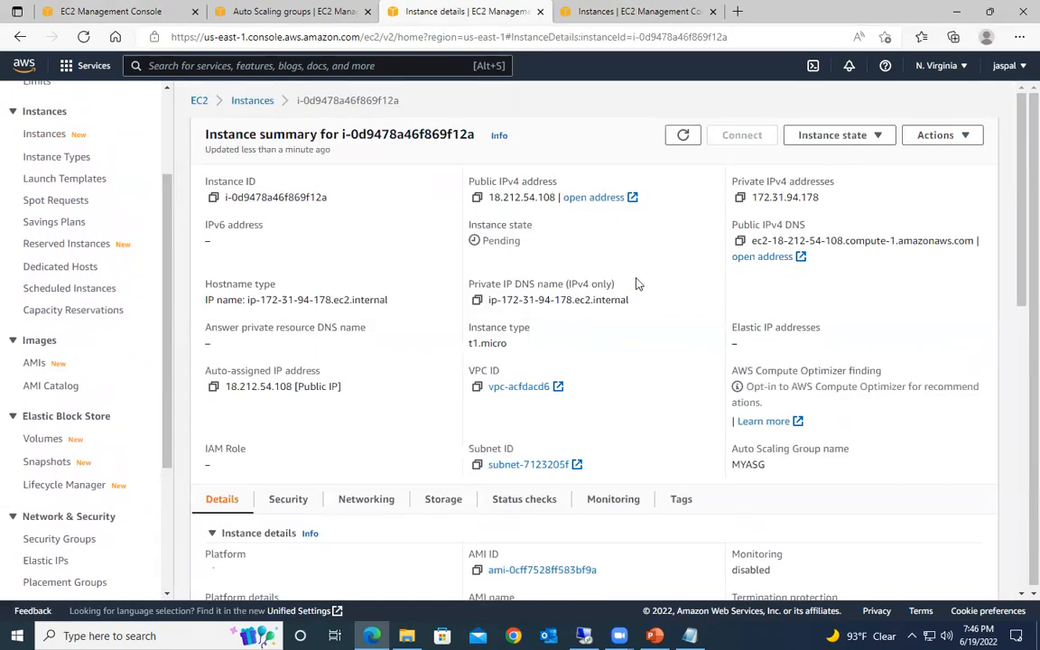
pyautogui.scroll(-2, 659, 289)
pyautogui.scroll(-2, 662, 292)
pyautogui.click(276, 189)
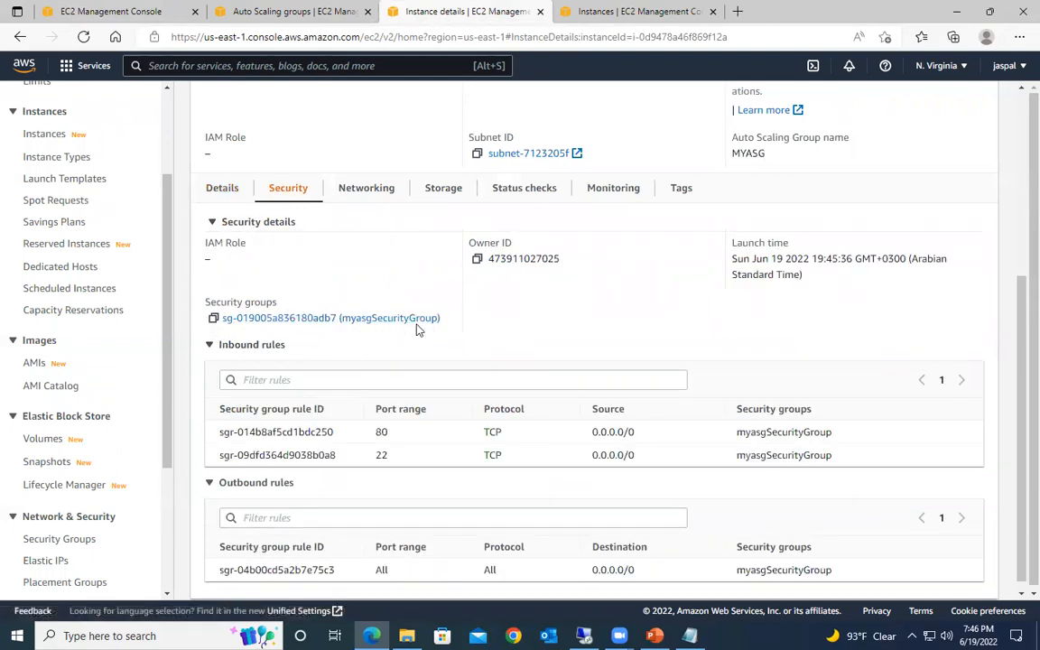
# Step: Open the load balancers list and view MYALB's basic configuration
pyautogui.scroll(-1, 271, 316)
pyautogui.scroll(-2, 81, 434)
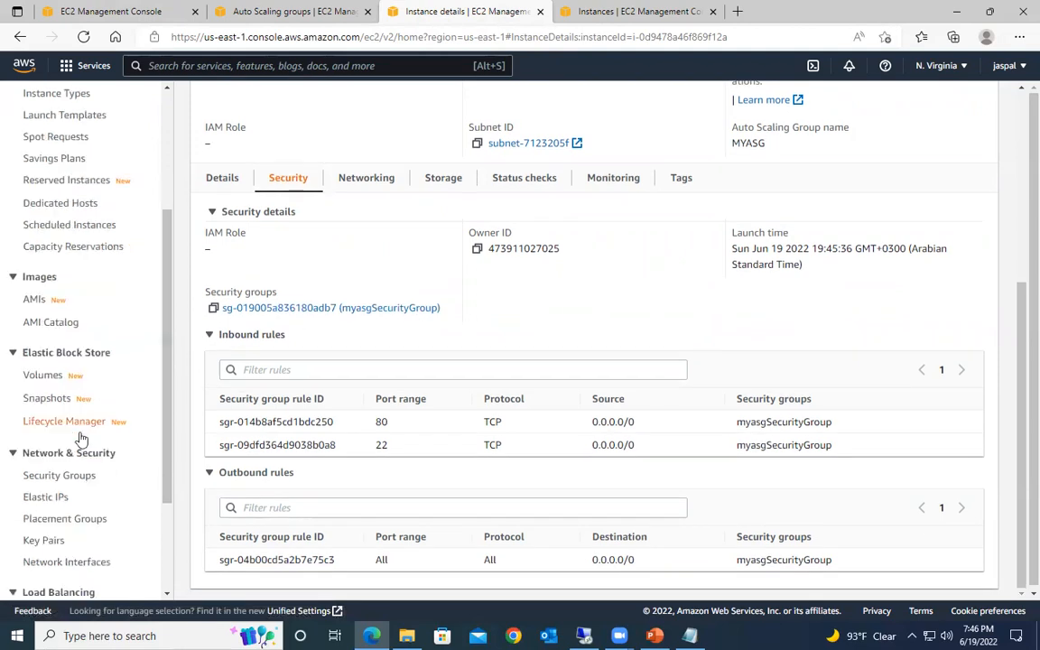
pyautogui.scroll(-1, 77, 456)
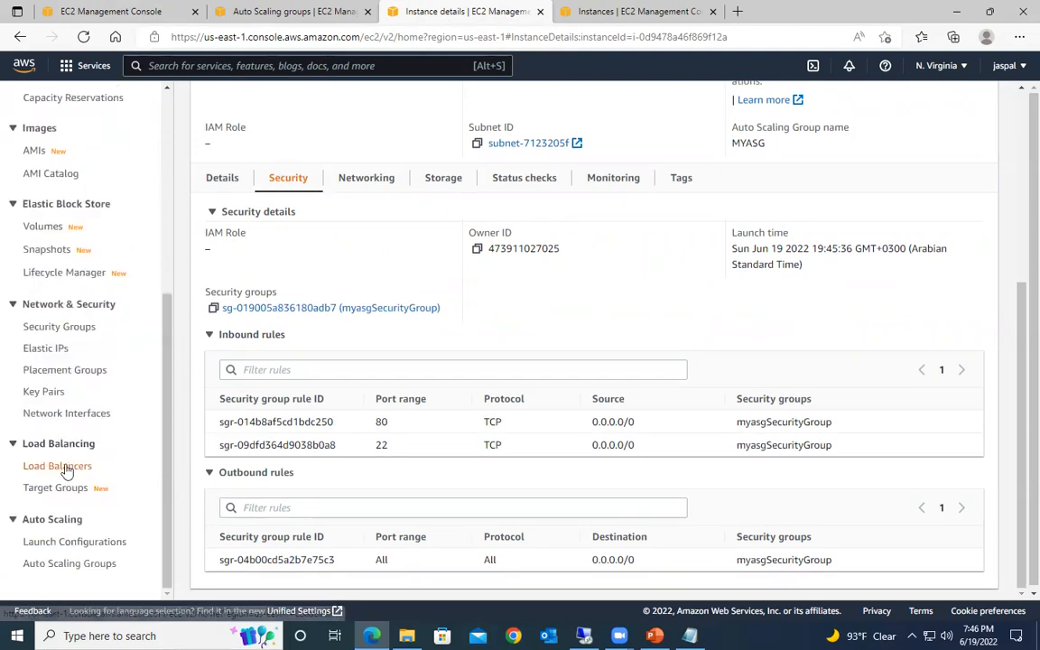
pyautogui.click(67, 465)
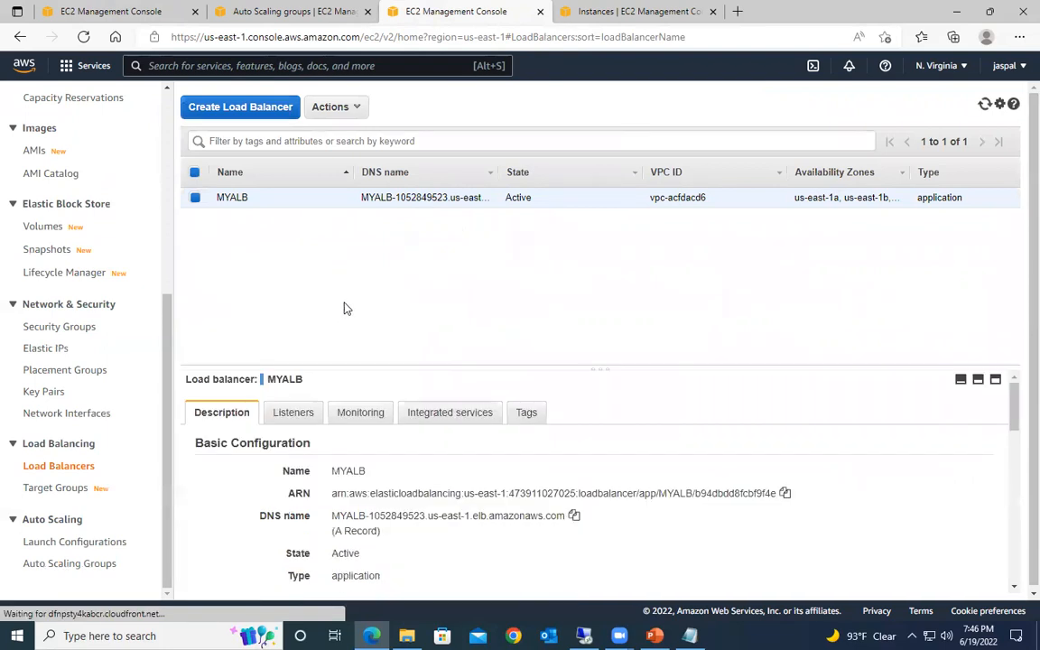
# Step: Return to the running instances list, refresh it, and open the details of the t1.micro instance in us-east-1b
pyautogui.click(291, 11)
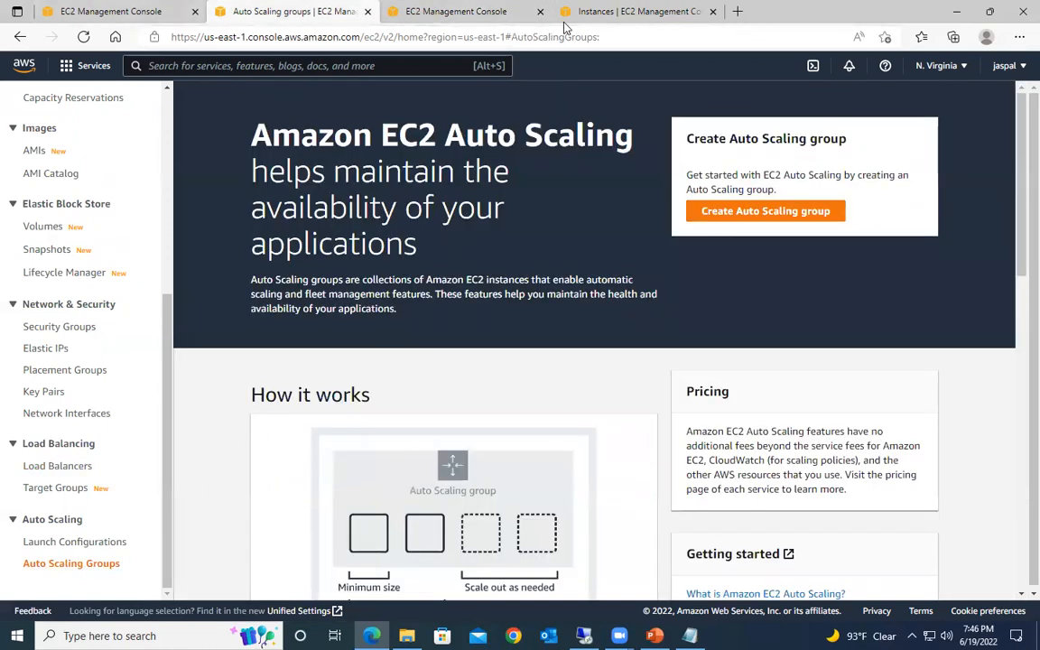
pyautogui.click(595, 11)
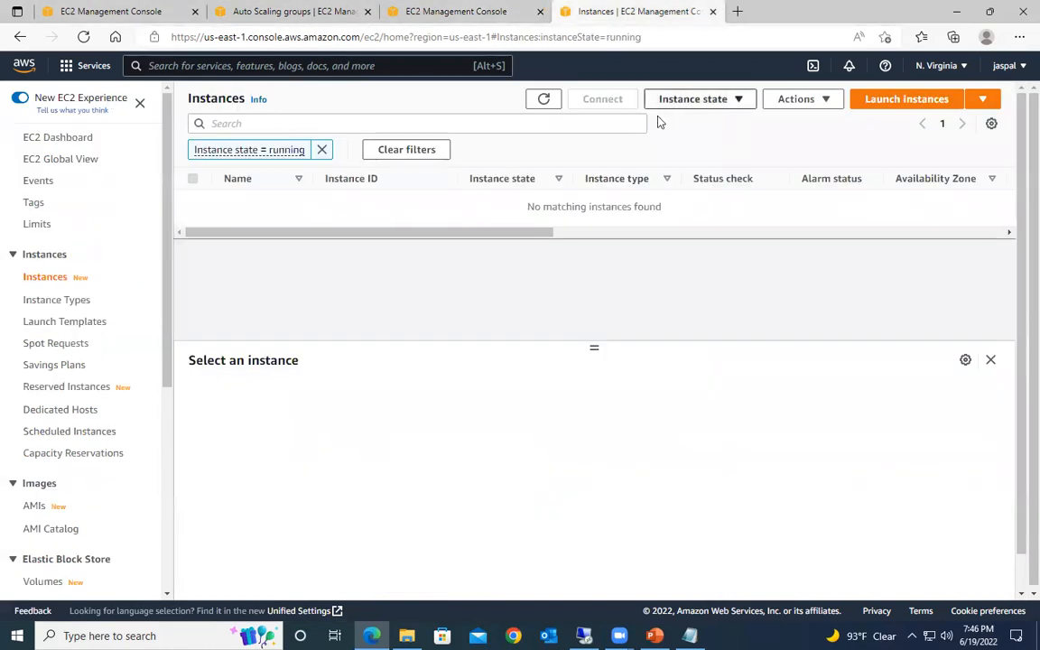
pyautogui.click(543, 99)
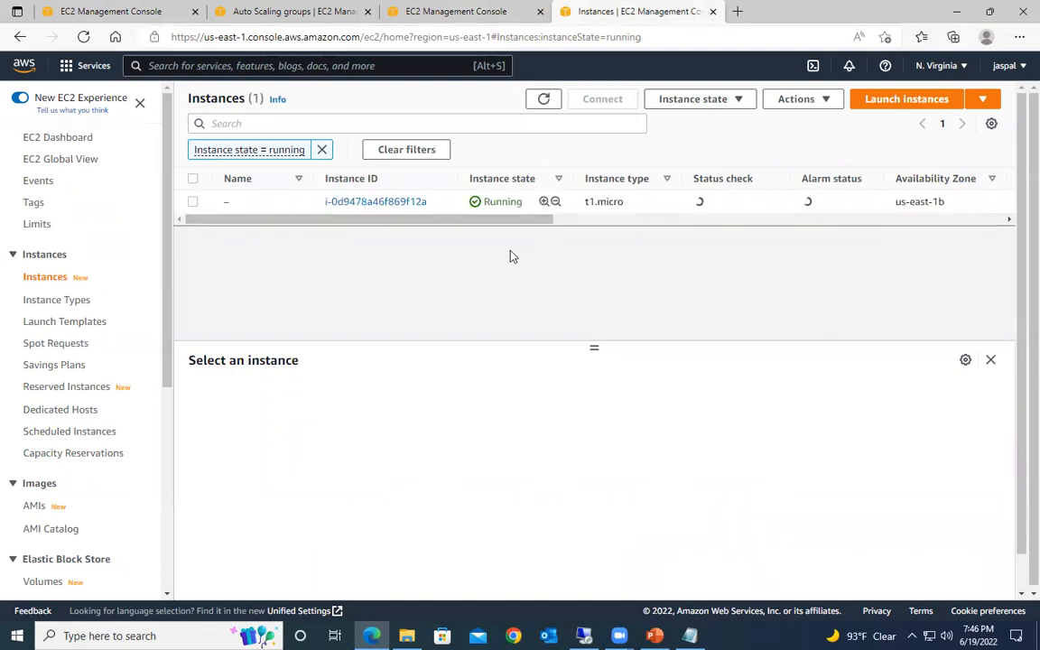
pyautogui.click(382, 202)
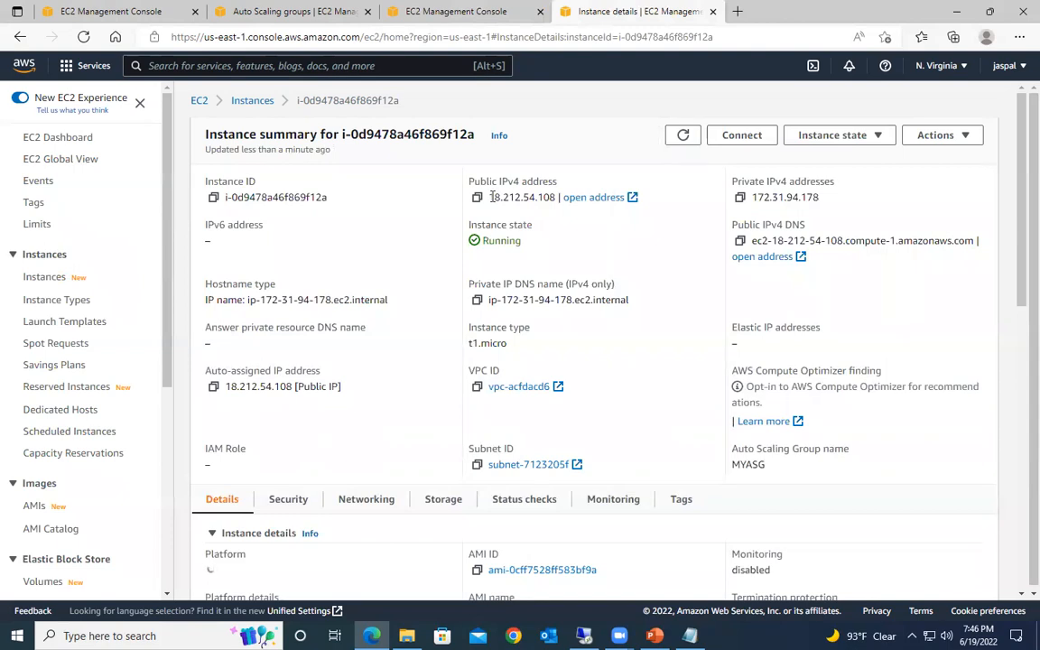
# Step: Copy the instance's public IPv4 address 18.212.54.108 and enter it as the address in a new browser tab
pyautogui.doubleClick(544, 196)
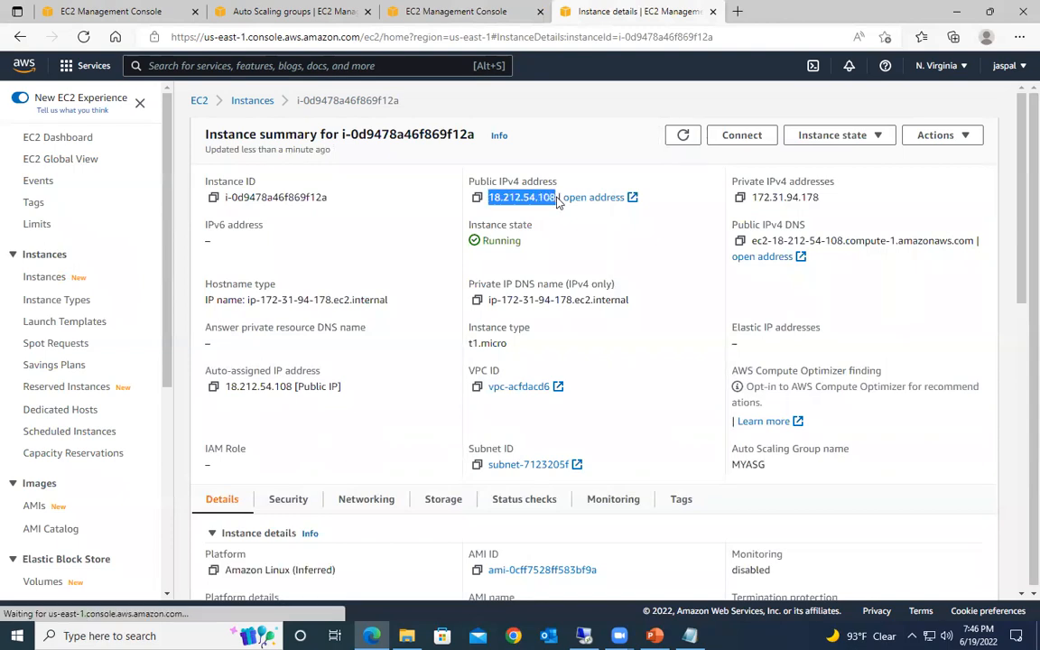
pyautogui.rightClick(533, 201)
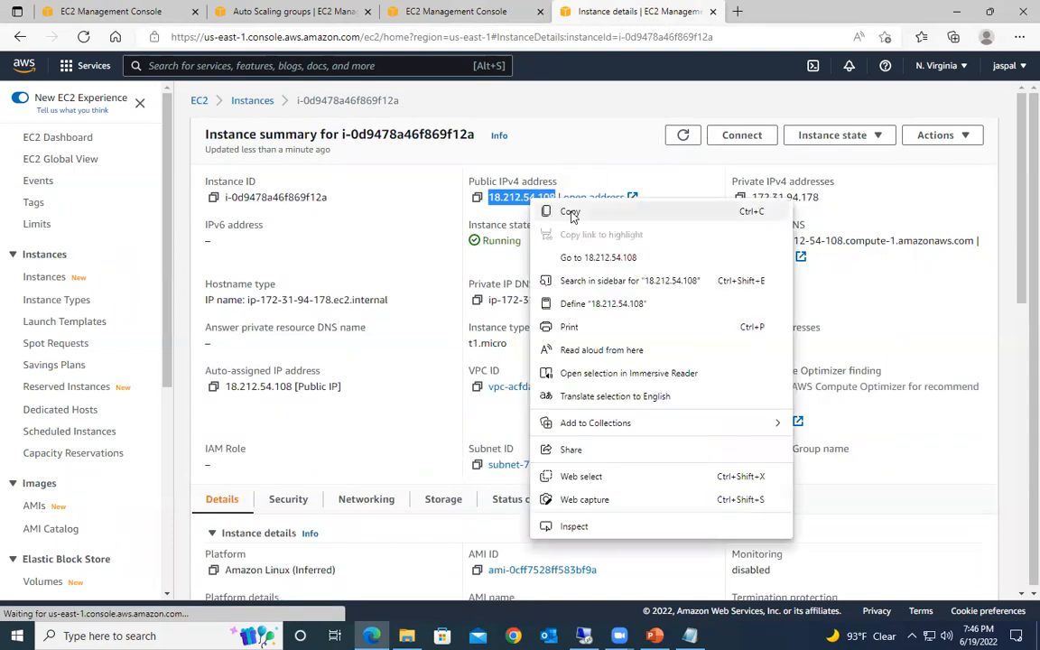
pyautogui.click(571, 213)
pyautogui.click(737, 11)
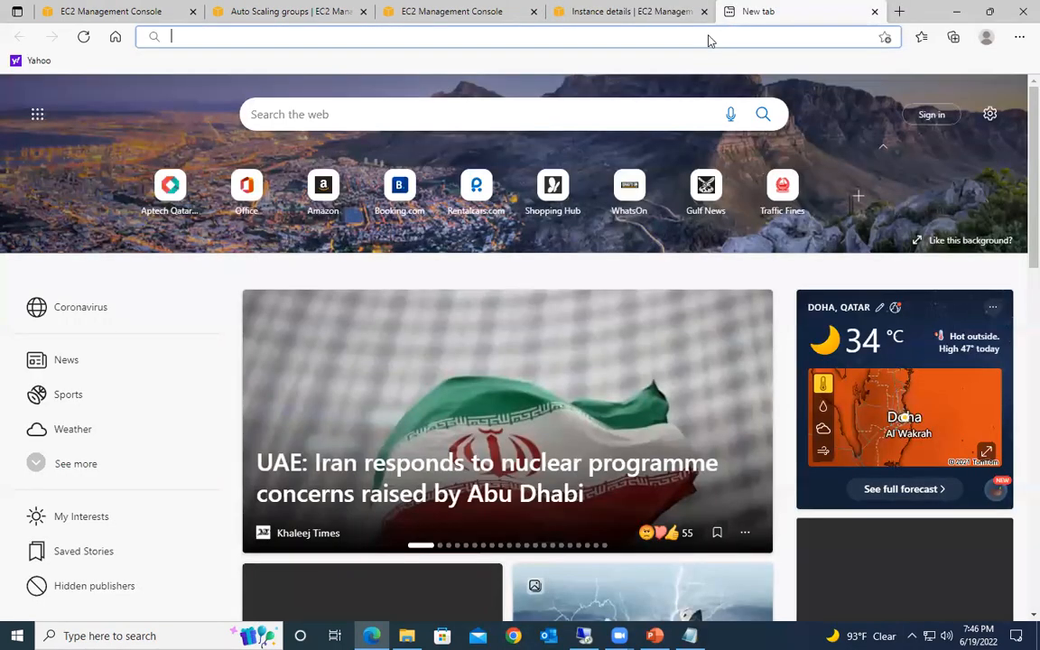
pyautogui.rightClick(708, 39)
pyautogui.click(748, 169)
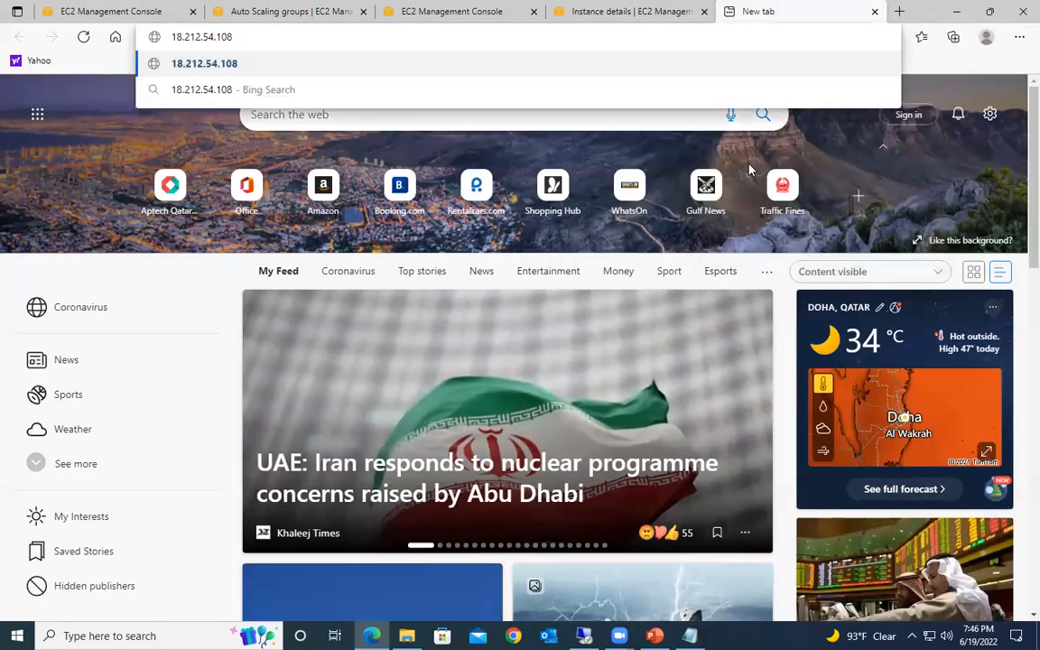
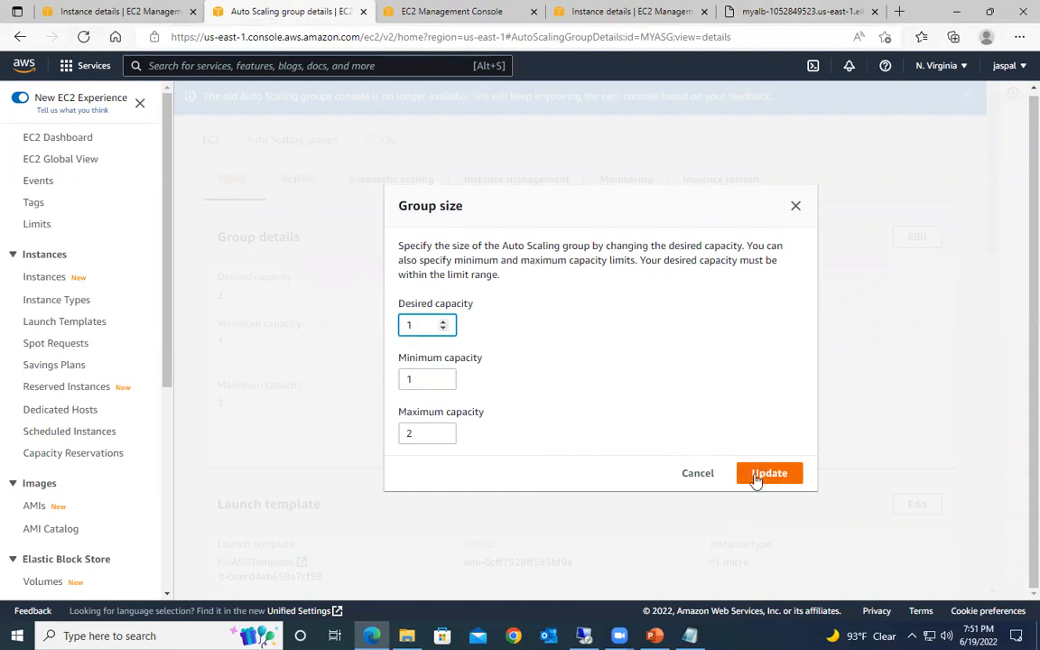
# Step: Set MYASG's maximum capacity to 1, update the group size, and review the group details
pyautogui.click(443, 431)
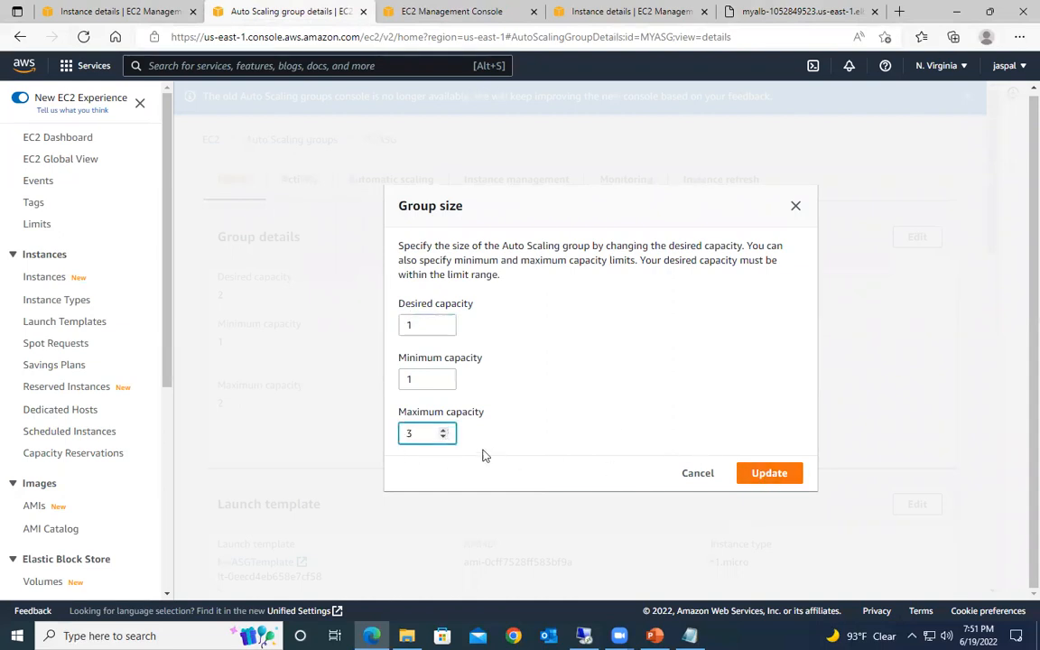
pyautogui.click(766, 480)
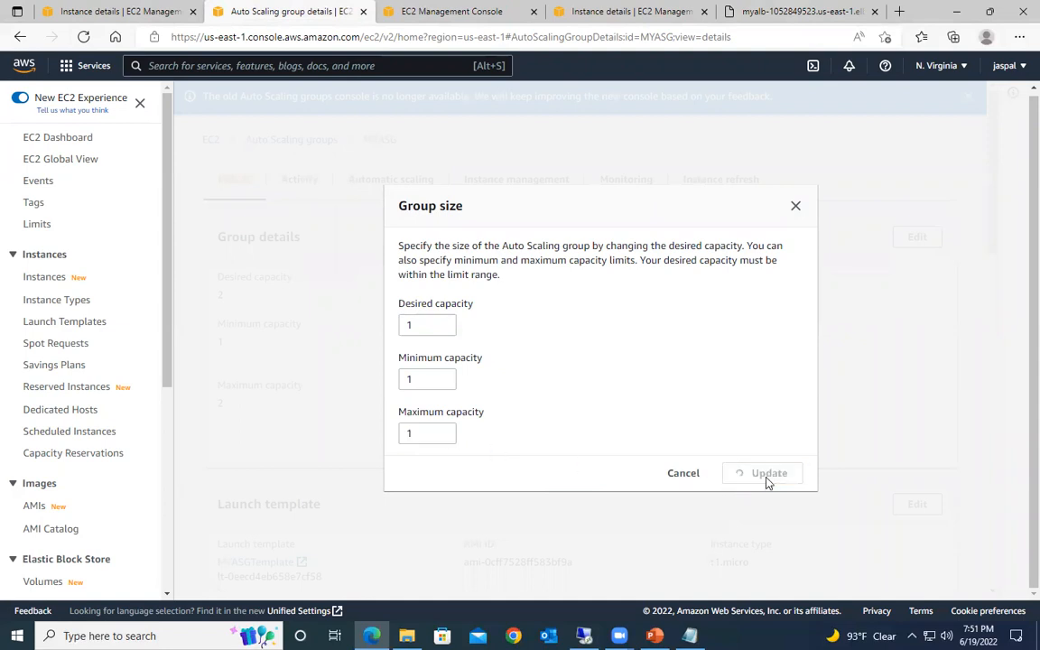
pyautogui.scroll(-5, 390, 387)
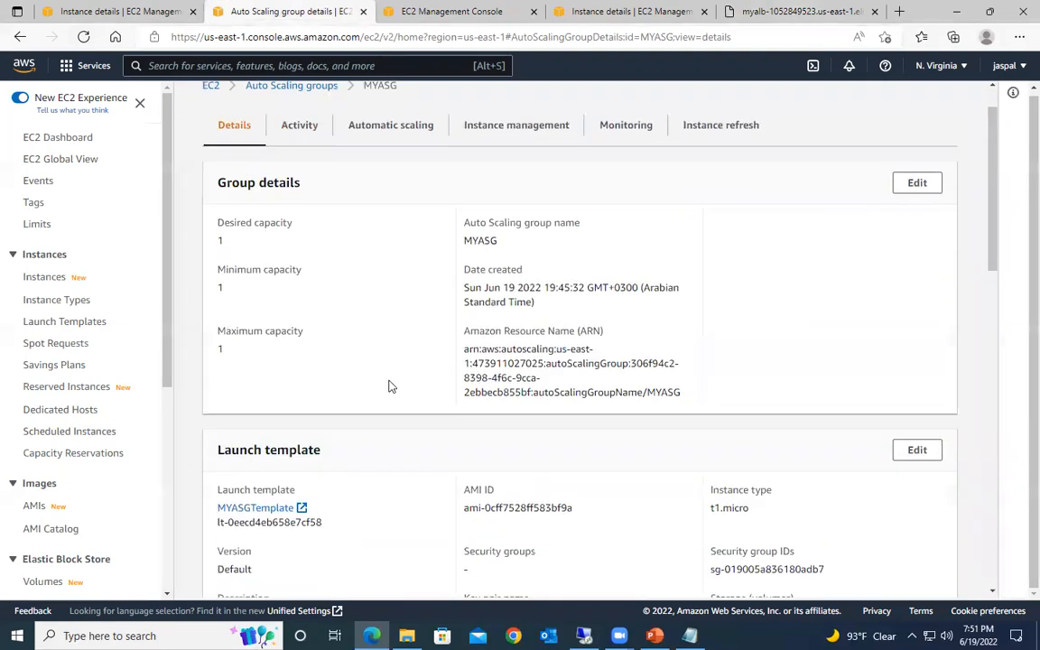
pyautogui.scroll(2, 374, 285)
pyautogui.scroll(5, 373, 285)
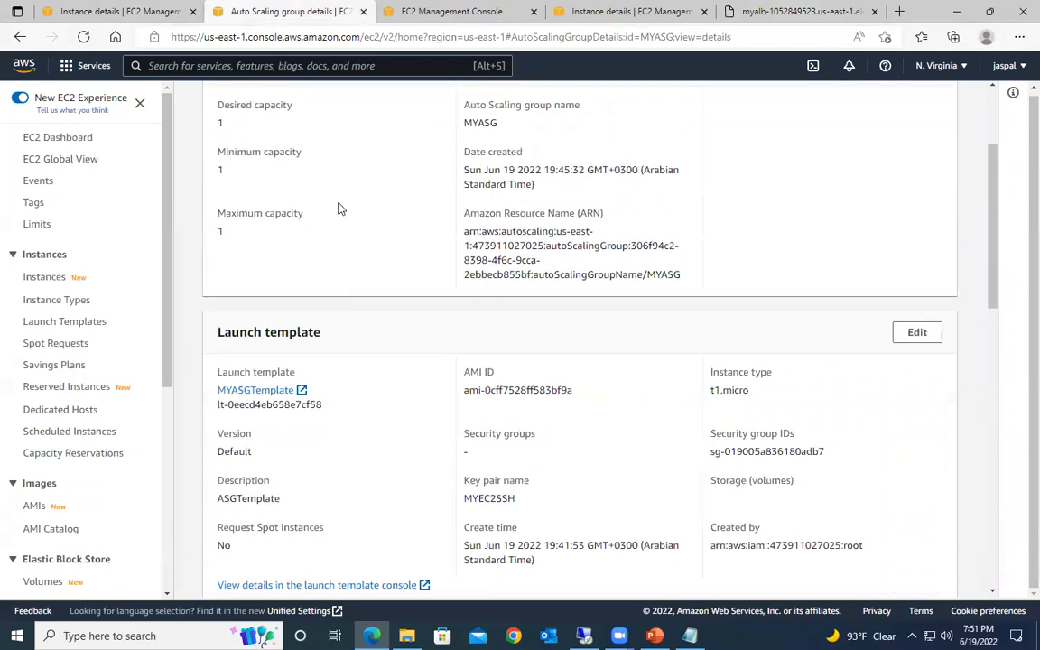
# Step: Refresh MYASG's activity history until the instance termination entry is listed, and highlight that entry
pyautogui.click(305, 182)
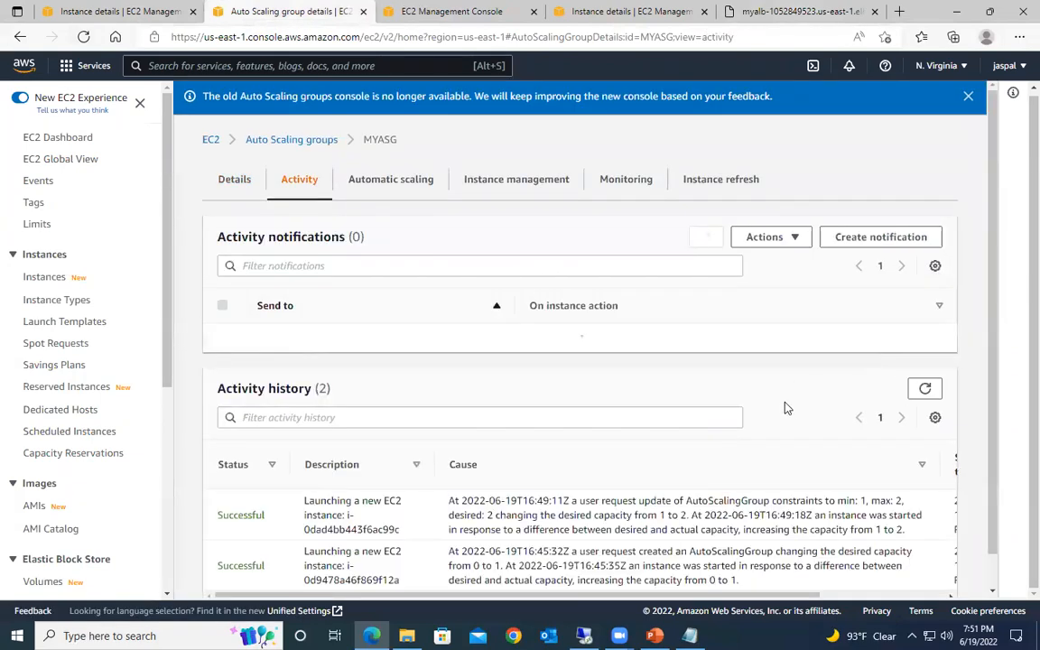
pyautogui.scroll(-1, 782, 415)
pyautogui.click(924, 404)
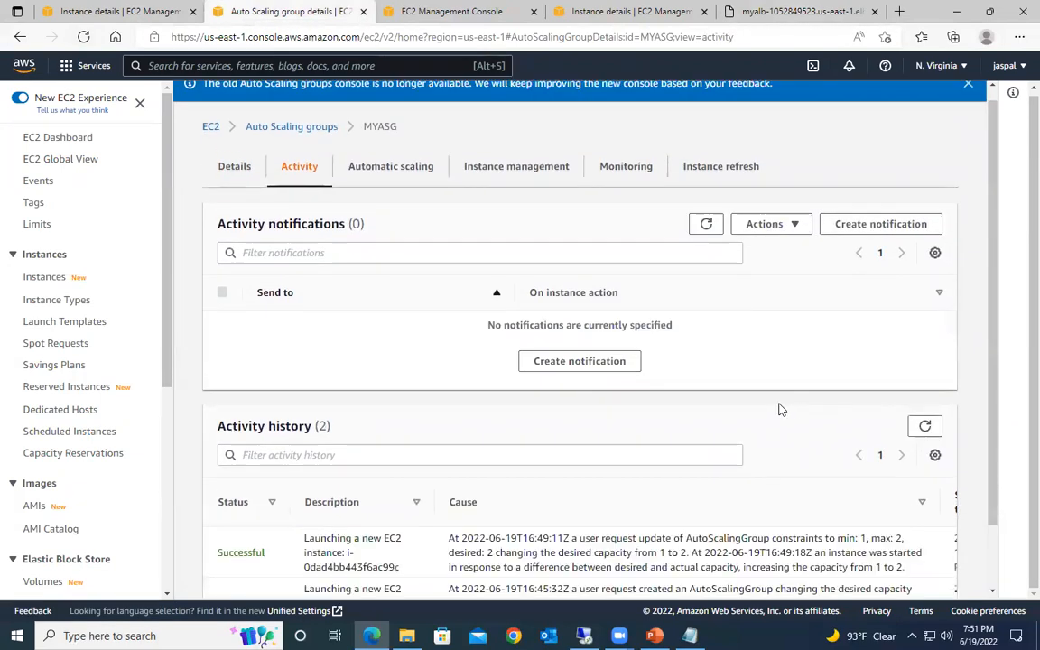
pyautogui.scroll(-2, 779, 409)
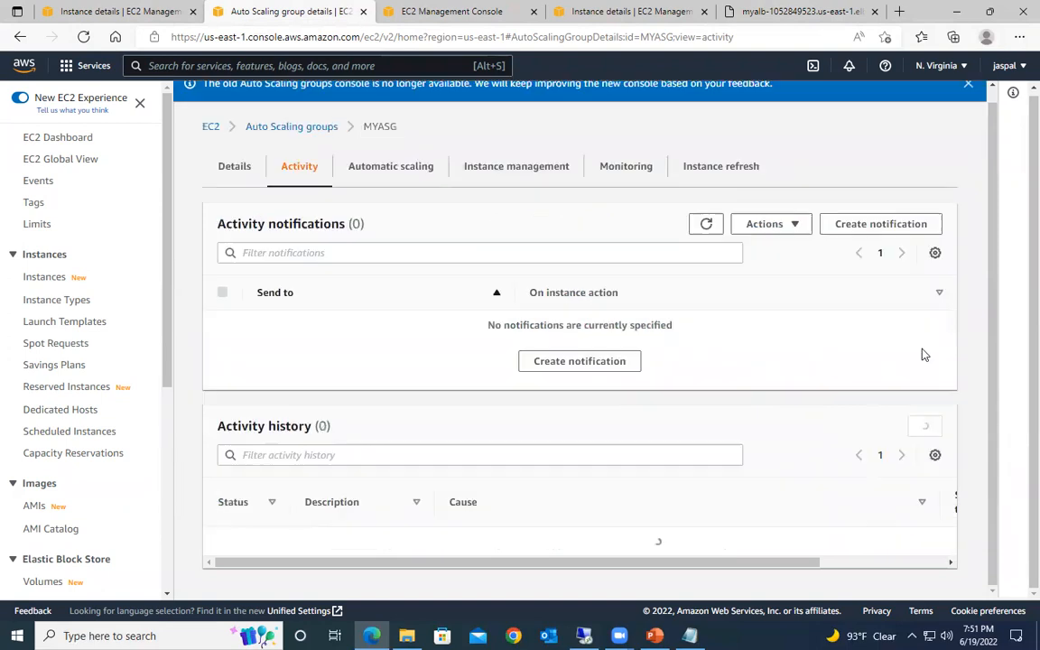
pyautogui.scroll(2, 921, 353)
pyautogui.scroll(-2, 854, 404)
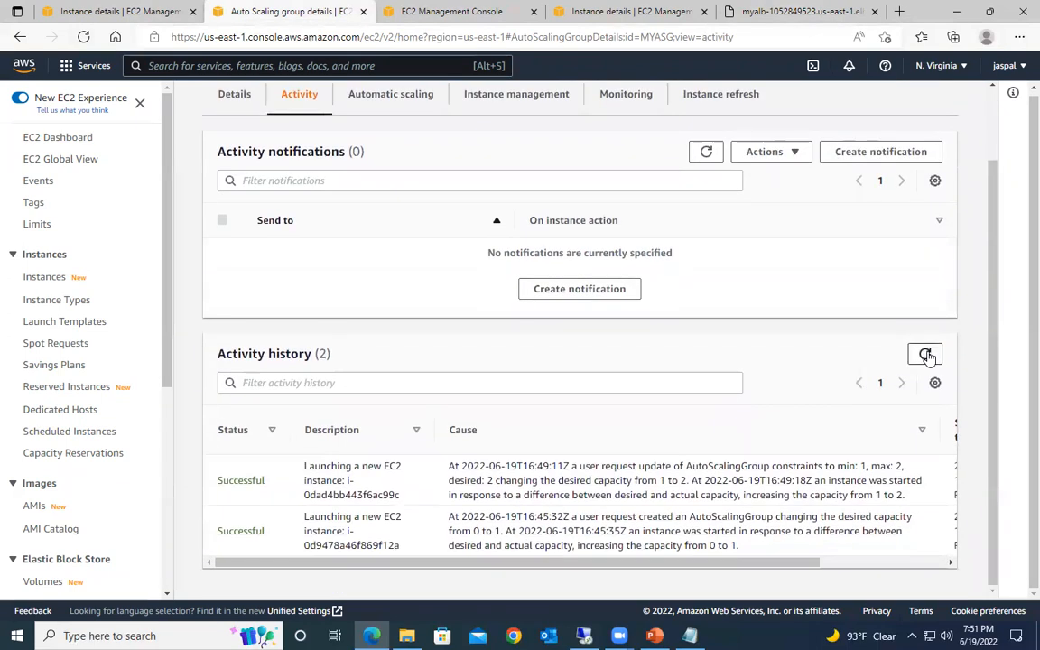
pyautogui.click(925, 355)
pyautogui.scroll(2, 924, 354)
pyautogui.scroll(-2, 920, 361)
pyautogui.click(923, 355)
pyautogui.scroll(2, 923, 355)
pyautogui.scroll(-4, 893, 379)
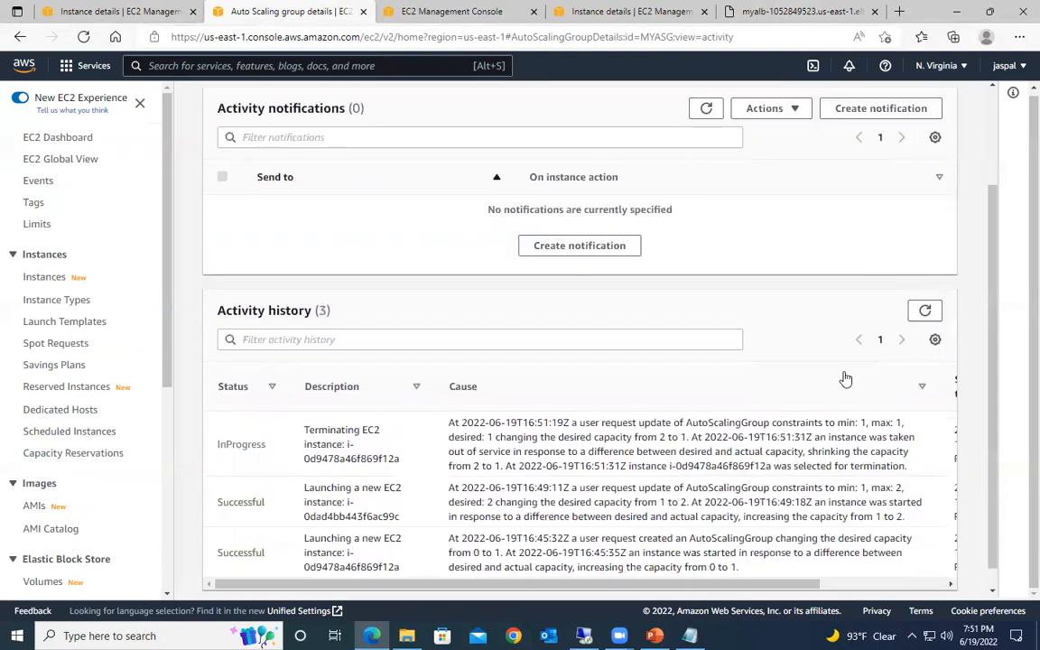
pyautogui.moveTo(226, 416); pyautogui.dragTo(772, 445)
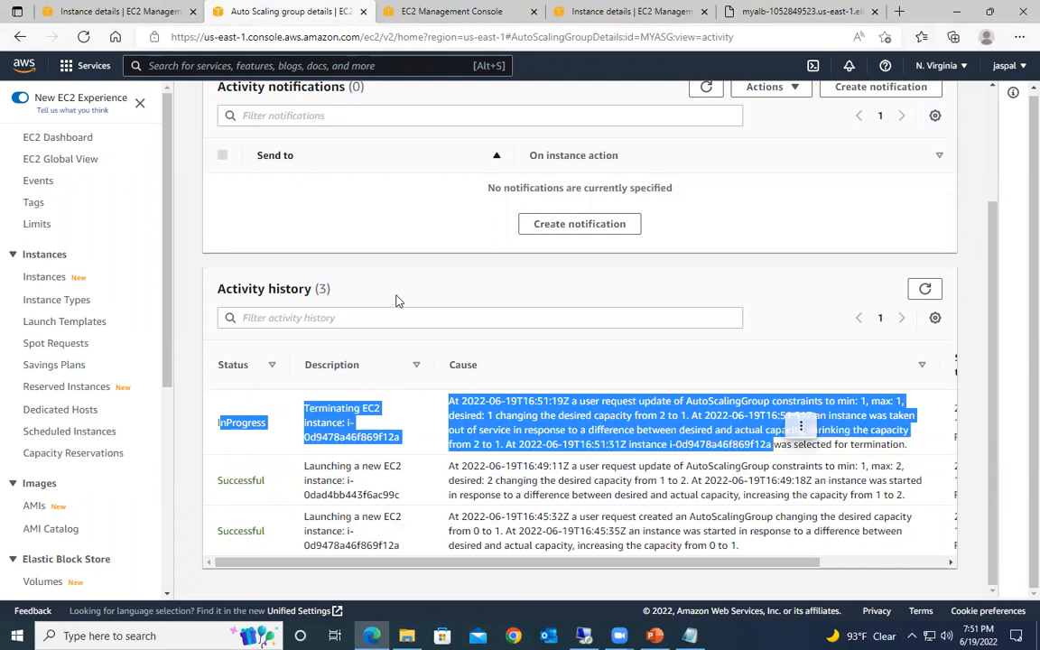
pyautogui.scroll(1, 394, 299)
# Step: List all instances from the EC2 dashboard and refresh the list to check their states
pyautogui.click(120, 12)
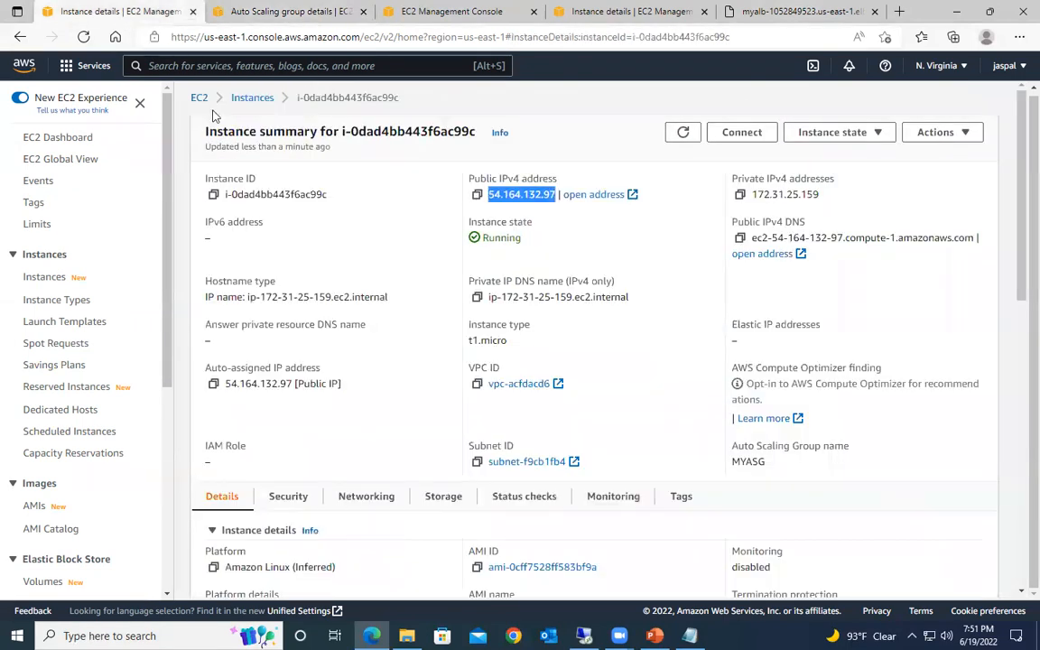
pyautogui.click(63, 137)
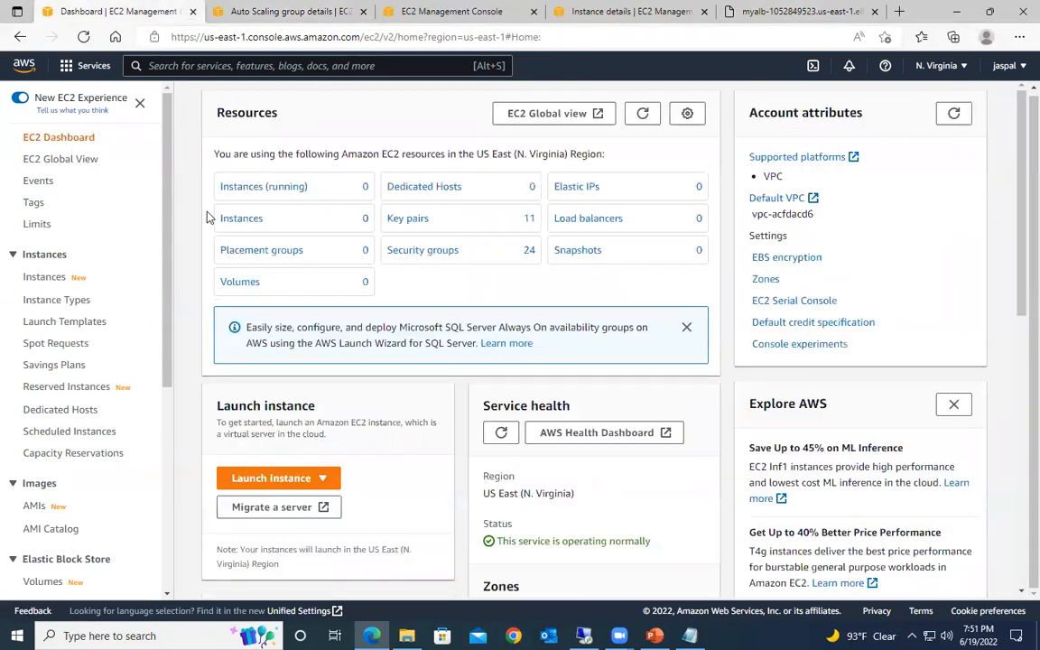
pyautogui.click(241, 219)
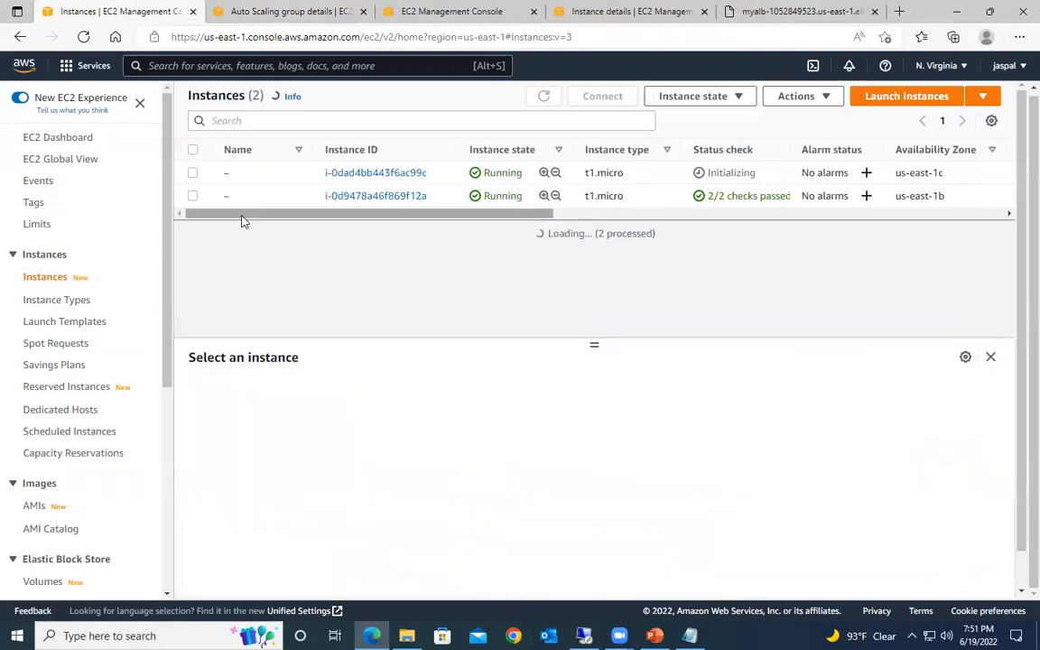
pyautogui.click(544, 95)
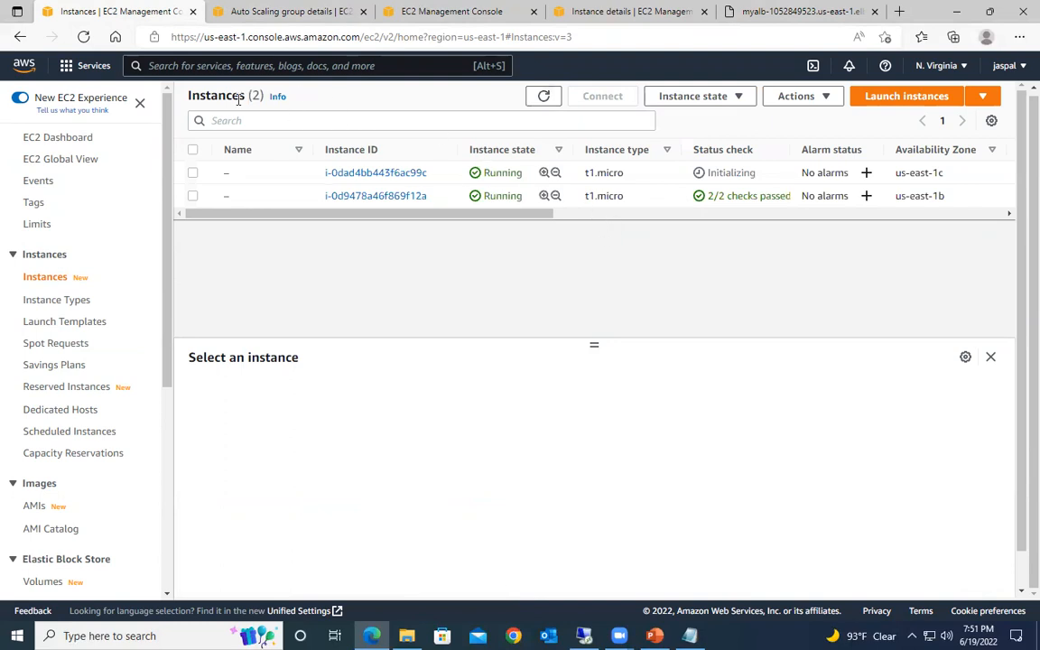
pyautogui.click(543, 96)
pyautogui.click(544, 96)
# Step: Return from MYASG's details to the Auto Scaling groups list and dismiss both notification banners
pyautogui.click(301, 14)
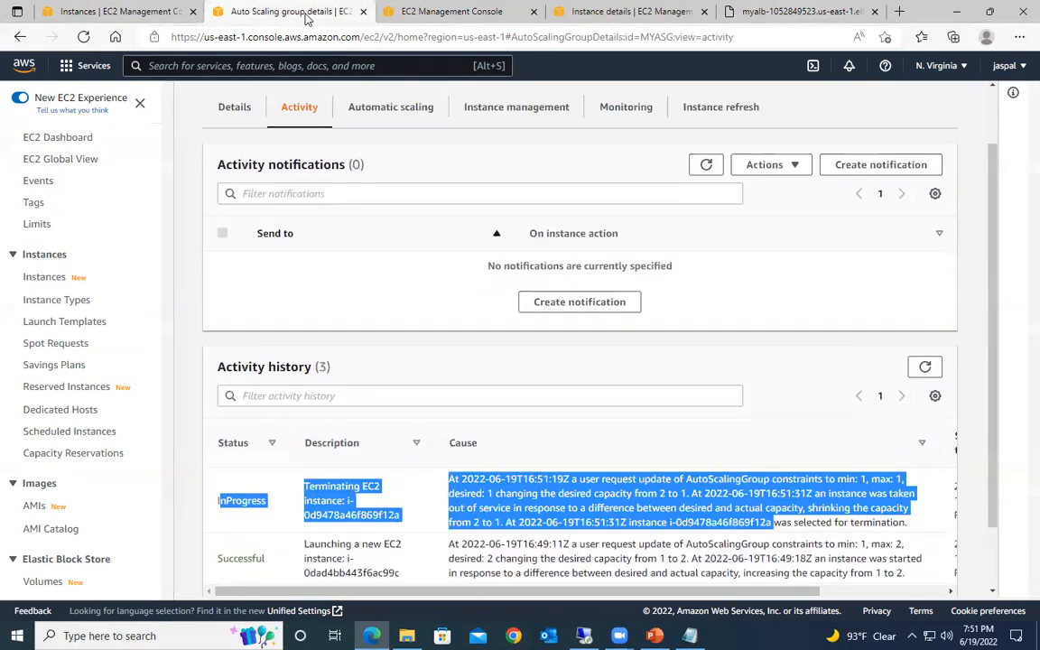
pyautogui.click(233, 108)
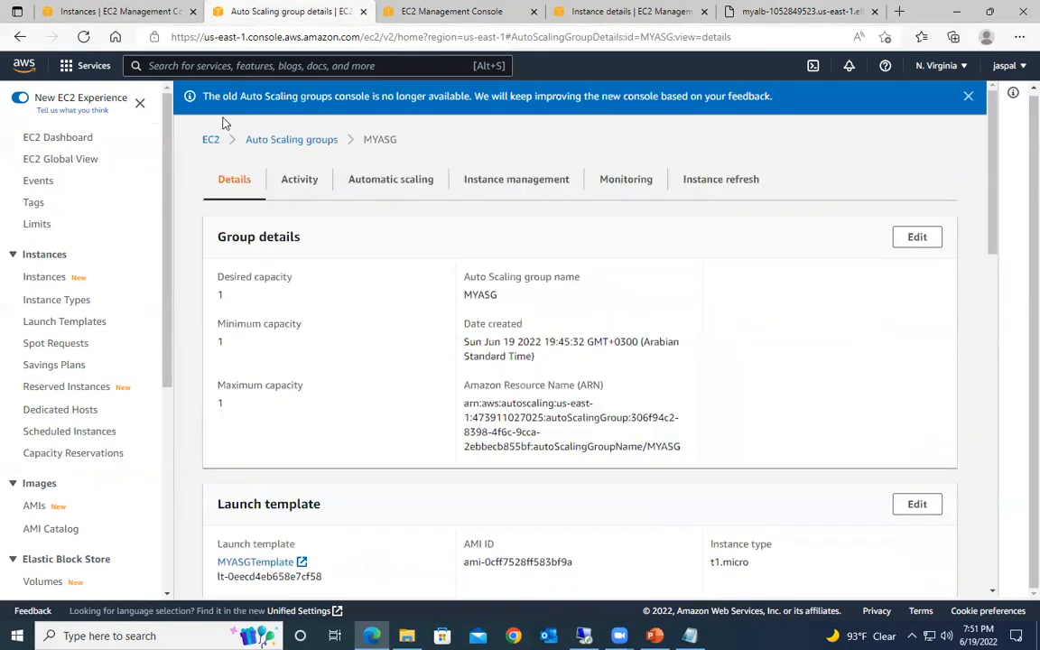
pyautogui.click(281, 141)
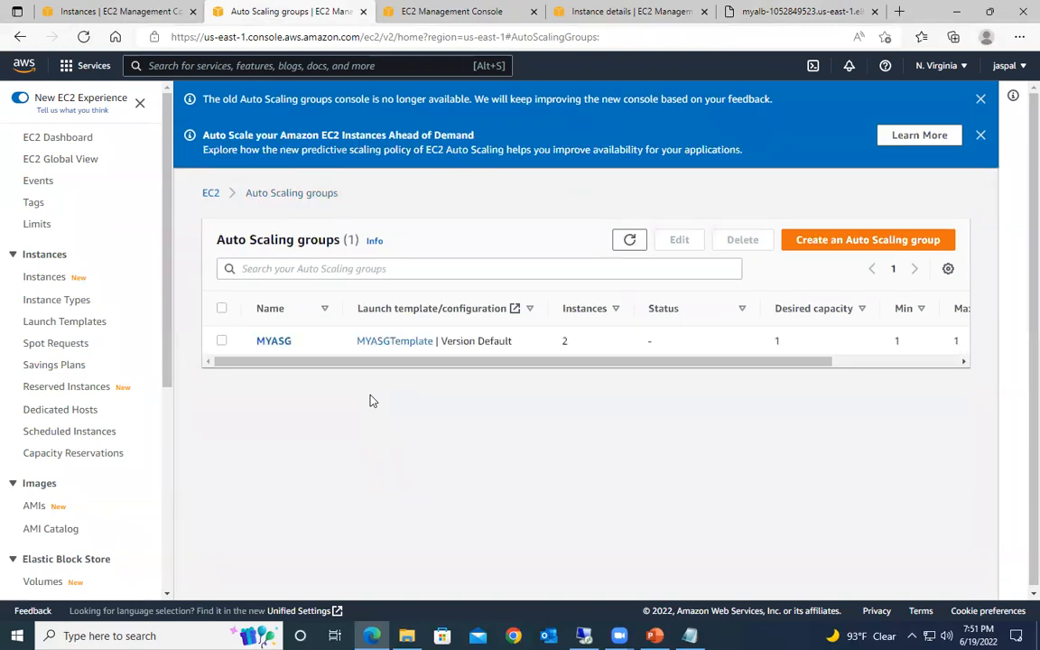
pyautogui.click(981, 136)
pyautogui.click(979, 100)
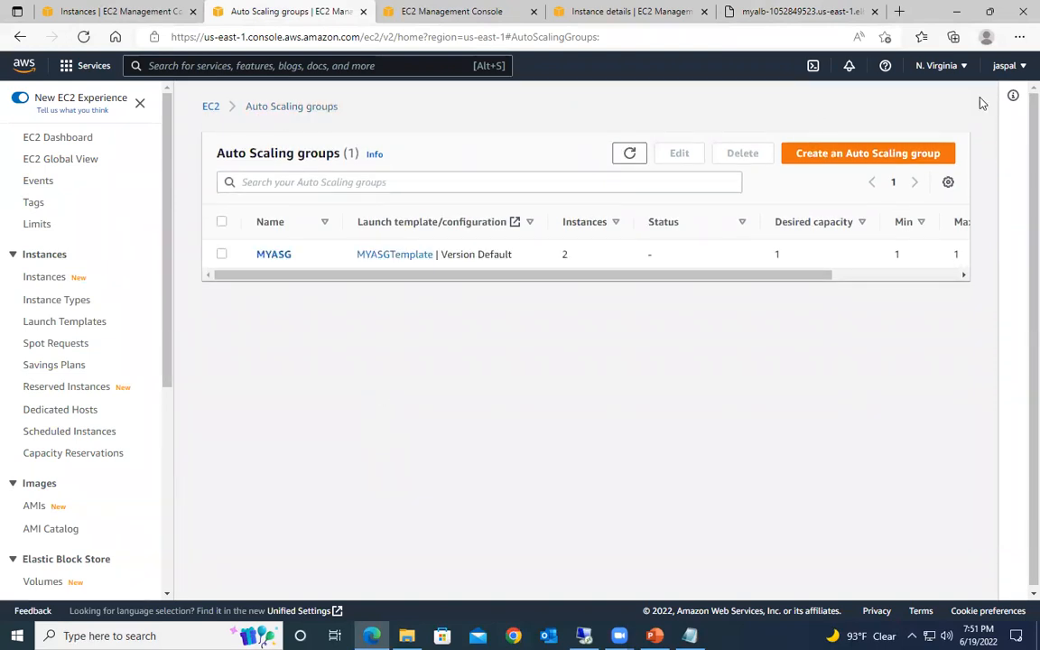
# Step: Glance at load balancer MYALB, go back to the list of all instances, and refresh it
pyautogui.click(622, 12)
pyautogui.click(468, 13)
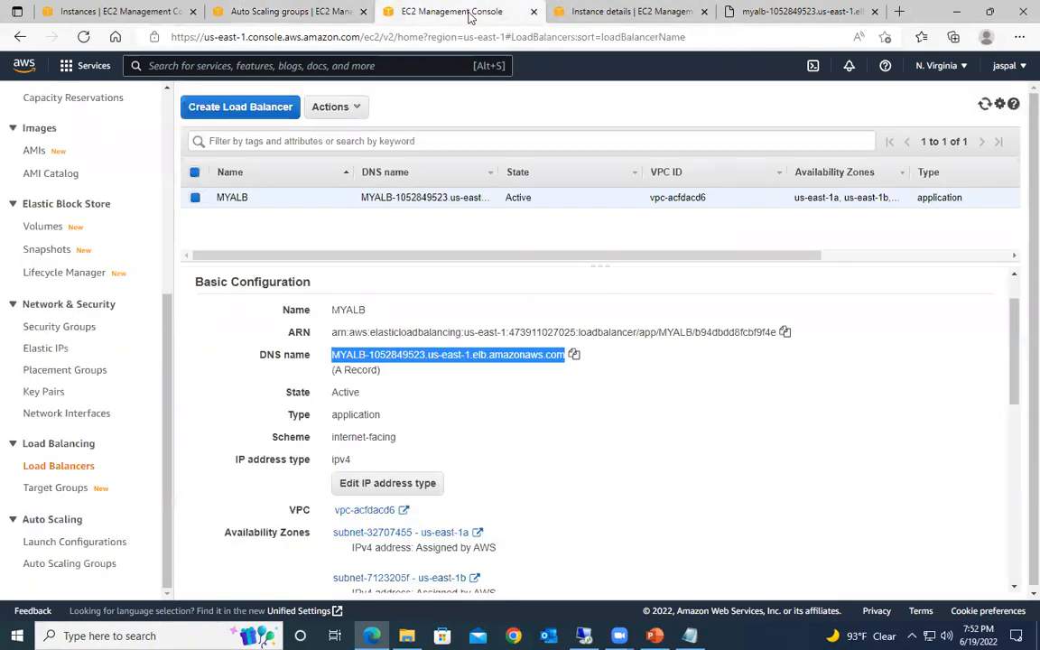
pyautogui.click(298, 12)
pyautogui.click(117, 12)
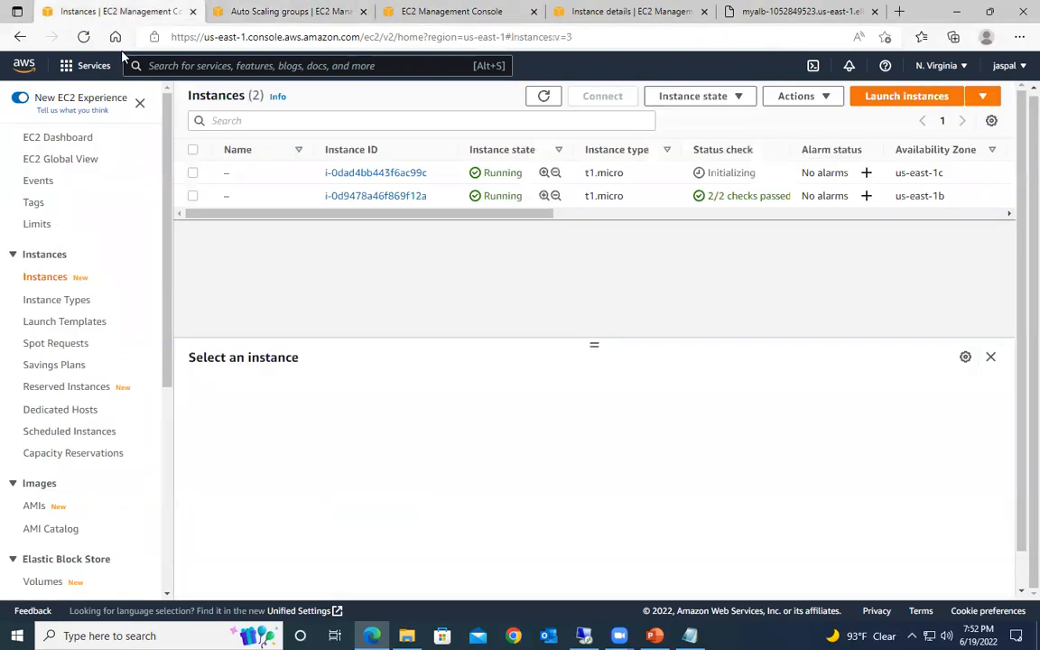
pyautogui.click(542, 97)
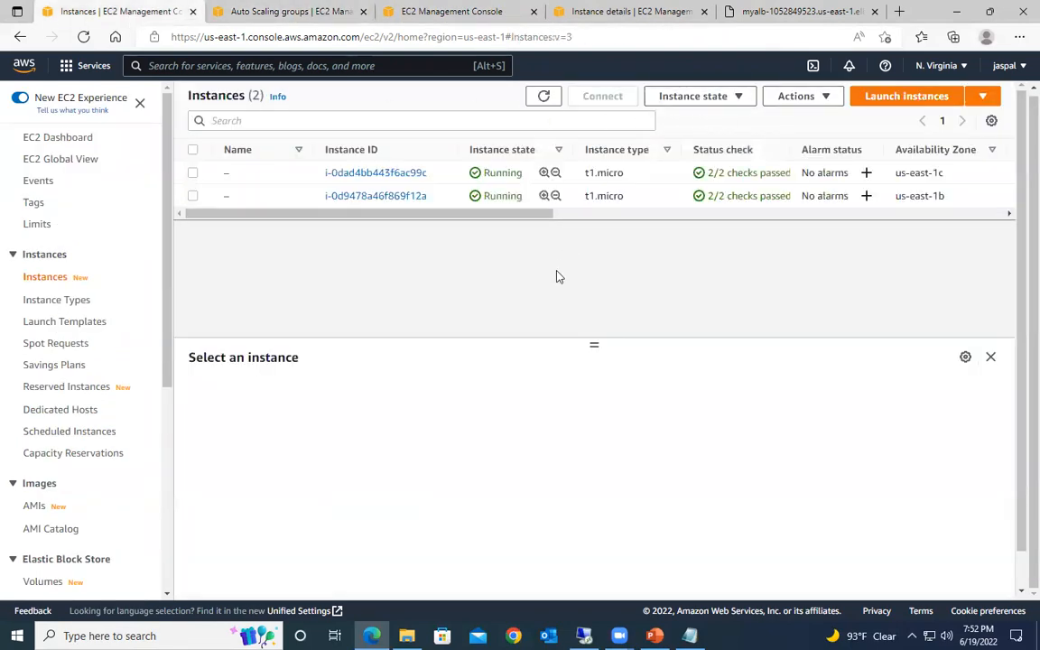
pyautogui.click(542, 95)
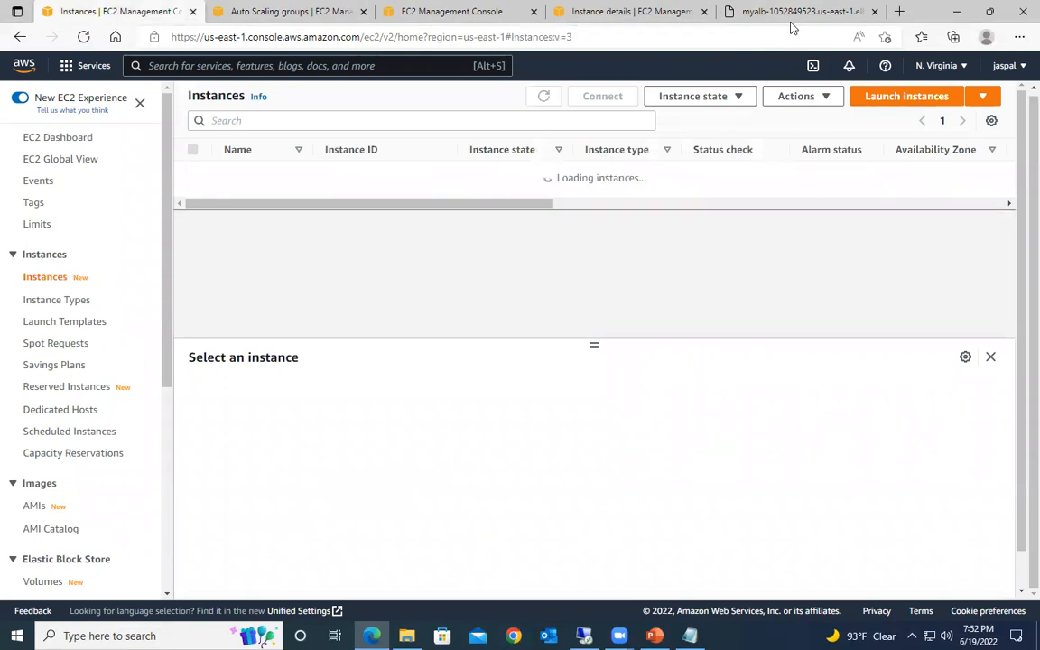
# Step: Switch to the web page served through MYALB's DNS name and reload it
pyautogui.click(831, 13)
pyautogui.click(84, 38)
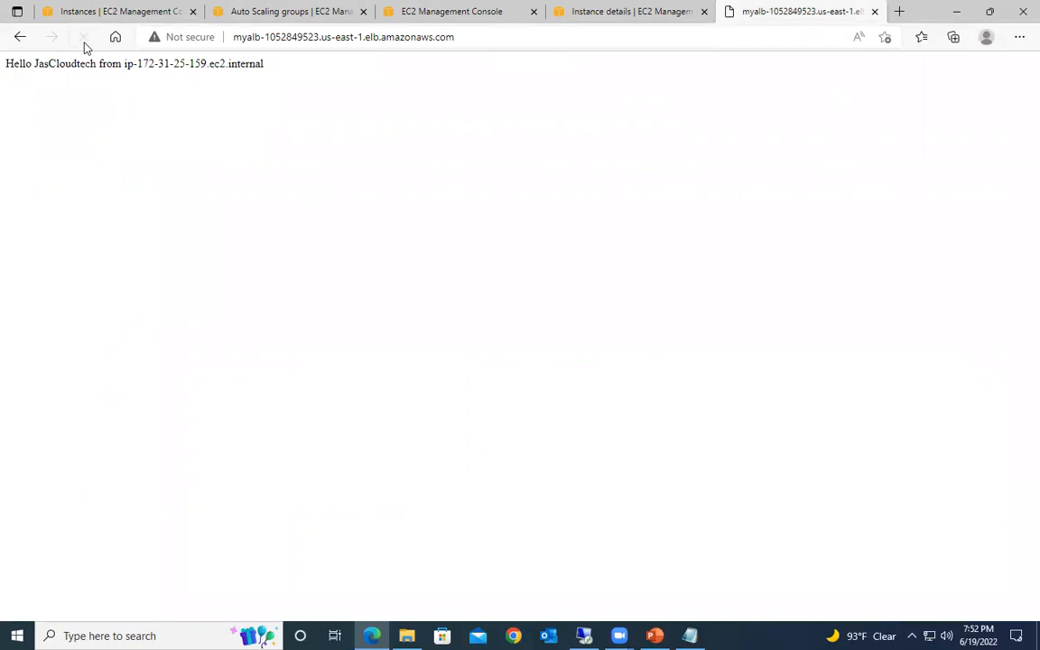
# Step: Reload the load-balanced page and check the instance details of i-0d9478a46f869f12a and i-0dad4bb443f6ac99c in turn
pyautogui.click(82, 41)
pyautogui.click(149, 11)
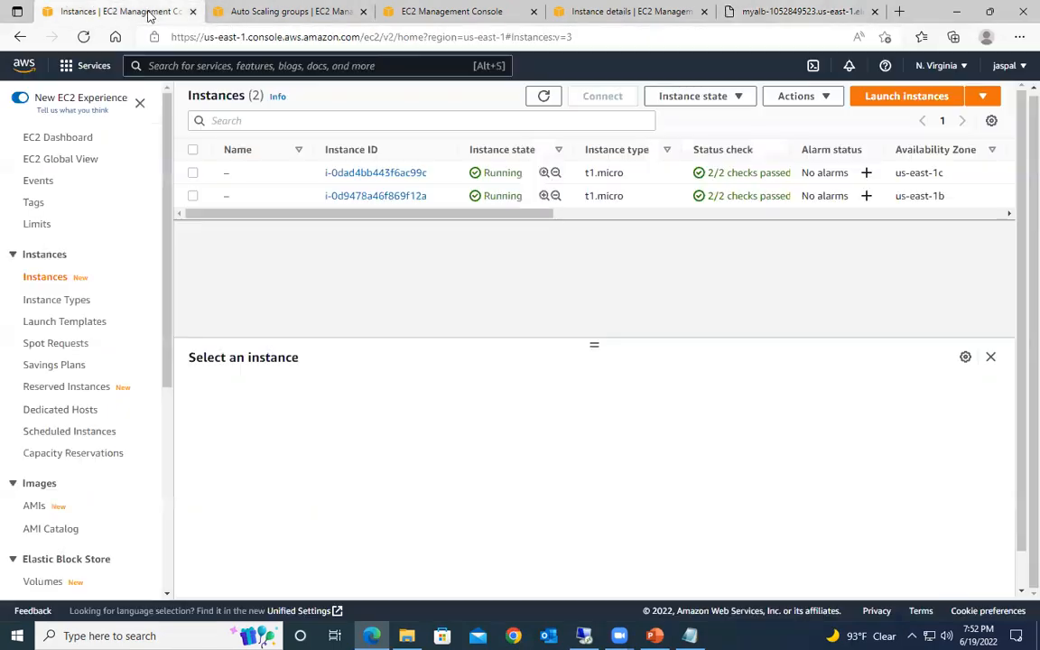
pyautogui.click(378, 196)
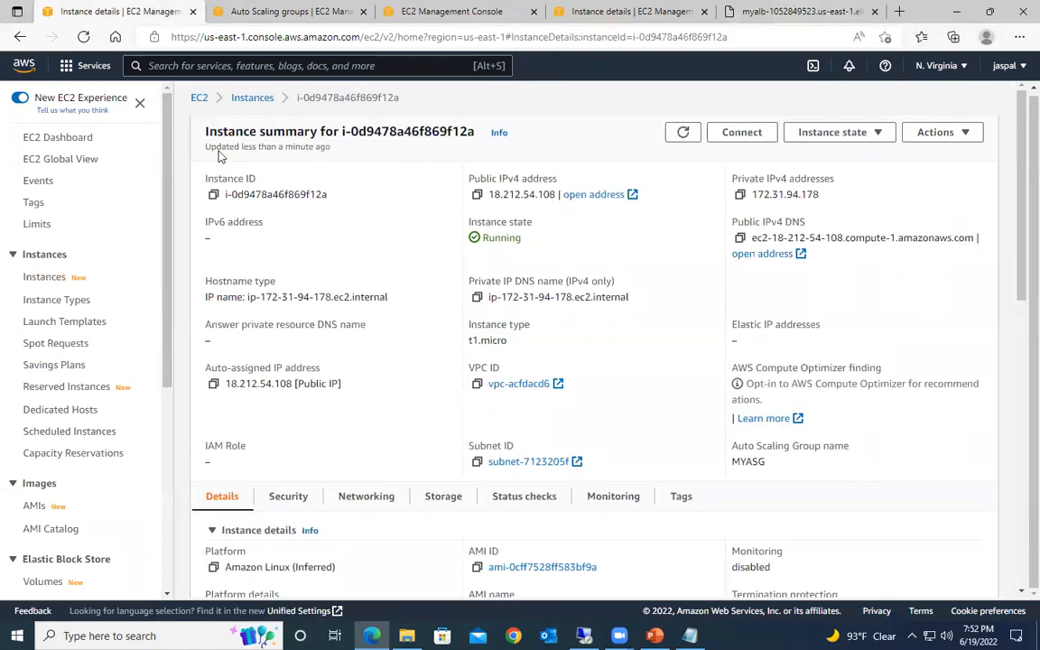
pyautogui.click(248, 102)
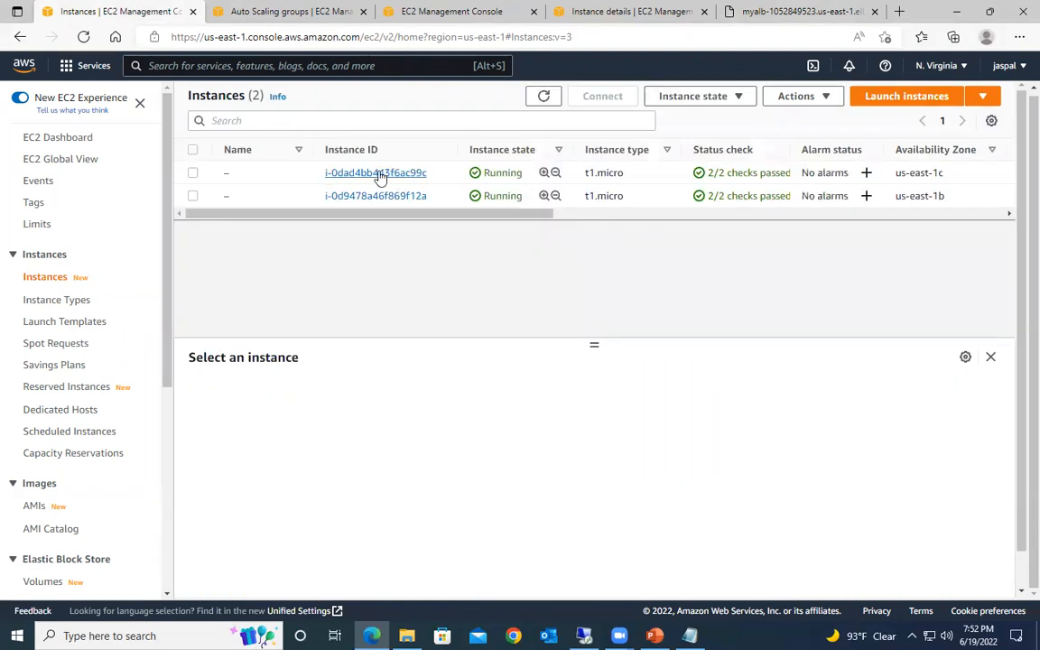
pyautogui.click(378, 172)
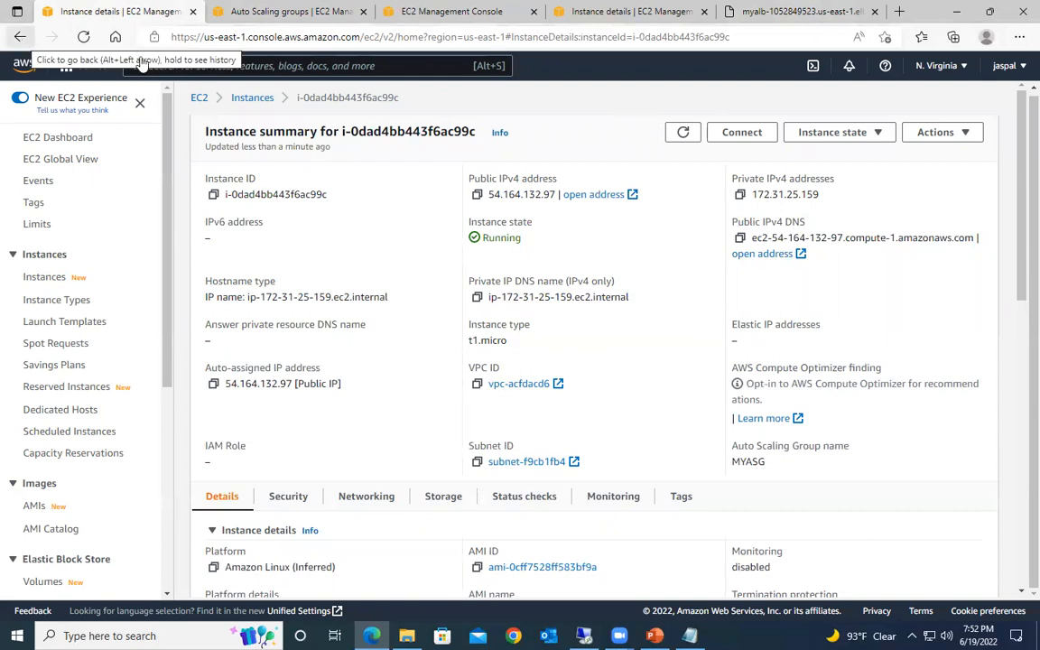
# Step: Highlight the hostname shown on the load-balanced page to compare it with the instance's private DNS, and go back to the previous page
pyautogui.click(789, 13)
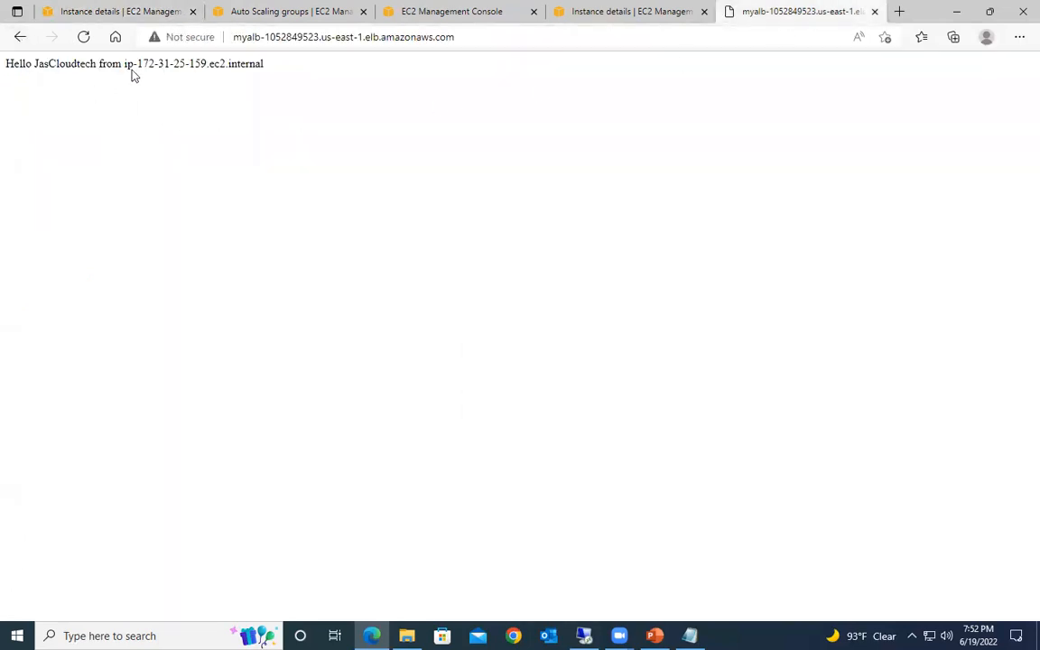
pyautogui.moveTo(137, 65); pyautogui.dragTo(360, 72)
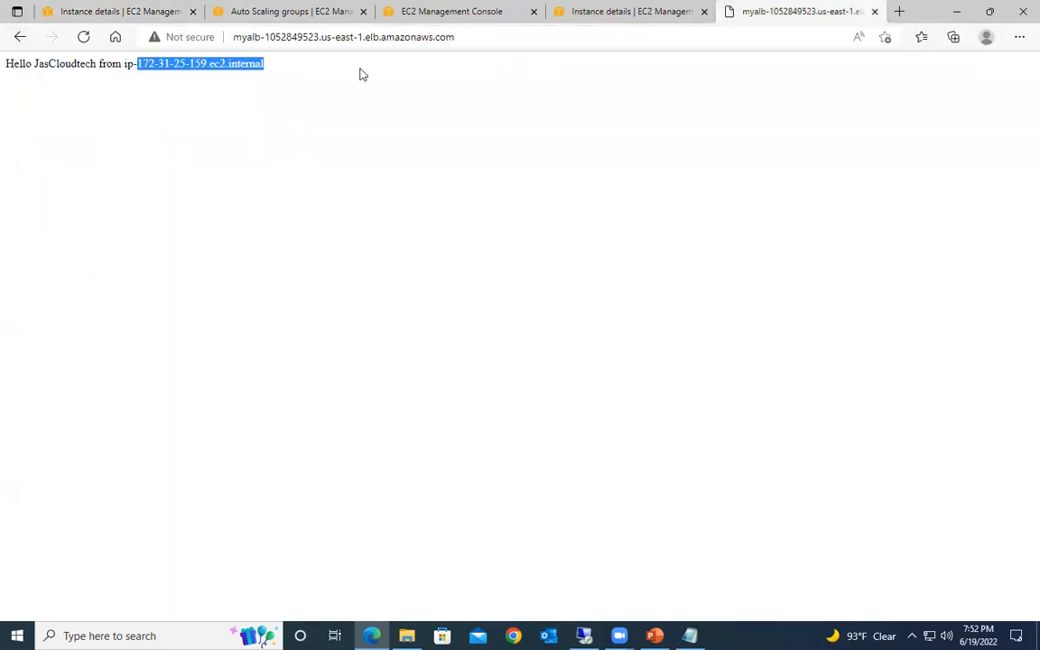
pyautogui.click(18, 38)
# Step: From the instance details of i-0d9478a46f869f12a, go to the EC2 dashboard, list all instances and refresh the list
pyautogui.click(632, 13)
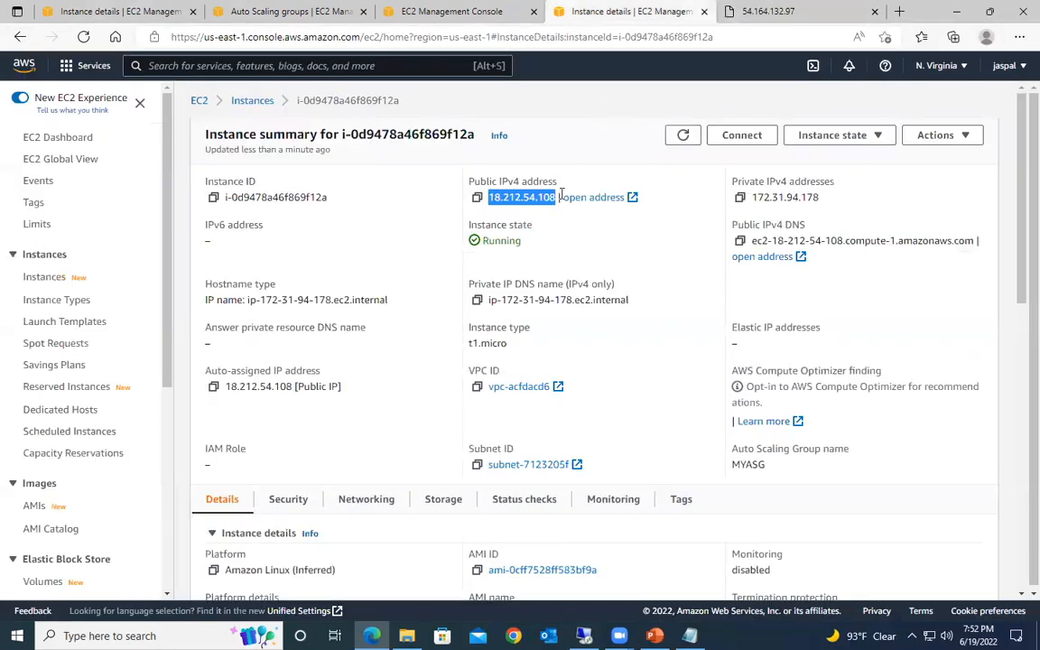
pyautogui.scroll(-3, 672, 239)
pyautogui.scroll(3, 672, 239)
pyautogui.click(57, 137)
pyautogui.click(241, 223)
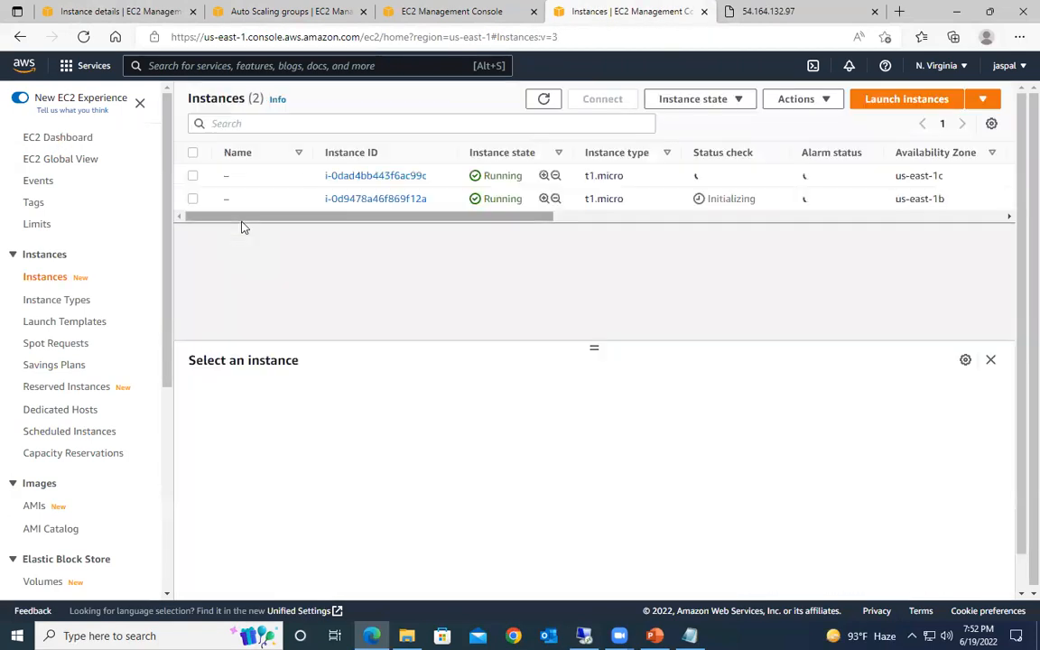
pyautogui.doubleClick(541, 100)
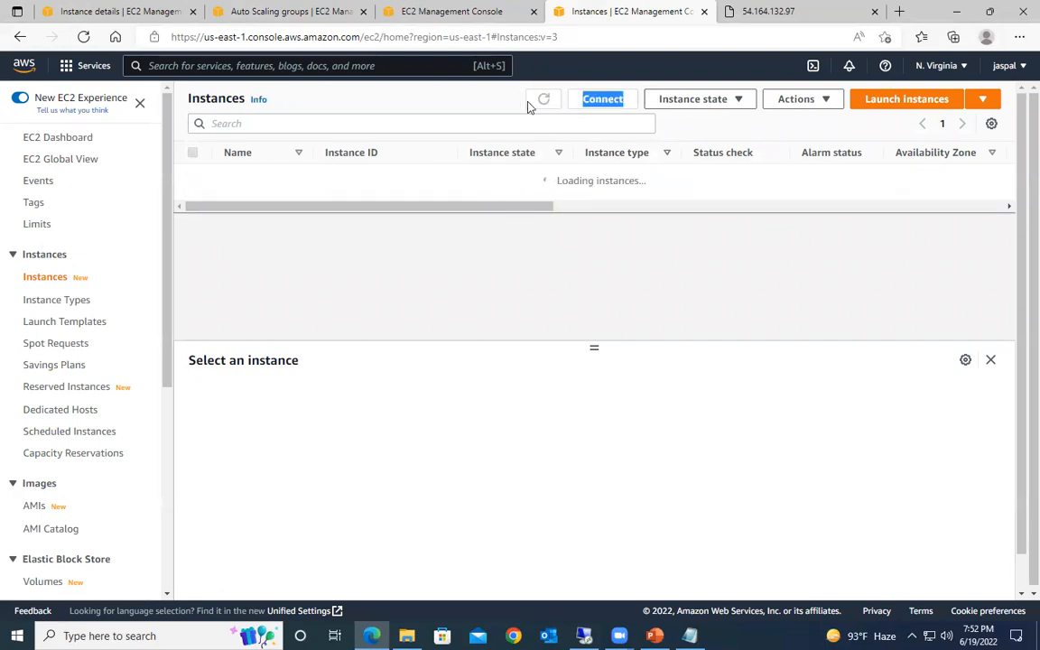
# Step: Review MYASG's group details and bring up its activity history
pyautogui.click(285, 12)
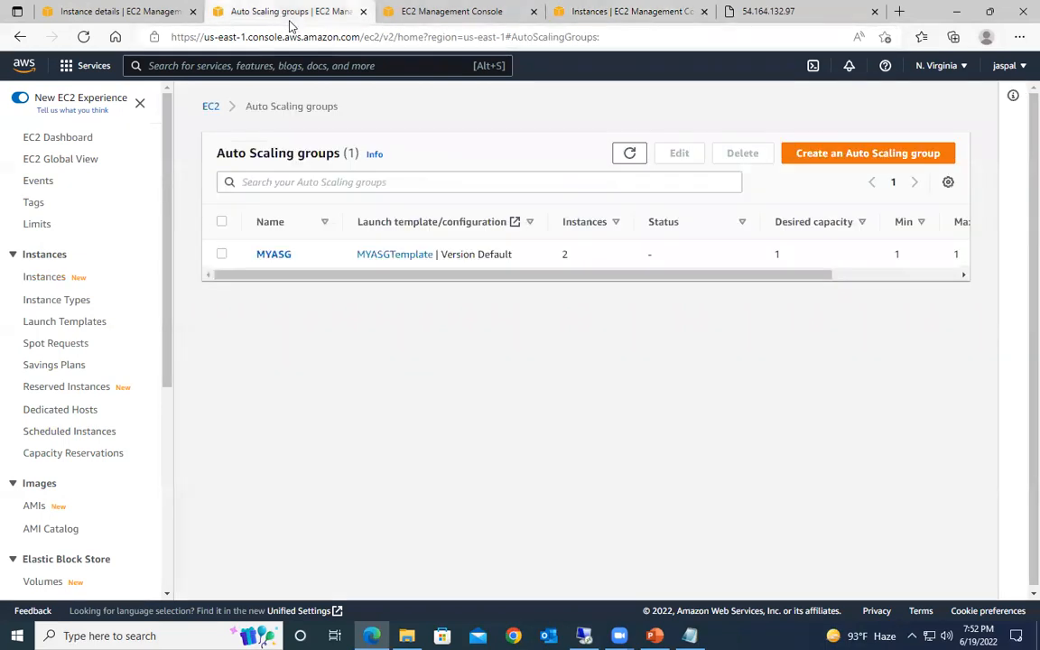
pyautogui.click(276, 254)
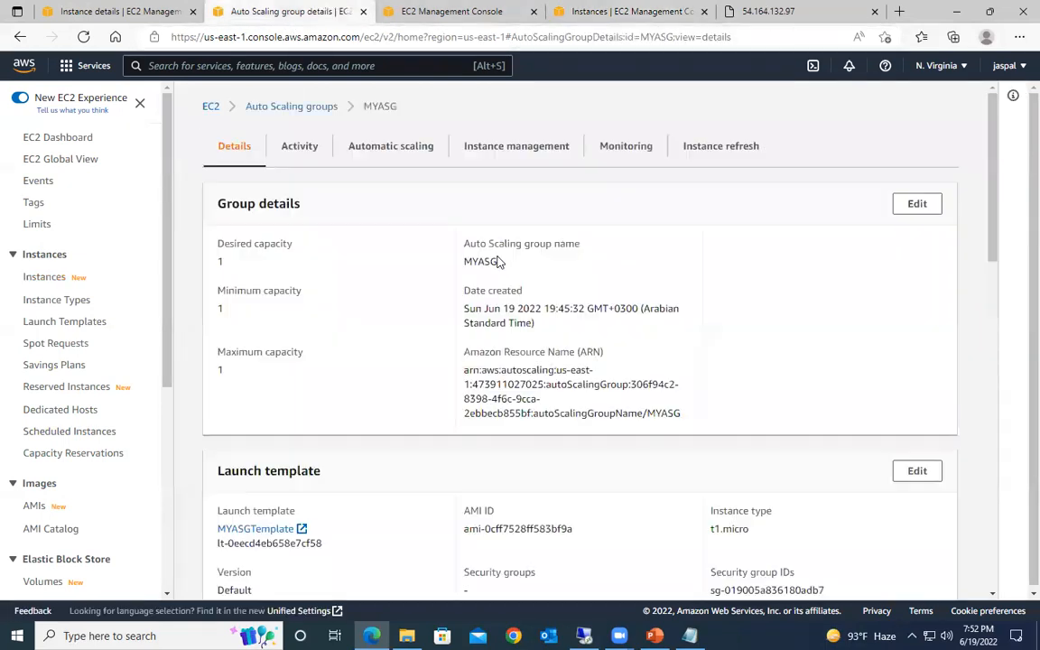
pyautogui.scroll(-3, 506, 289)
pyautogui.scroll(-2, 512, 315)
pyautogui.scroll(6, 288, 583)
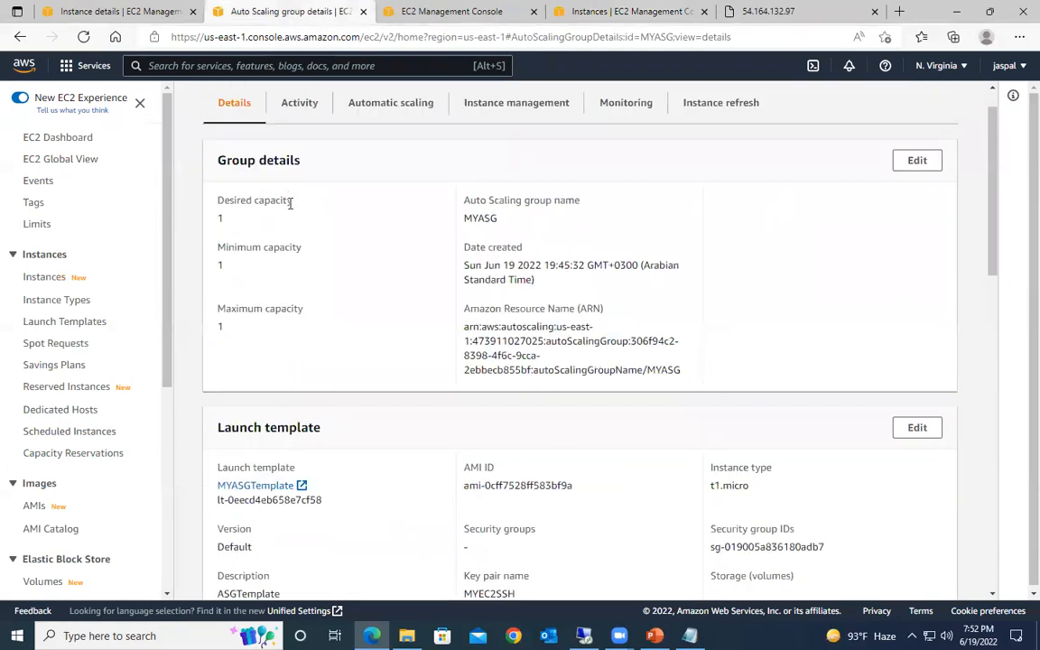
pyautogui.click(307, 155)
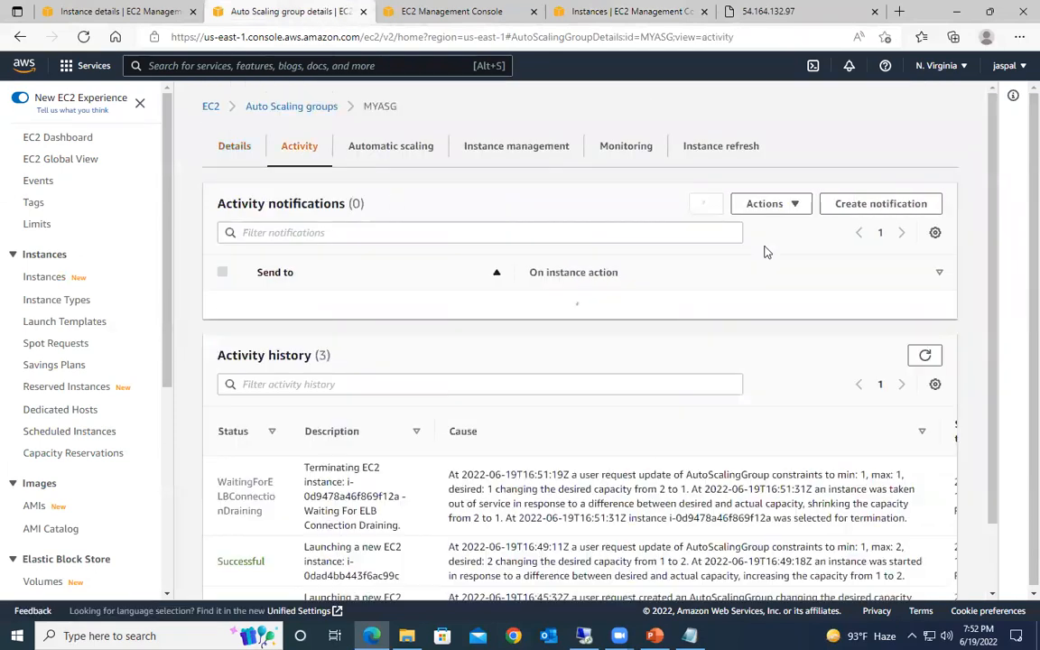
pyautogui.scroll(-2, 379, 394)
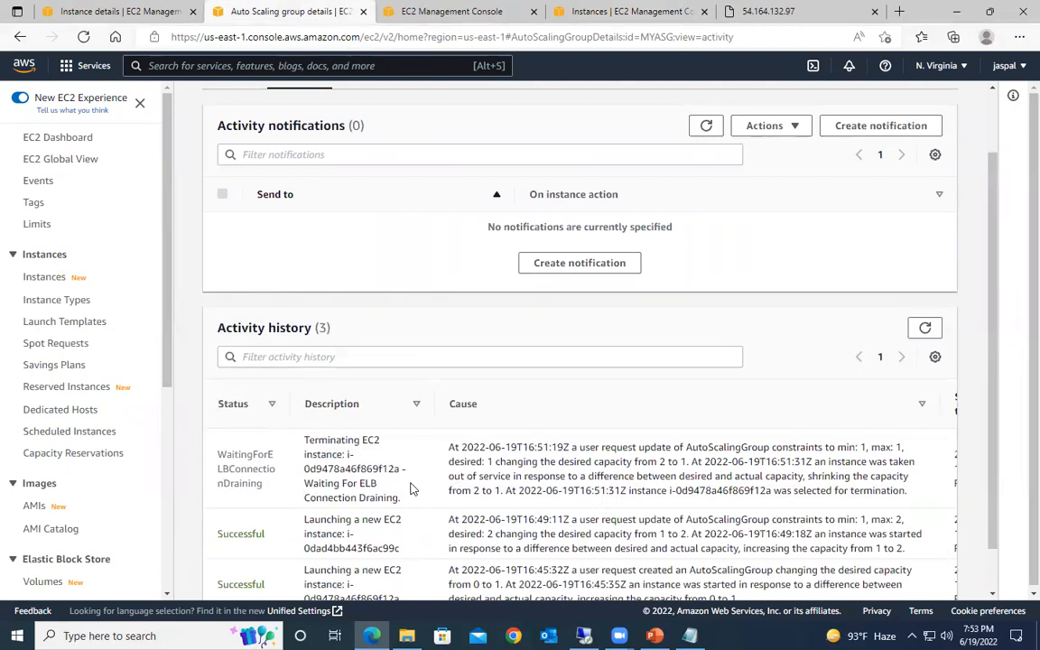
# Step: Examine the status, description and cause of the latest termination entry in MYASG's activity history
pyautogui.moveTo(218, 468); pyautogui.dragTo(263, 484)
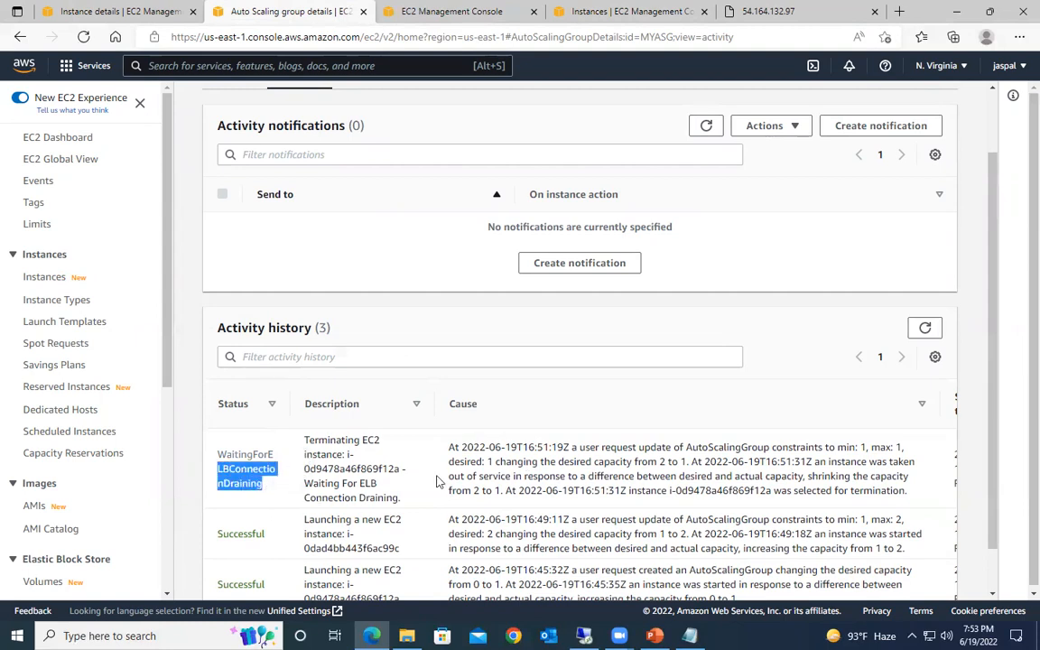
pyautogui.moveTo(224, 456); pyautogui.dragTo(620, 491)
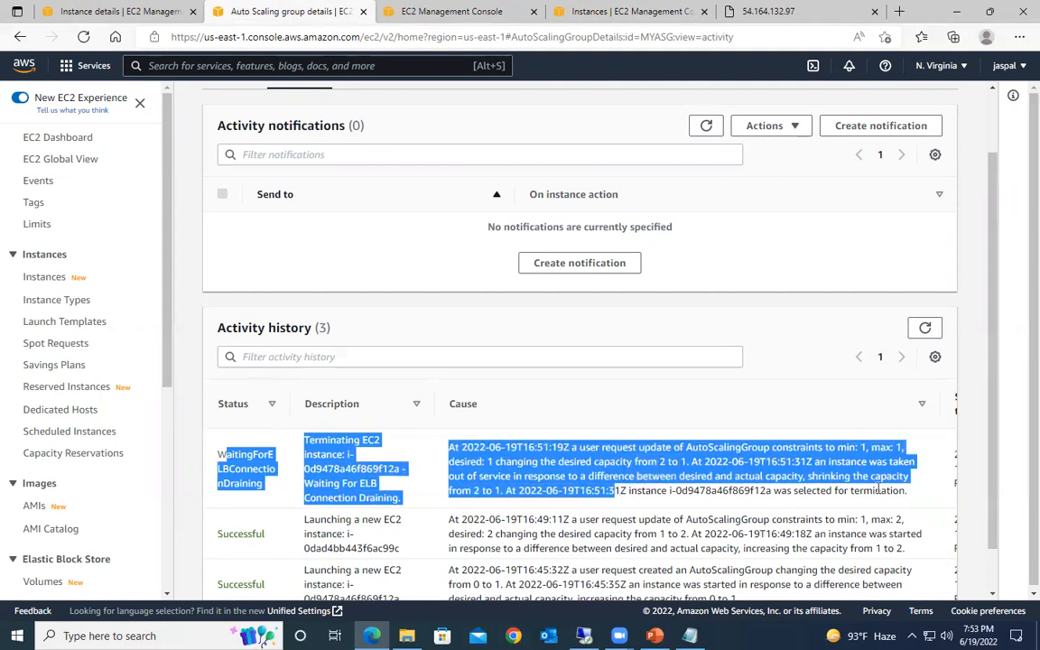
pyautogui.moveTo(907, 491); pyautogui.dragTo(213, 462)
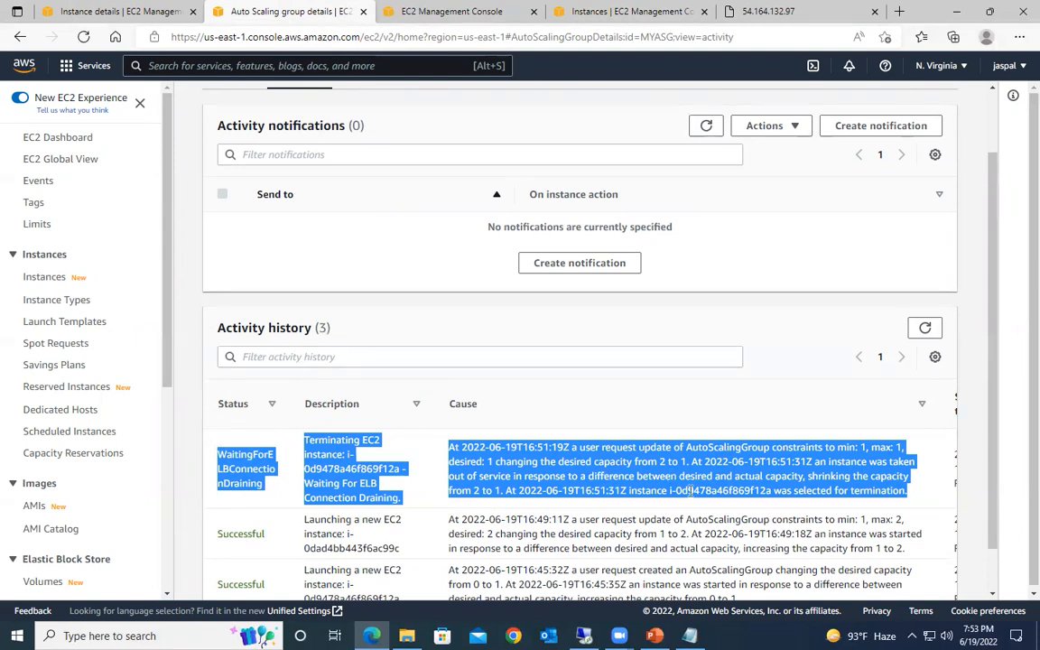
pyautogui.click(546, 487)
pyautogui.moveTo(454, 447); pyautogui.dragTo(906, 492)
pyautogui.click(615, 487)
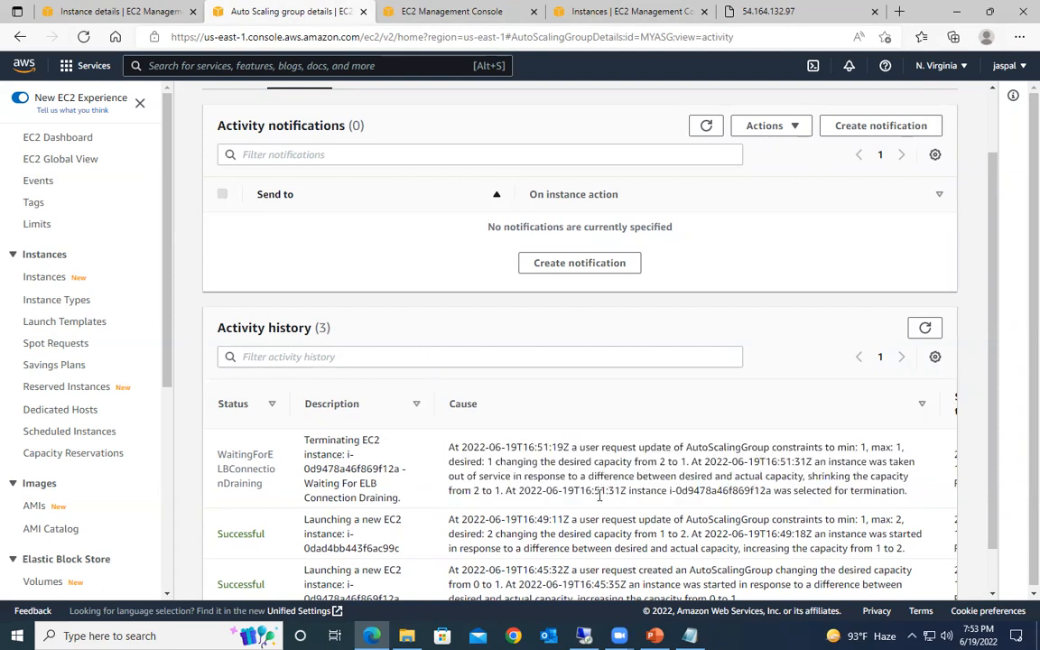
pyautogui.moveTo(512, 447); pyautogui.dragTo(501, 447)
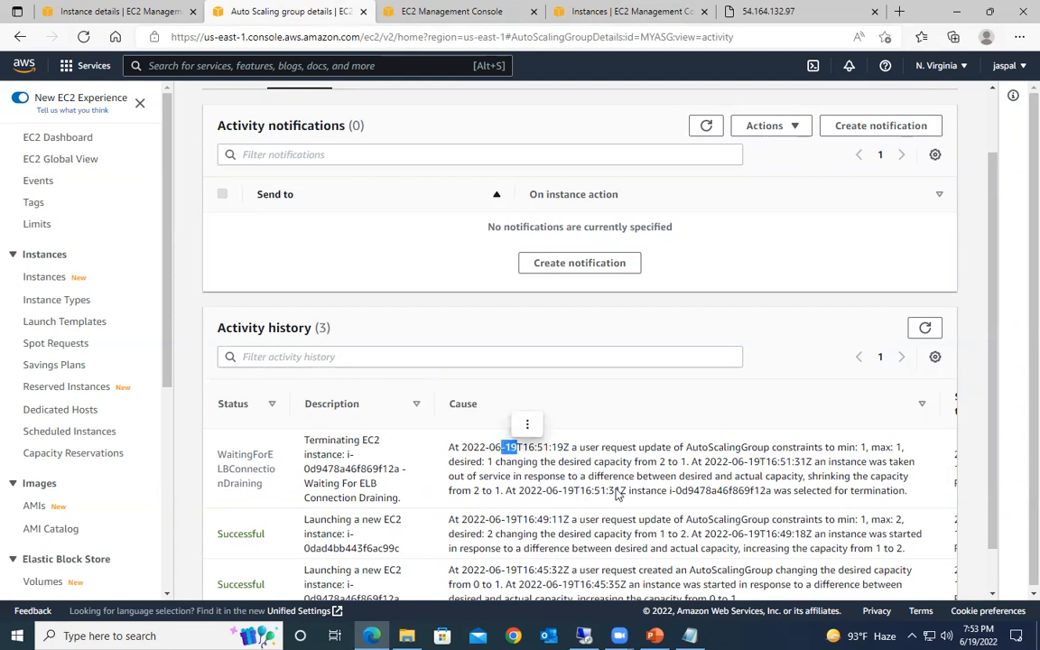
pyautogui.click(693, 494)
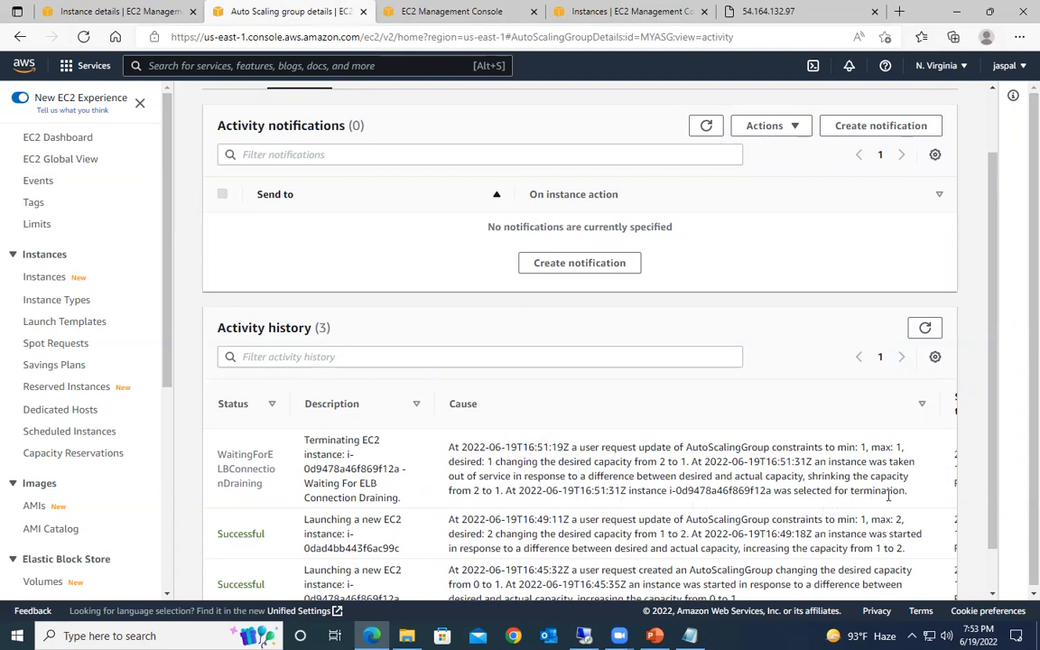
# Step: Check the start and end times of MYASG's activity history entries and refresh the history
pyautogui.scroll(-1, 888, 495)
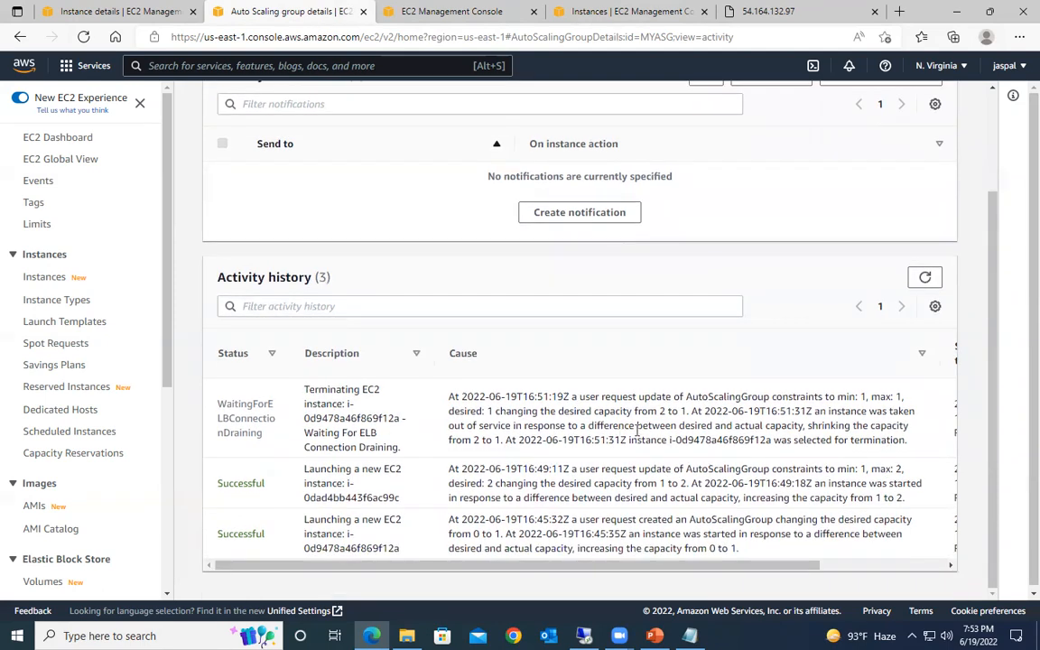
pyautogui.hscroll(4, 670, 545)
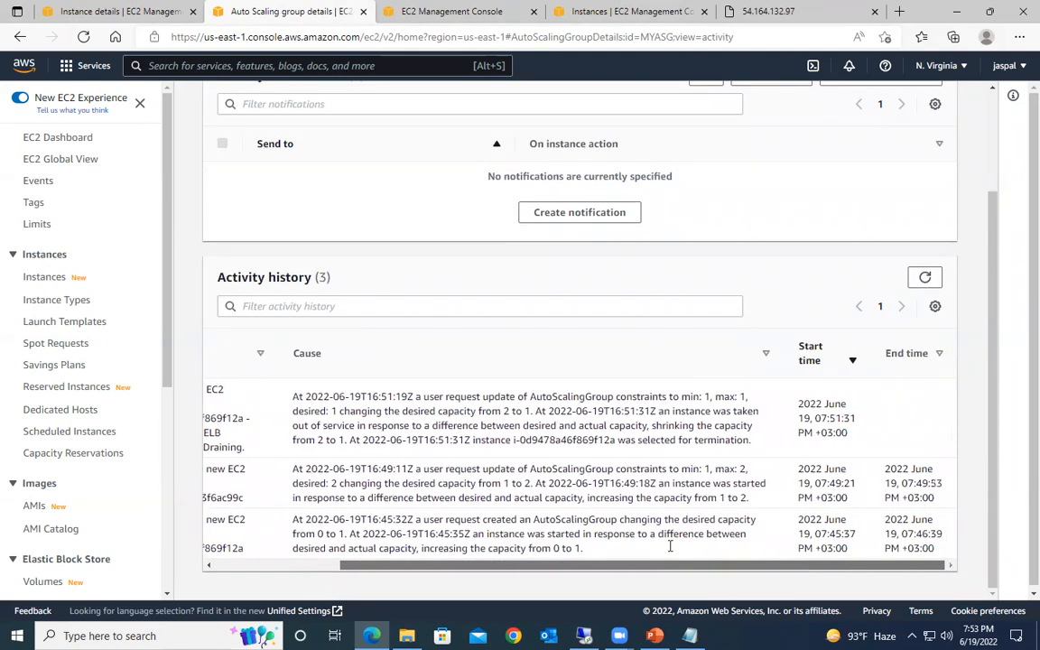
pyautogui.moveTo(804, 404); pyautogui.dragTo(836, 433)
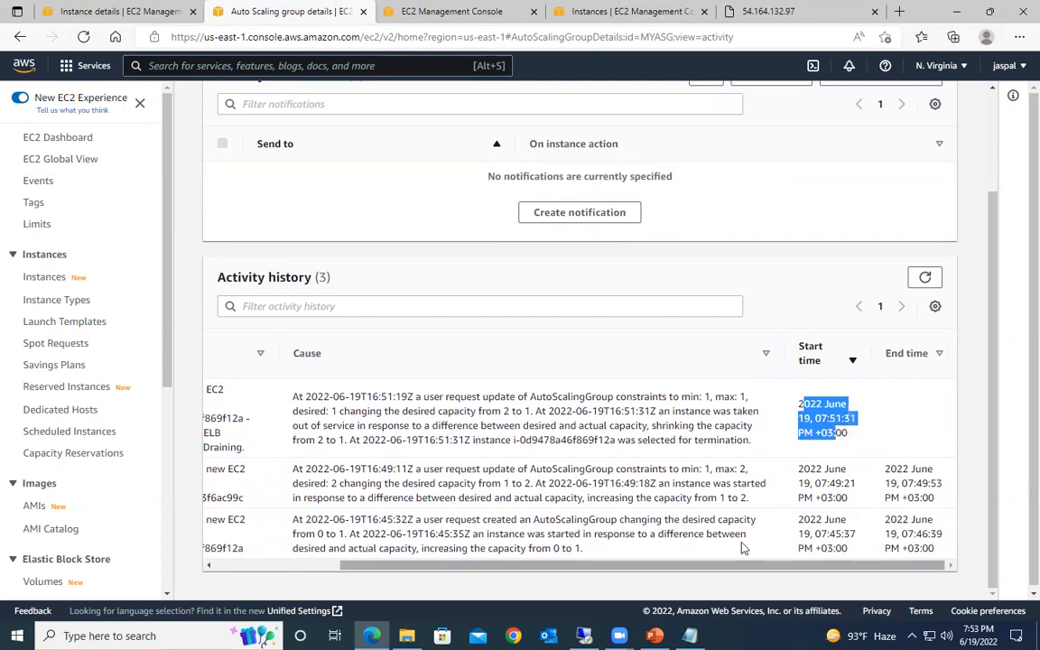
pyautogui.hscroll(-4, 742, 548)
pyautogui.click(924, 278)
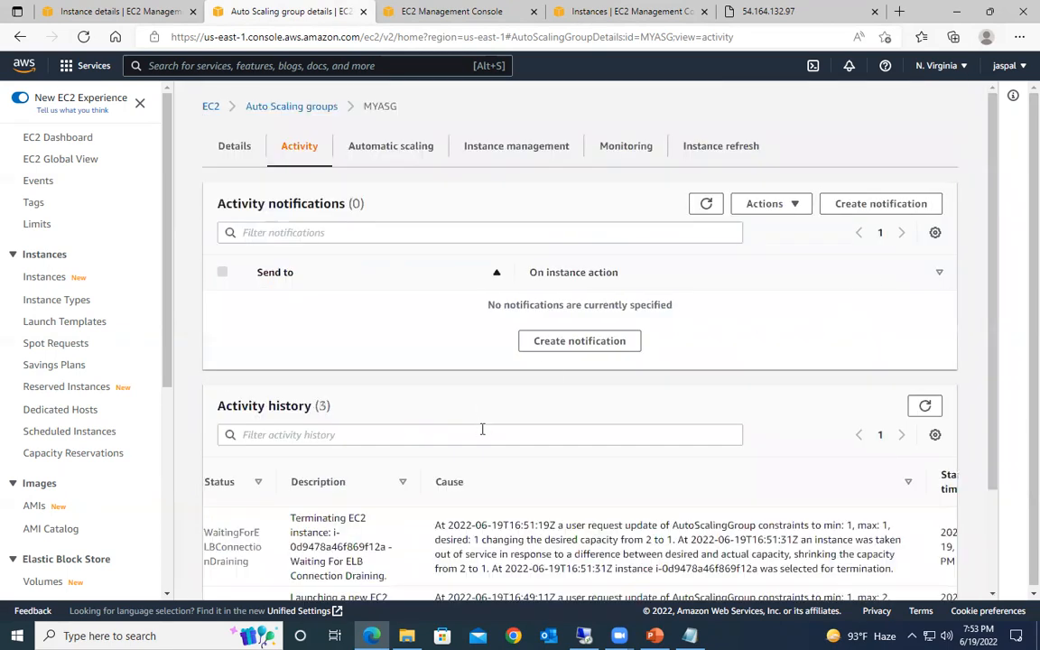
# Step: Delete the Auto Scaling group MYASG, confirming the deletion with the word "delete"
pyautogui.click(269, 107)
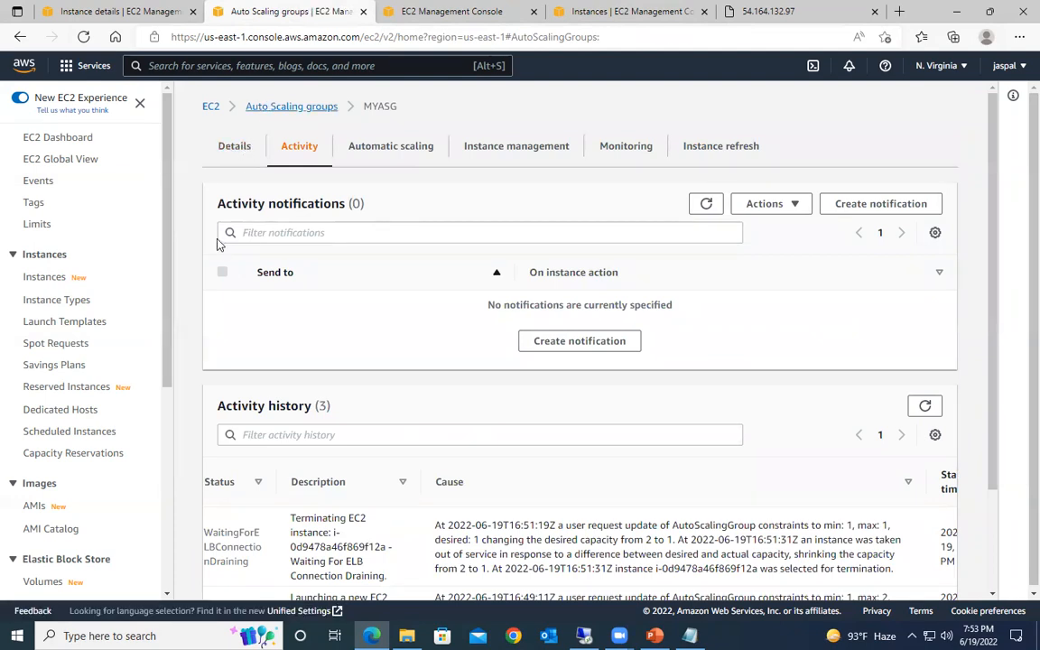
pyautogui.click(221, 254)
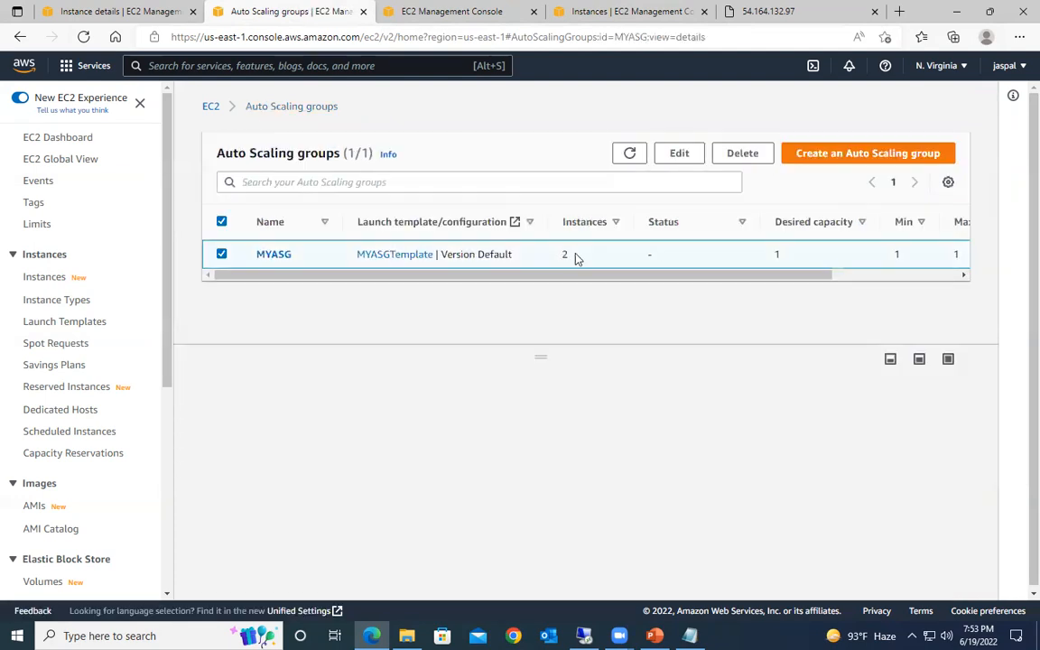
pyautogui.click(738, 154)
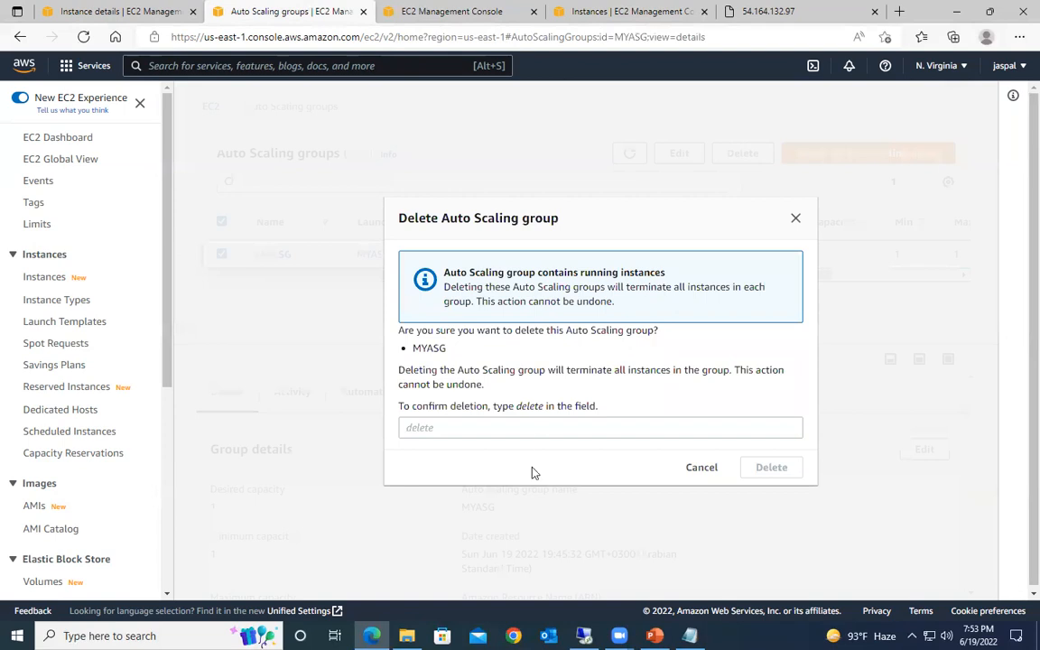
pyautogui.click(539, 431)
pyautogui.write('de')
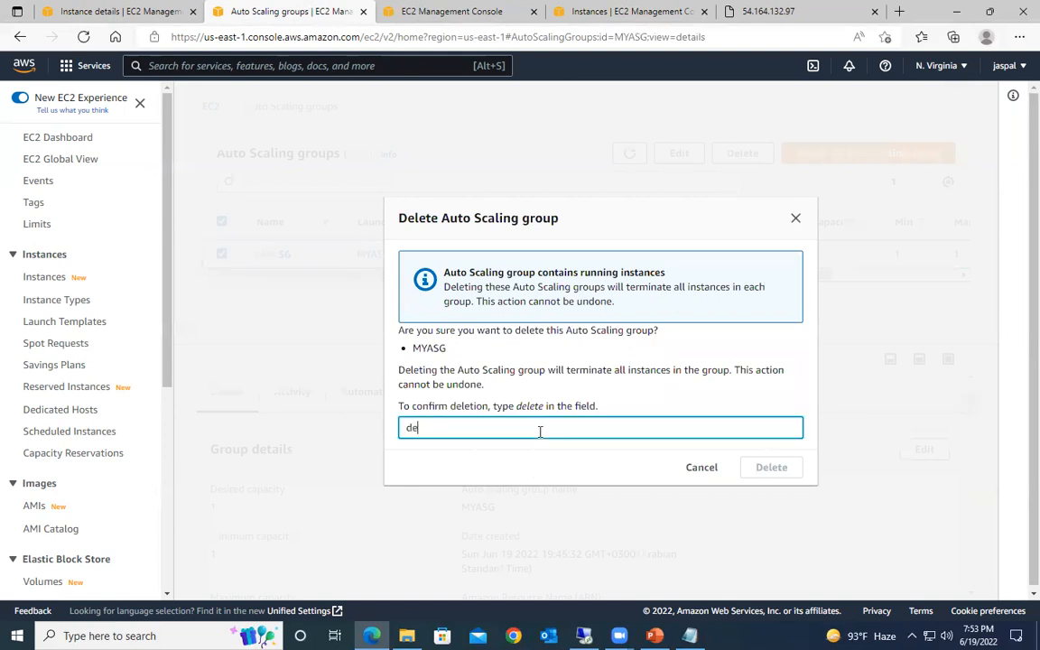
pyautogui.write('lete')
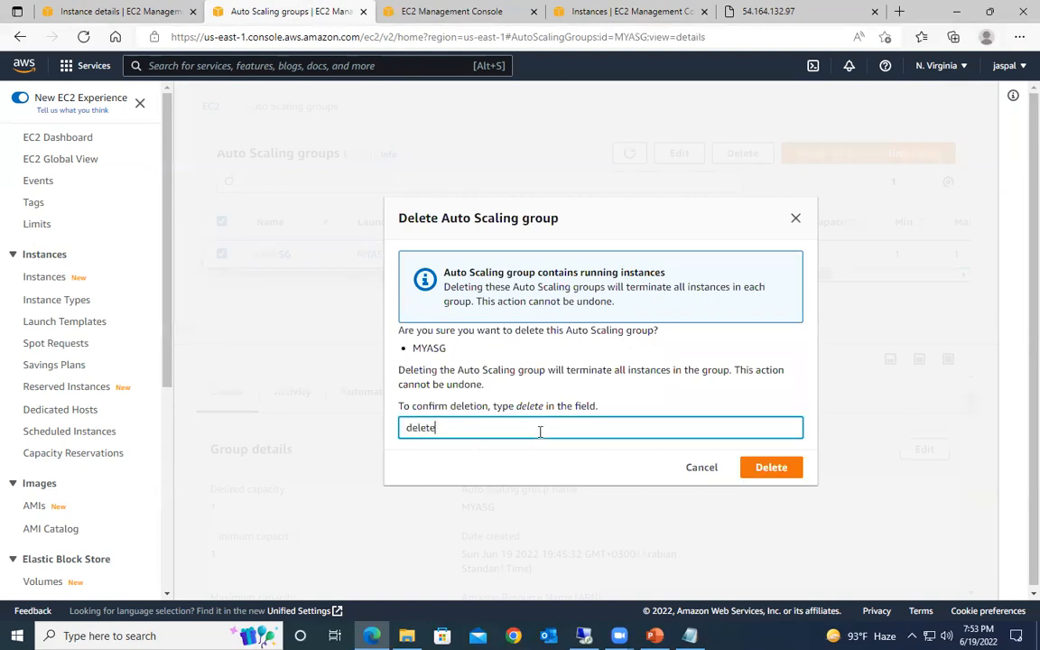
pyautogui.click(772, 468)
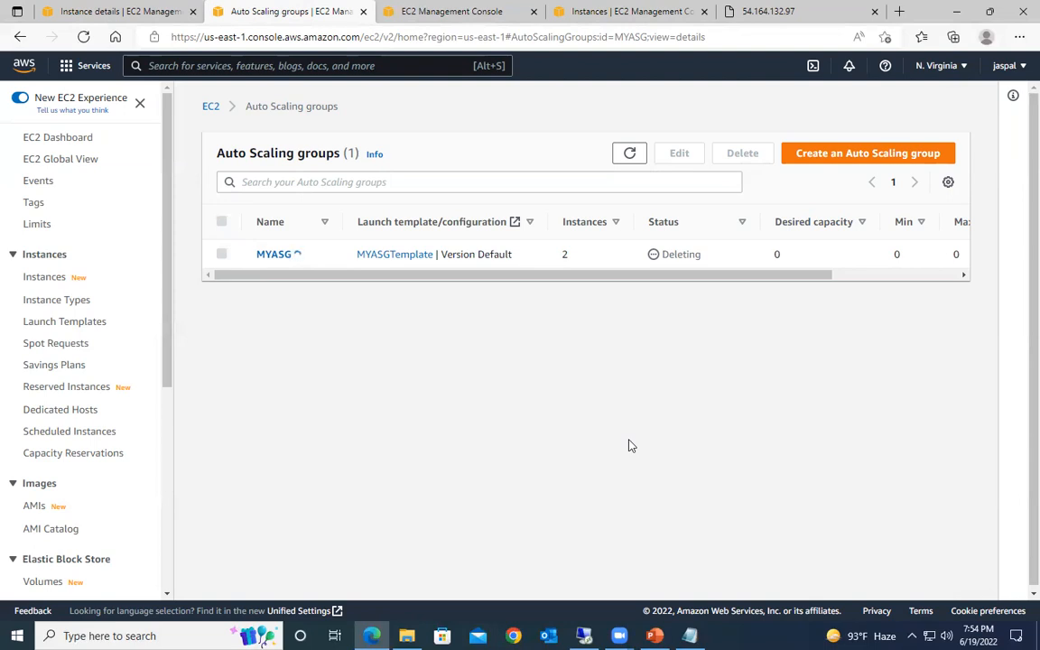
# Step: Close the 54.164.132.97 page and delete the load balancer MYALB, confirming the deletion
pyautogui.scroll(-3, 69, 499)
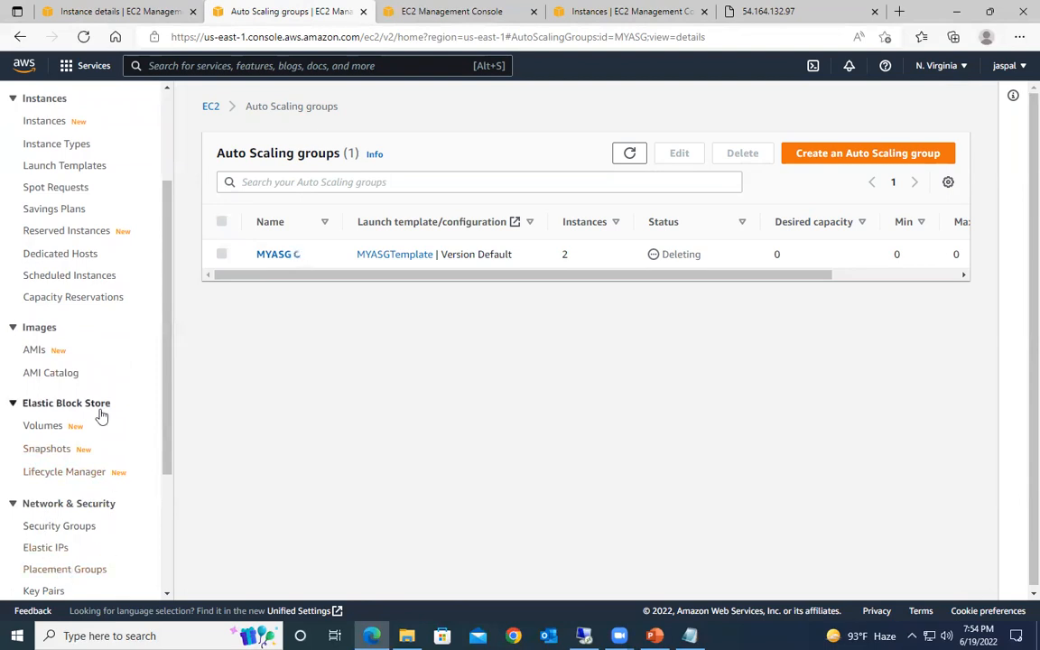
pyautogui.scroll(-3, 124, 398)
pyautogui.scroll(-1, 116, 414)
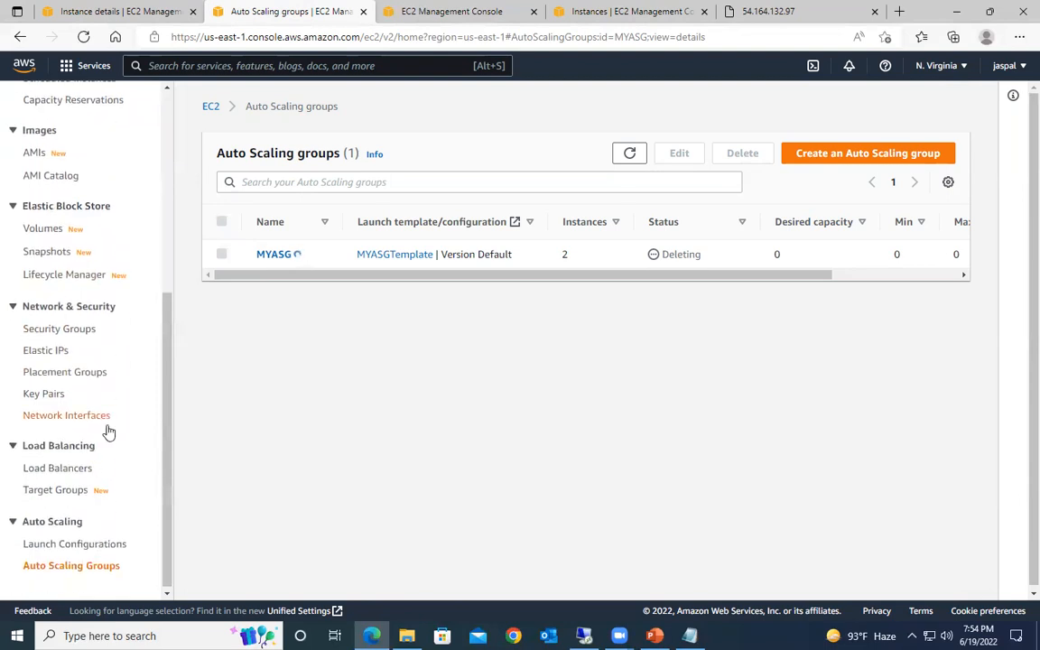
pyautogui.click(63, 467)
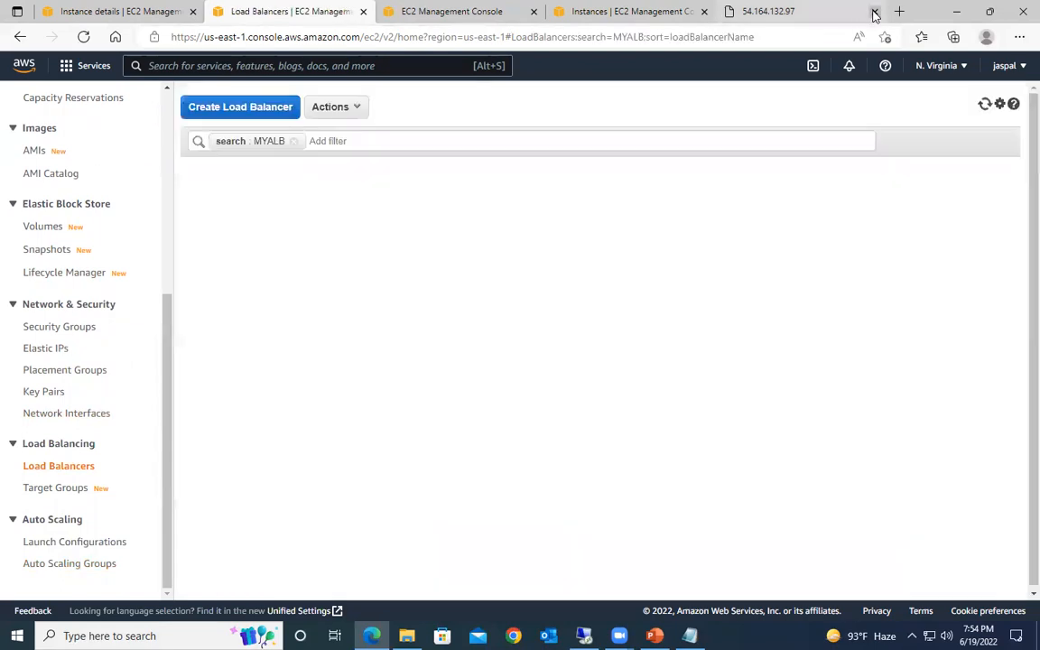
pyautogui.click(874, 11)
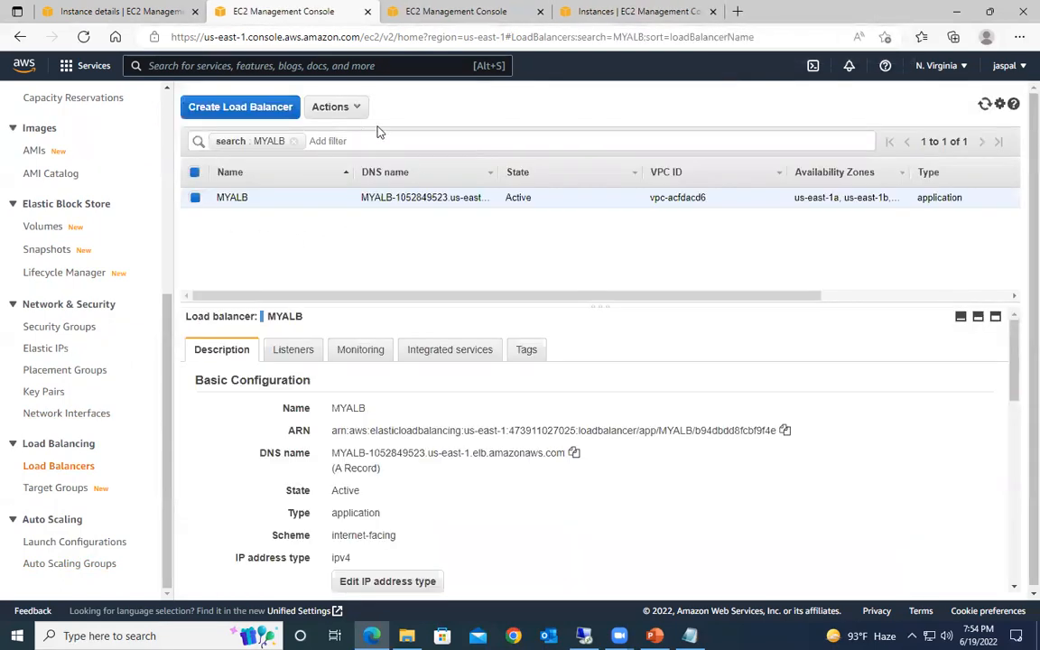
pyautogui.click(334, 108)
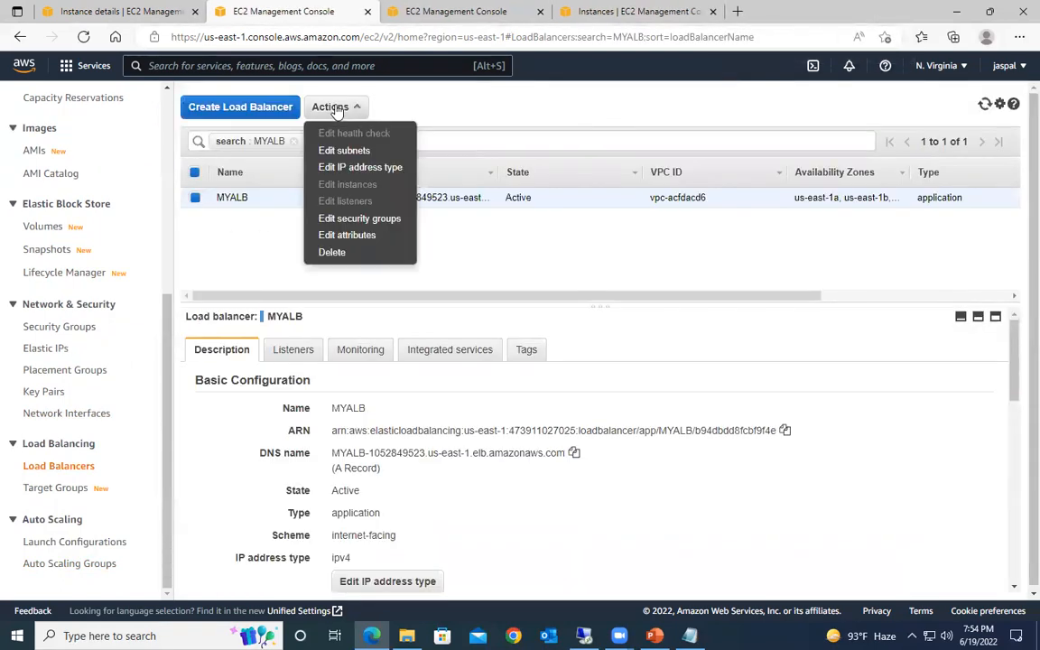
pyautogui.click(347, 253)
pyautogui.click(695, 393)
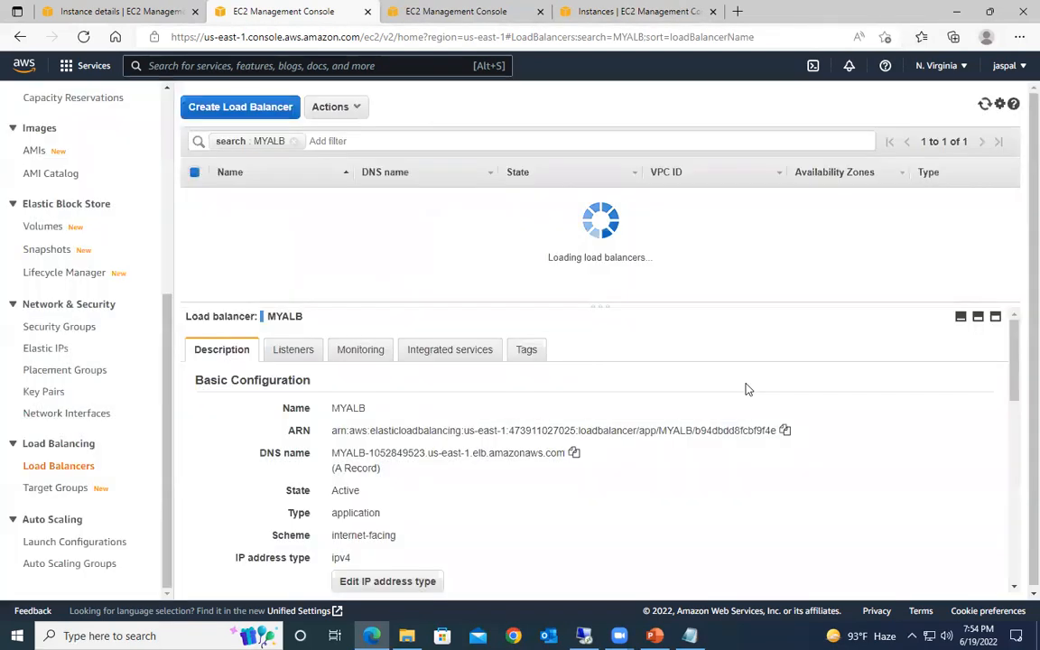
# Step: Delete the target group MYTG and confirm its deletion
pyautogui.click(71, 490)
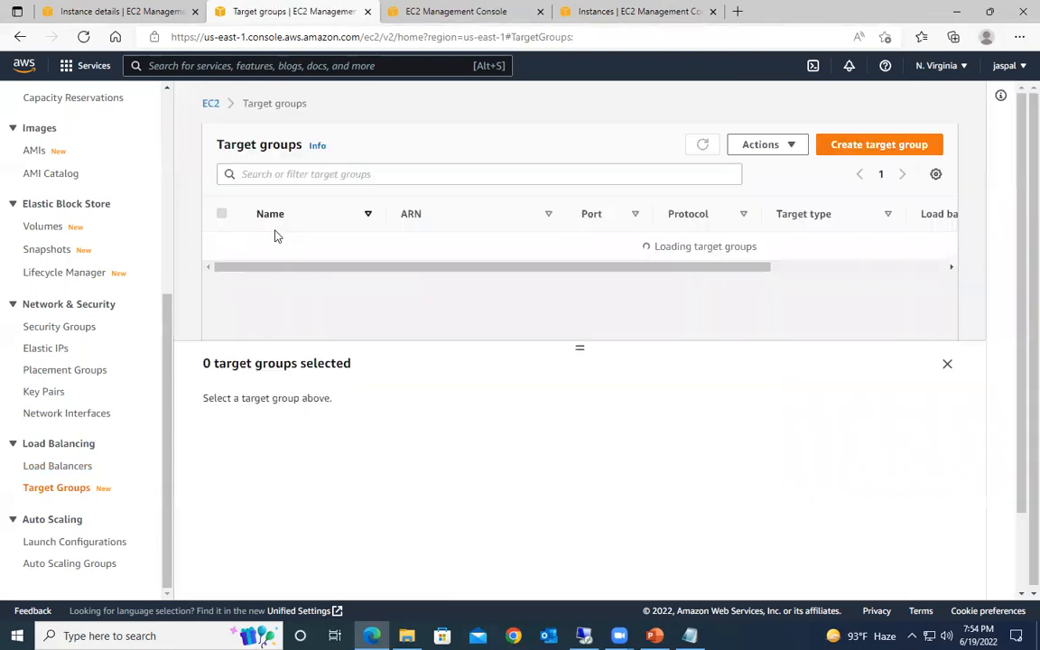
pyautogui.click(222, 215)
pyautogui.click(222, 216)
pyautogui.click(222, 215)
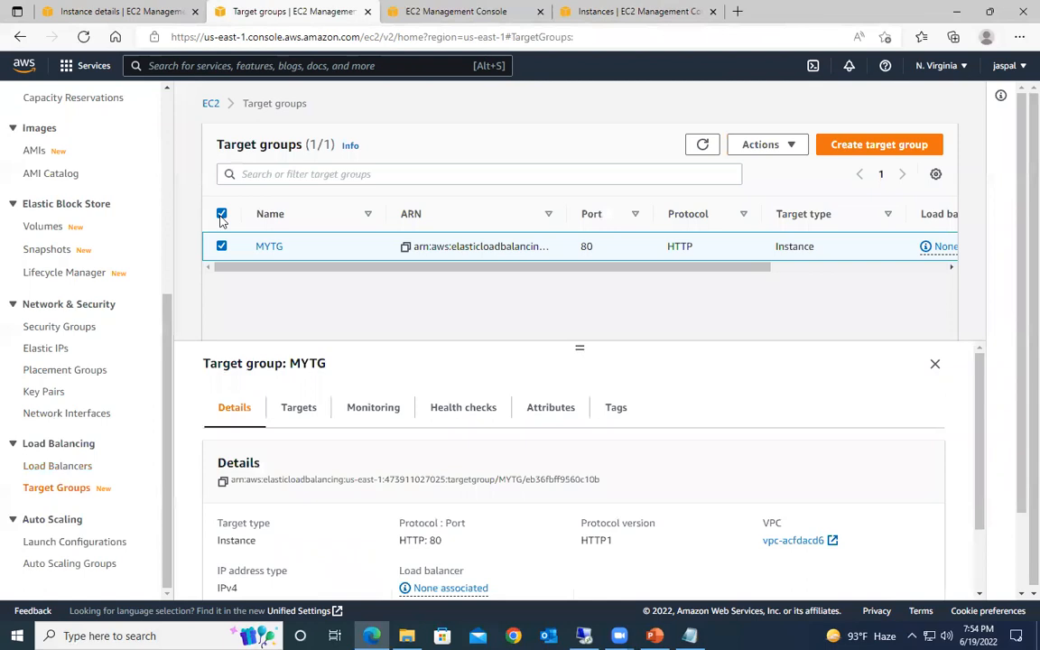
pyautogui.click(765, 146)
pyautogui.click(758, 168)
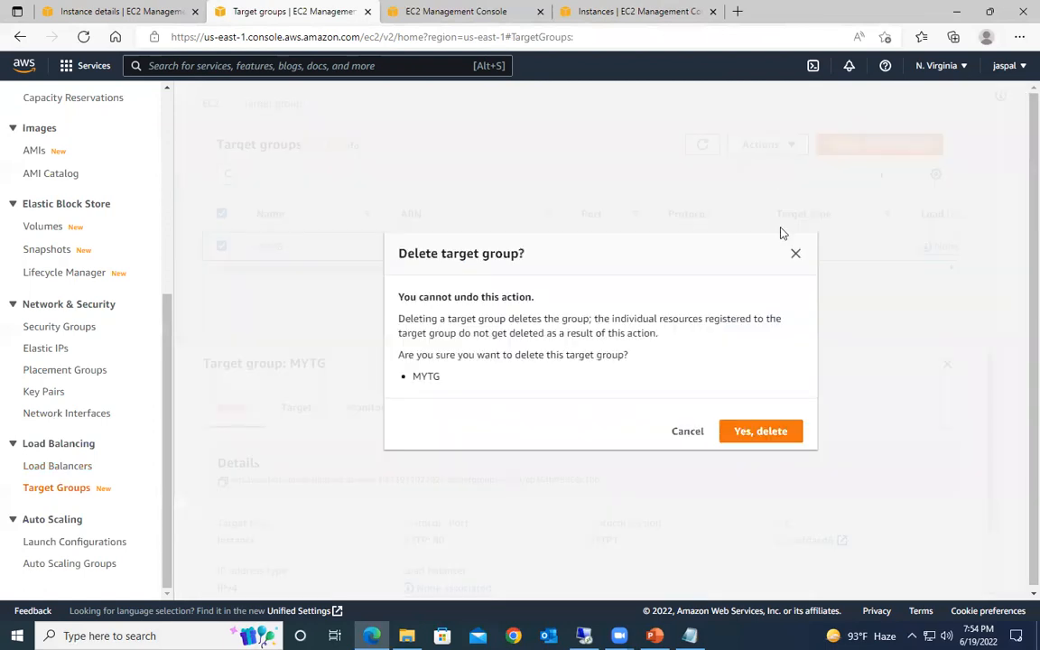
pyautogui.click(754, 433)
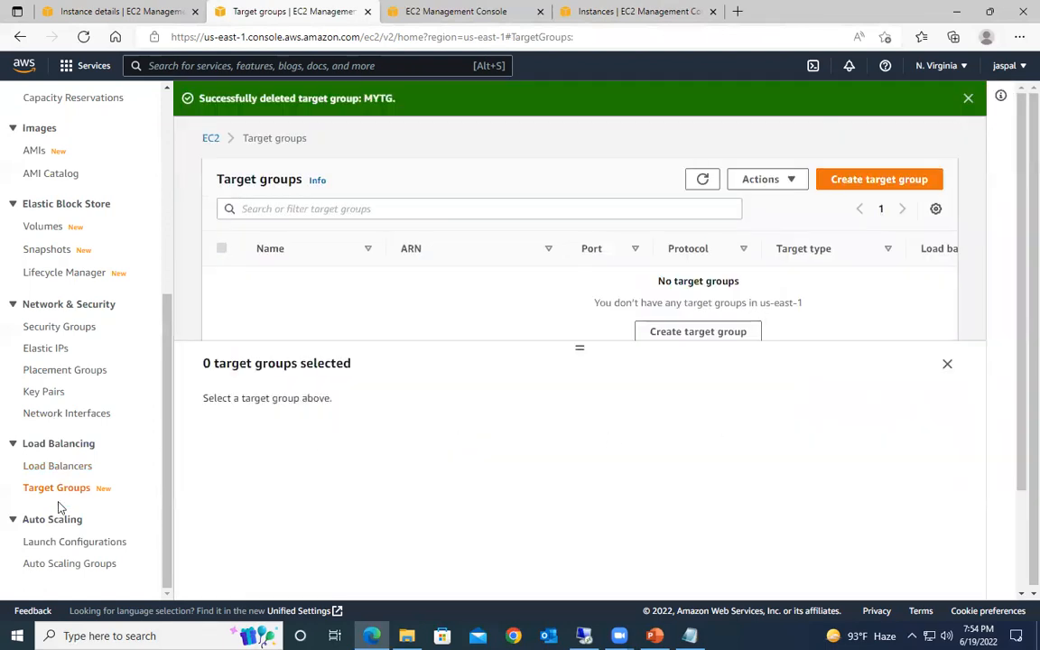
# Step: Check MYASG's deletion status in the Auto Scaling groups list, then examine the running EC2 instances and refresh their list
pyautogui.click(88, 563)
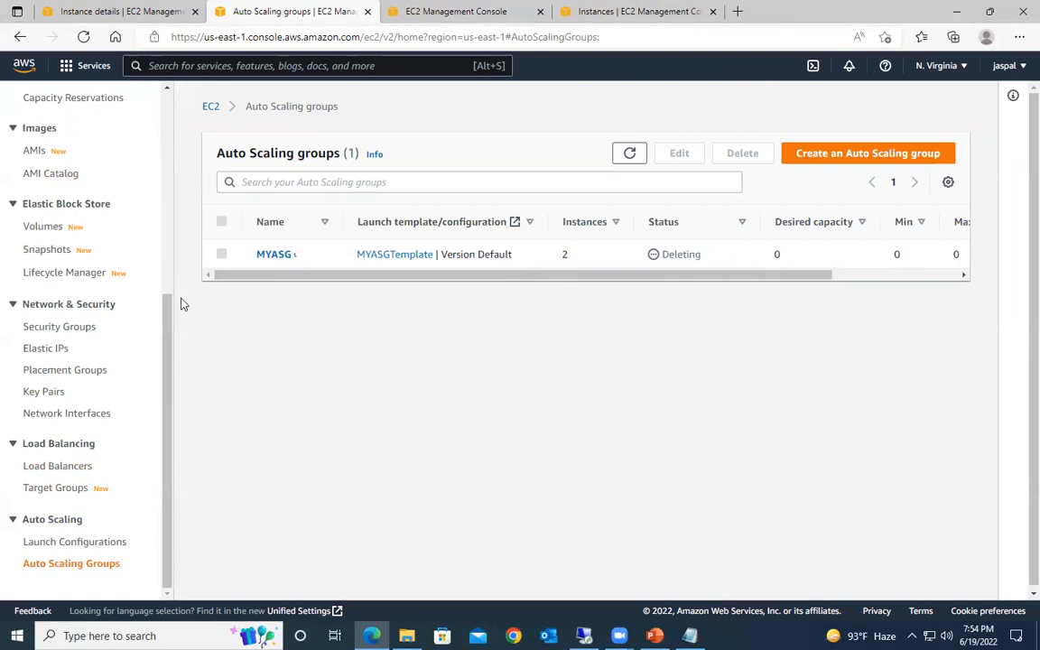
pyautogui.moveTo(167, 408); pyautogui.dragTo(127, 165)
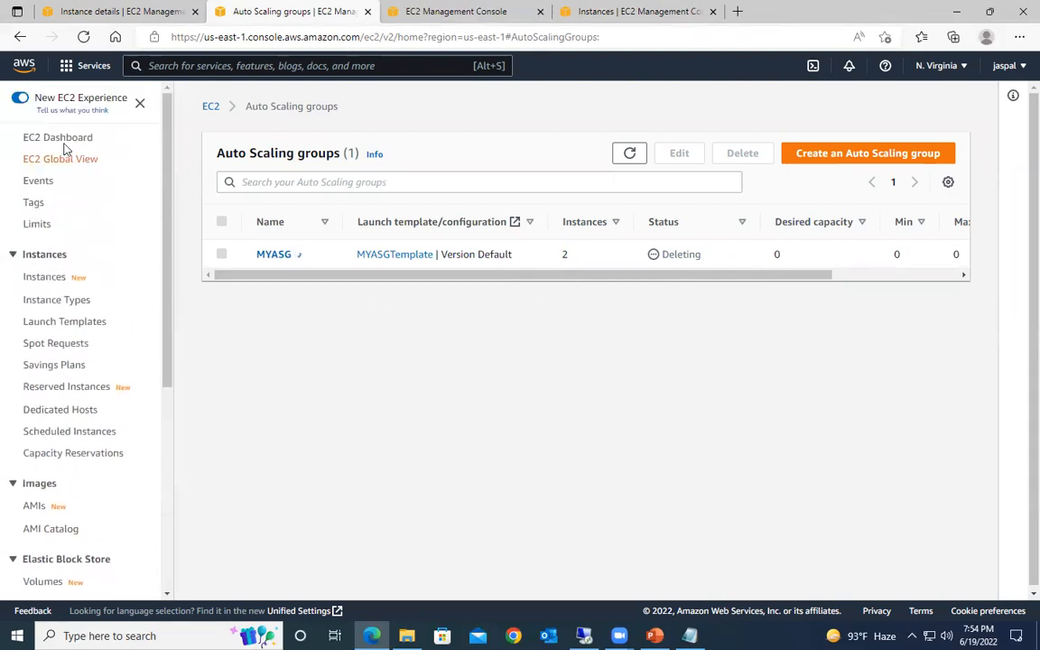
pyautogui.click(129, 11)
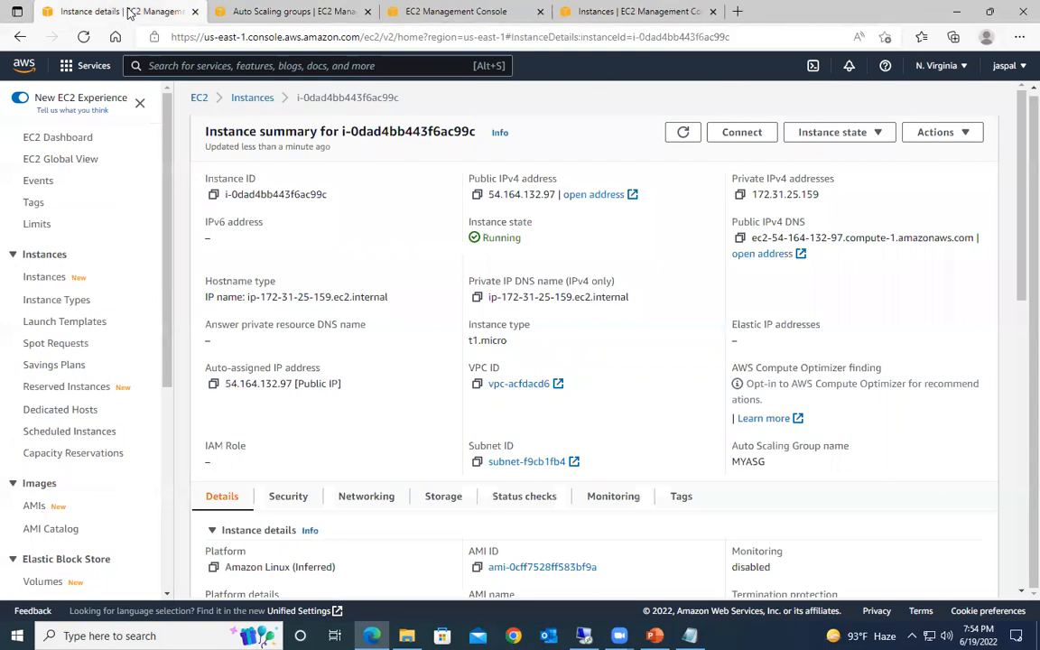
pyautogui.click(61, 139)
pyautogui.click(241, 218)
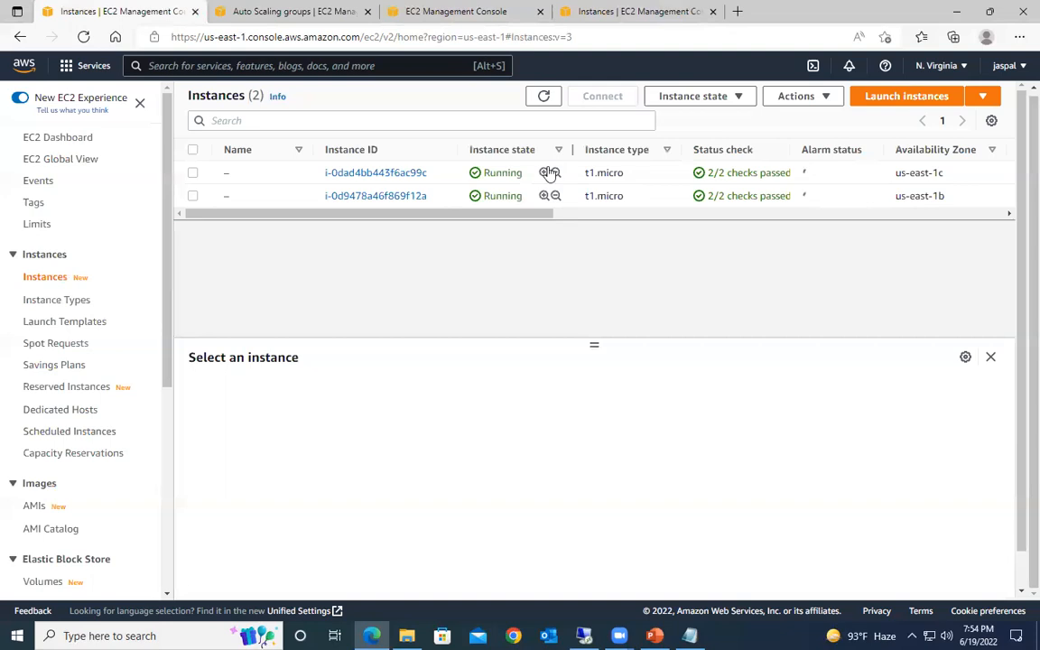
pyautogui.doubleClick(542, 98)
pyautogui.click(542, 97)
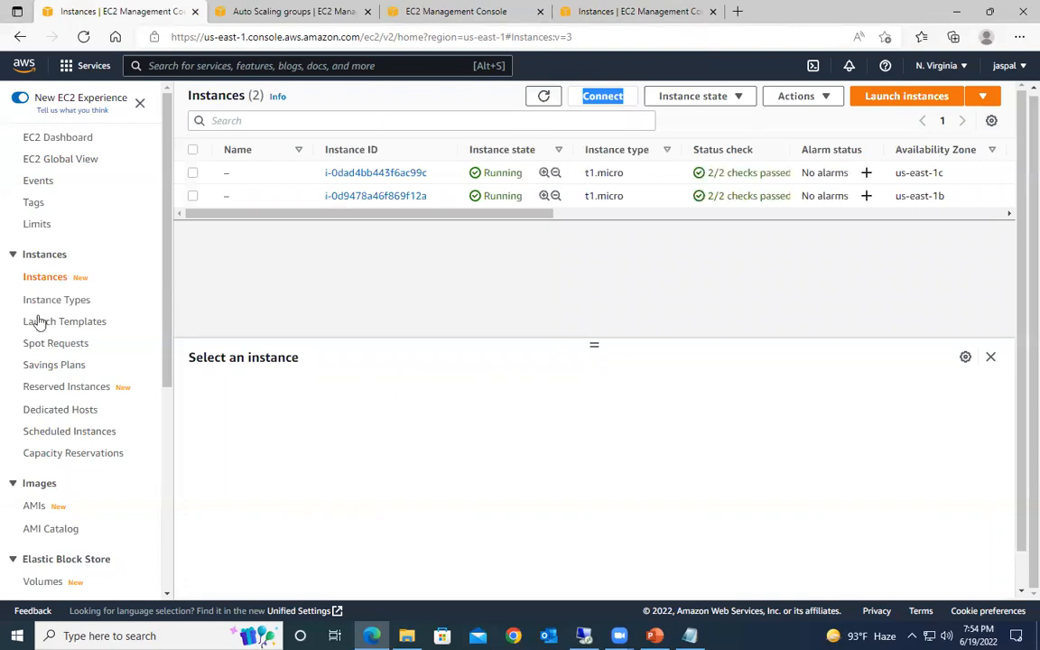
# Step: Return to the Auto Scaling groups list, dismiss its notification banners and refresh it to check MYASG's status
pyautogui.scroll(-3, 57, 415)
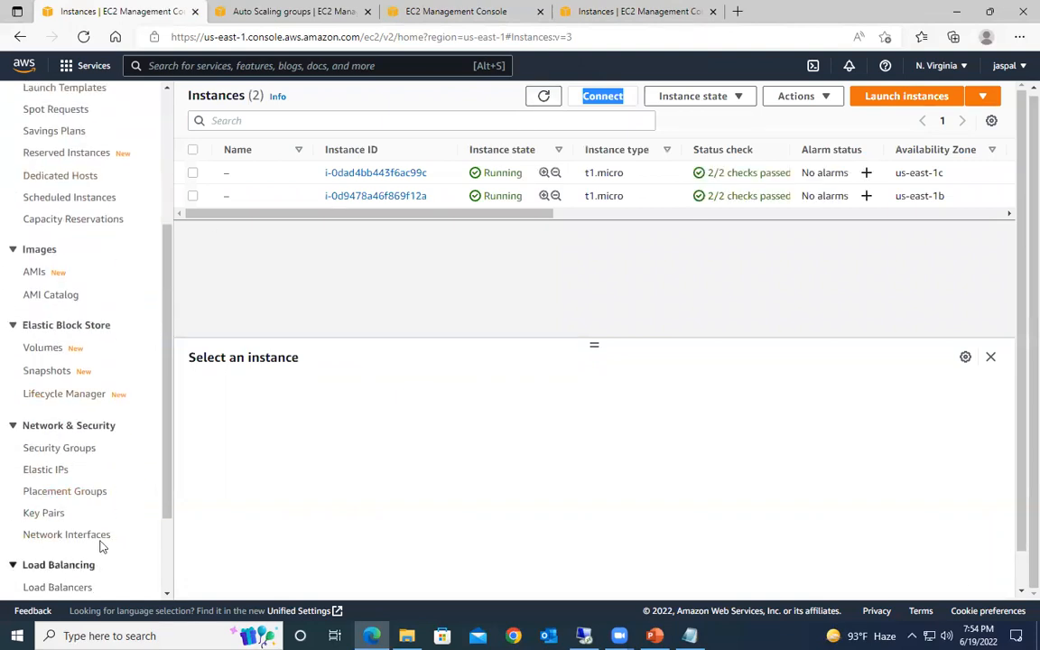
pyautogui.scroll(-3, 81, 537)
pyautogui.click(36, 566)
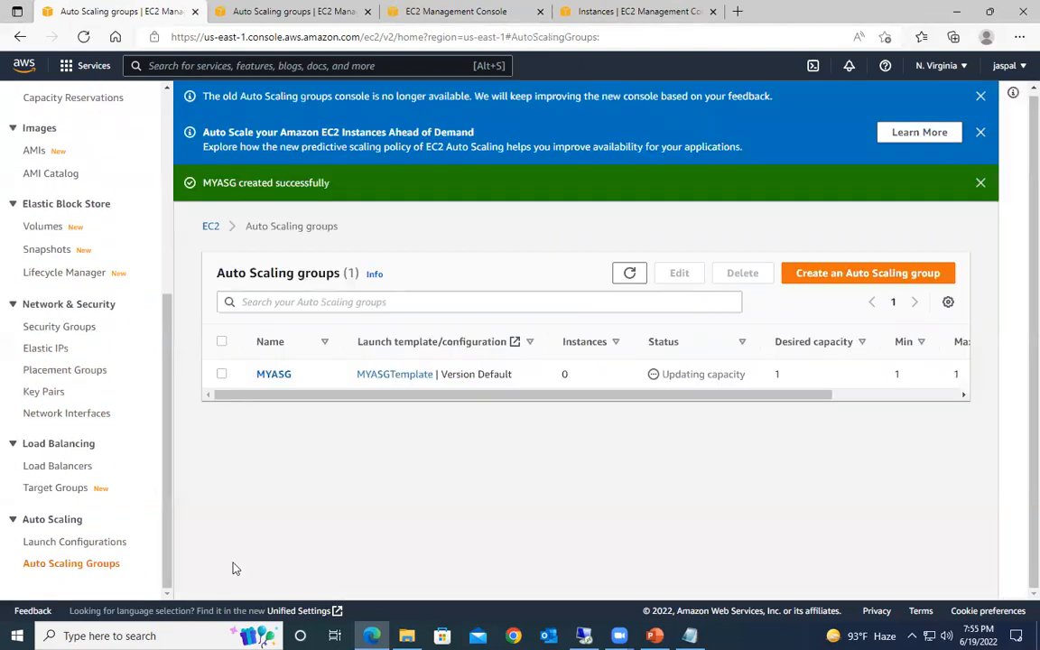
pyautogui.click(980, 183)
pyautogui.click(981, 132)
pyautogui.click(980, 97)
pyautogui.click(629, 150)
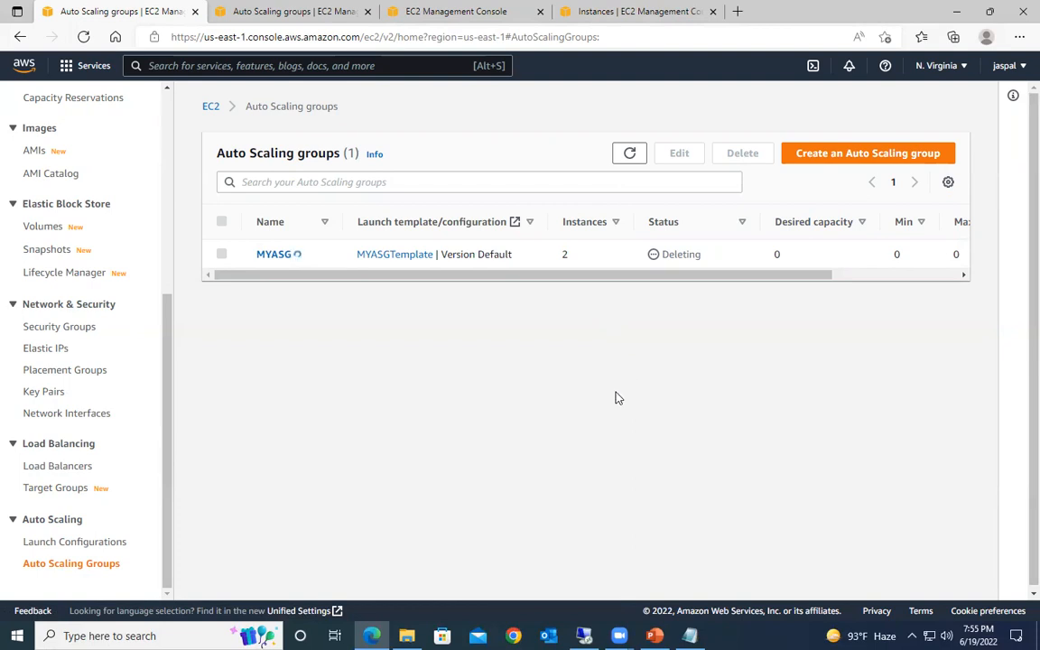
pyautogui.scroll(-1, 616, 391)
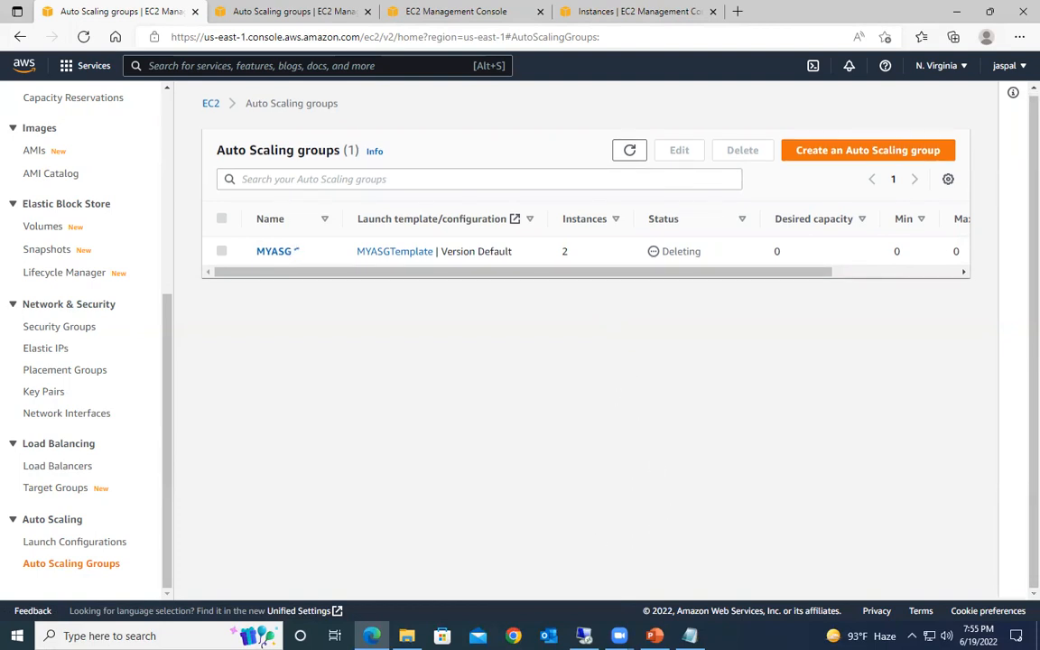